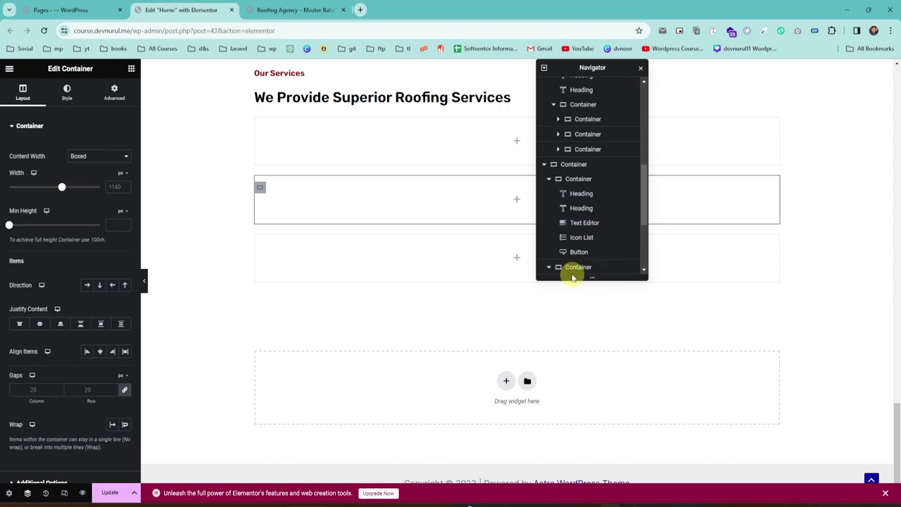
# Set the direction of the container holding the three empty service columns to row.
pyautogui.click(574, 269)
pyautogui.click(587, 224)
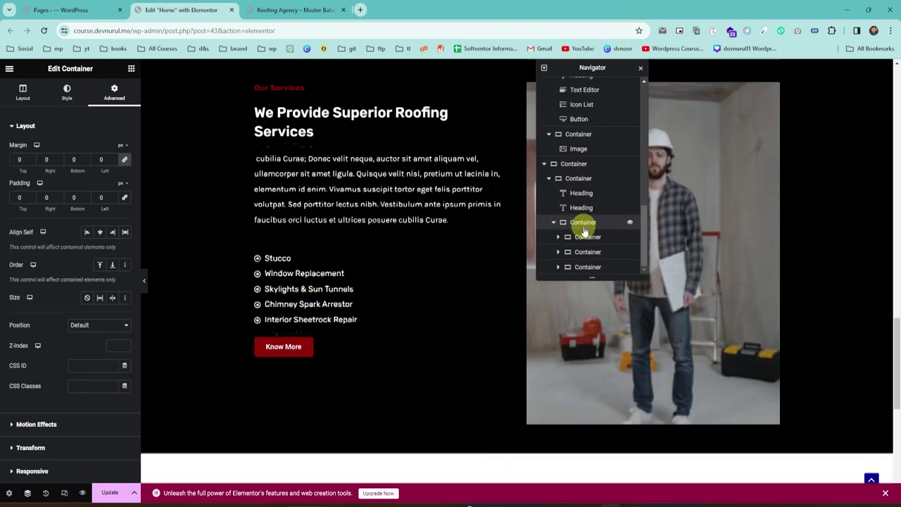
pyautogui.click(21, 90)
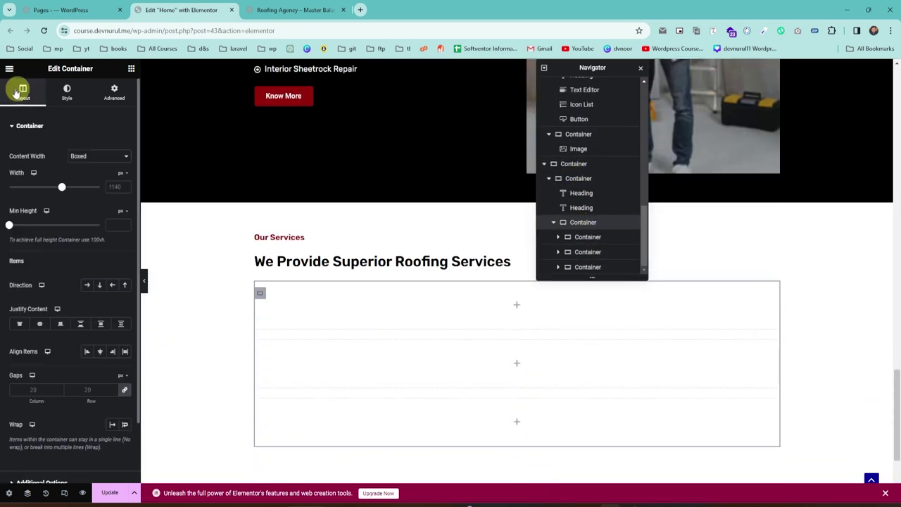
pyautogui.click(86, 285)
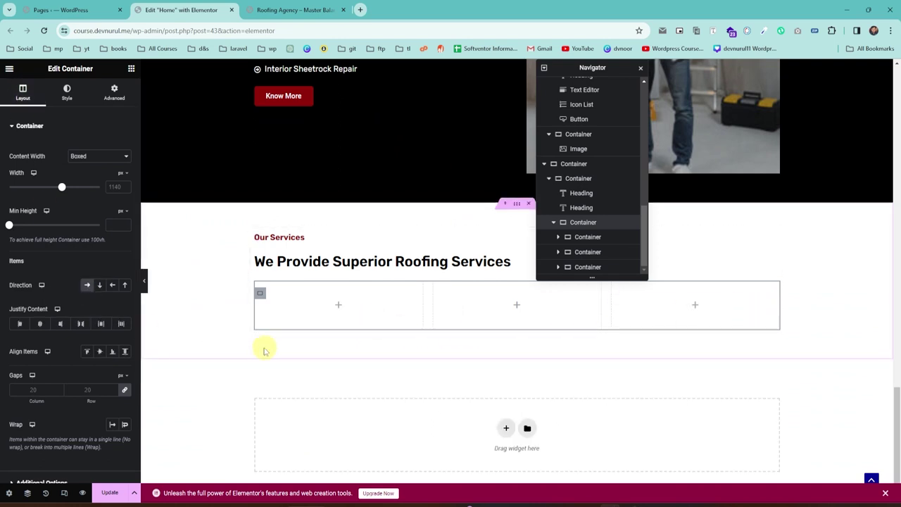
# Check the Six Reasons cards on the reference site and add an Icon Box widget to the first column.
pyautogui.click(284, 10)
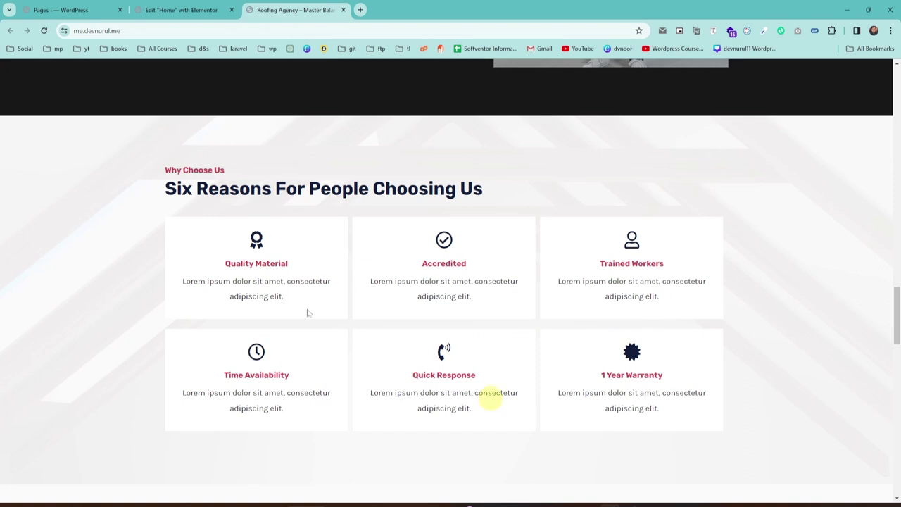
pyautogui.click(170, 10)
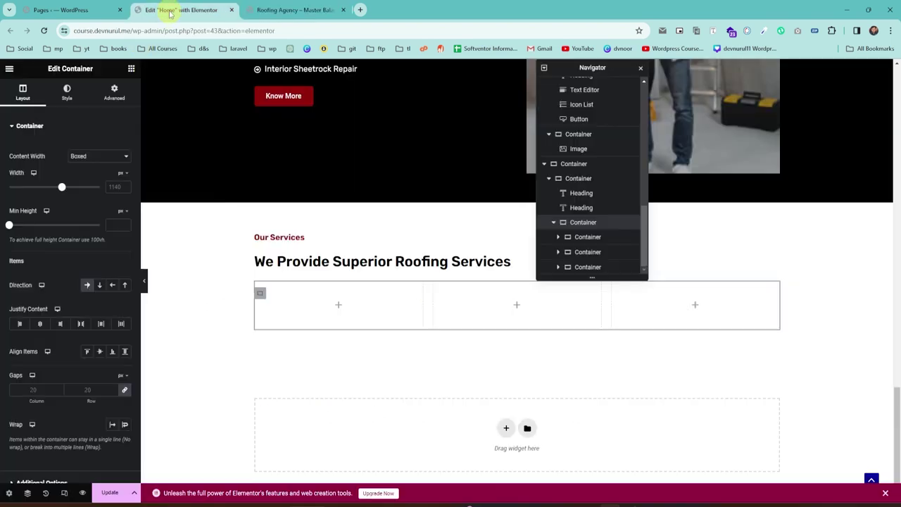
pyautogui.click(274, 11)
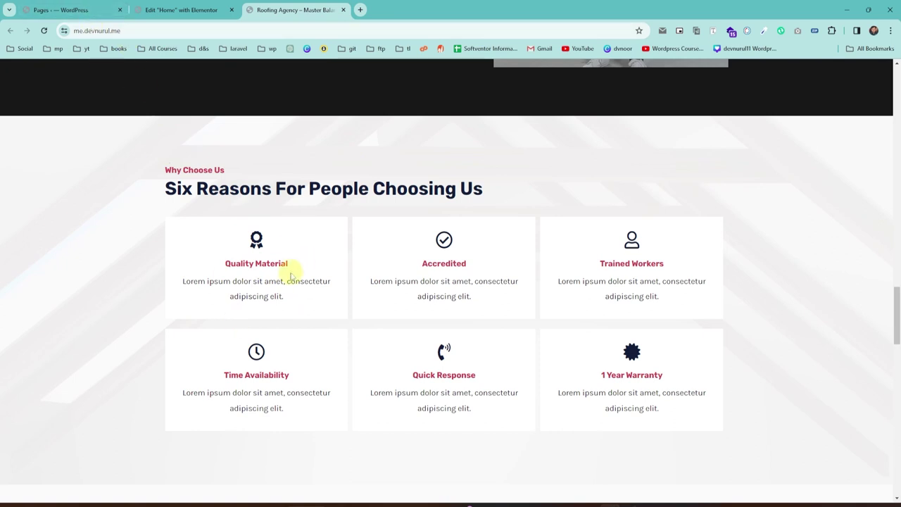
pyautogui.click(186, 9)
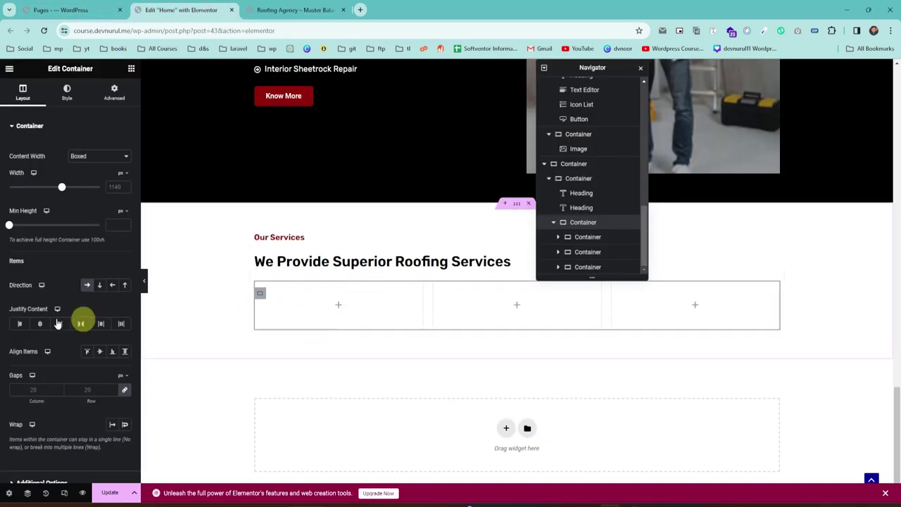
pyautogui.click(130, 69)
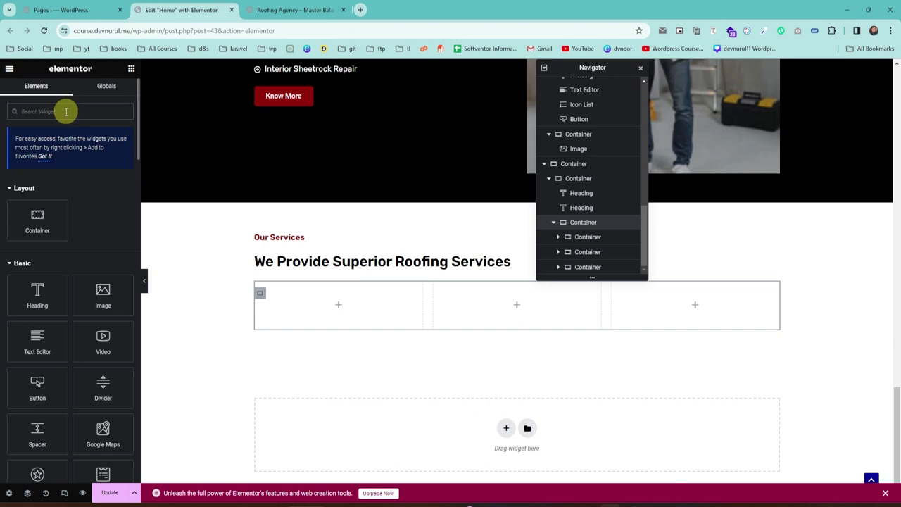
pyautogui.write('ico')
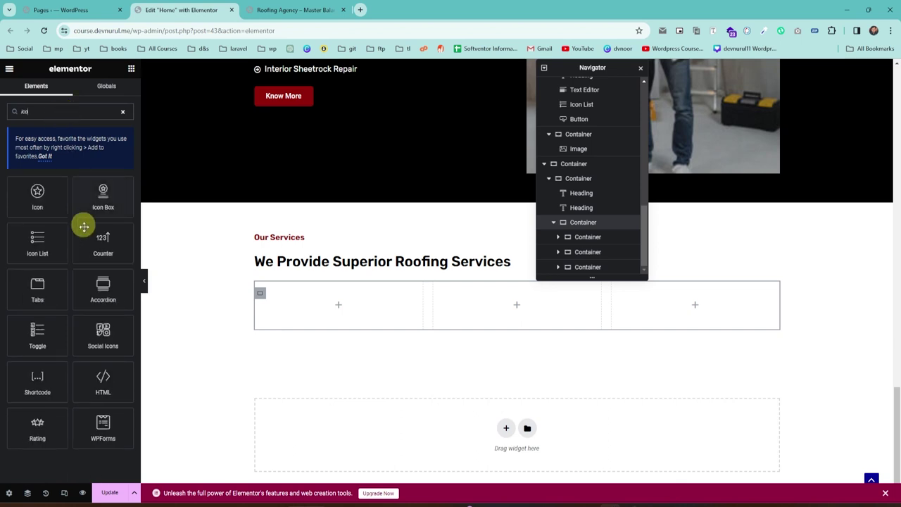
pyautogui.moveTo(103, 197); pyautogui.dragTo(338, 304)
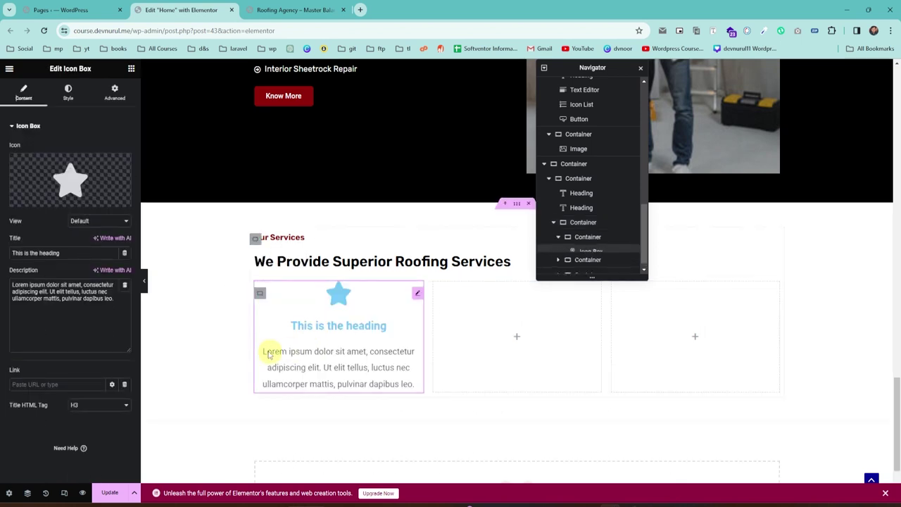
# Replace the icon box's star with the Award icon, matching the first card on the reference site.
pyautogui.click(288, 10)
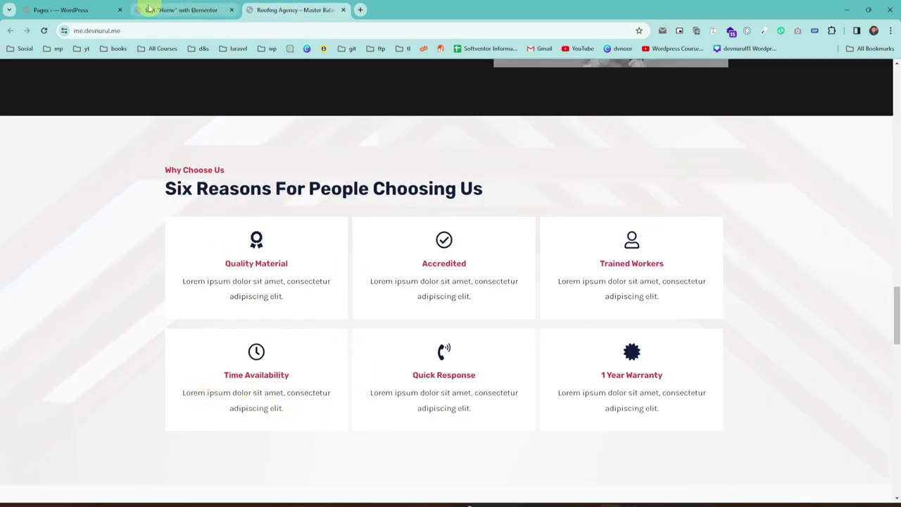
pyautogui.click(181, 10)
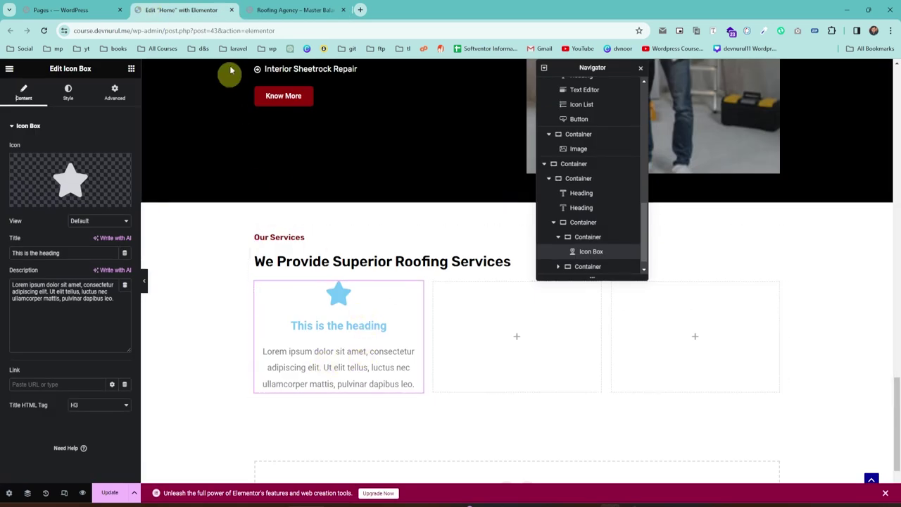
pyautogui.click(281, 11)
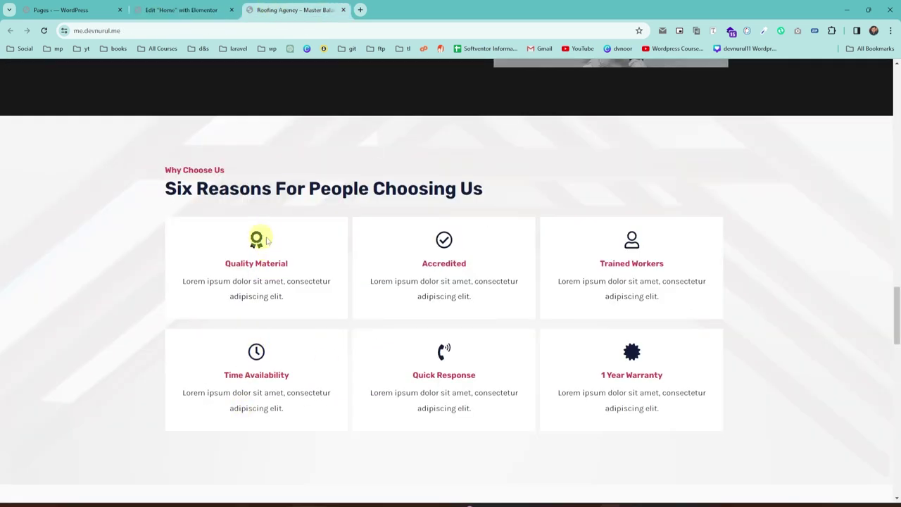
pyautogui.click(83, 9)
pyautogui.click(185, 11)
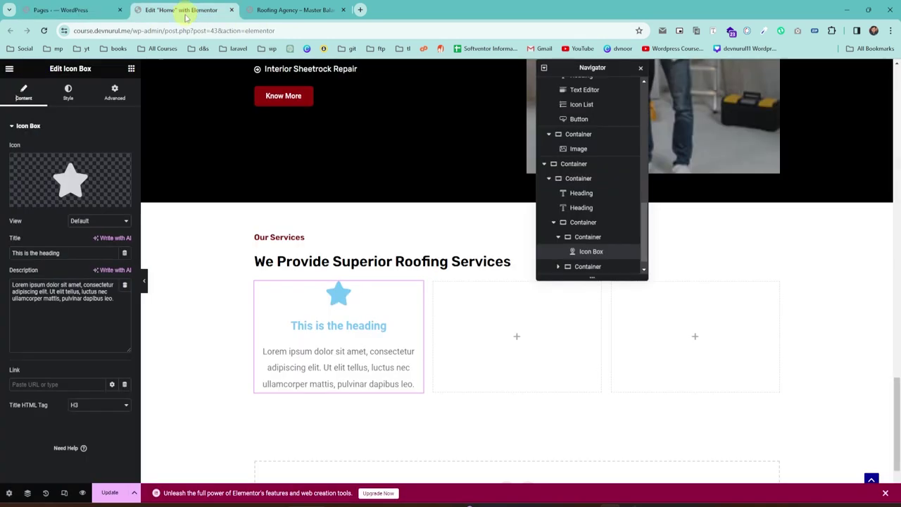
pyautogui.click(69, 177)
pyautogui.click(401, 129)
pyautogui.write('aw')
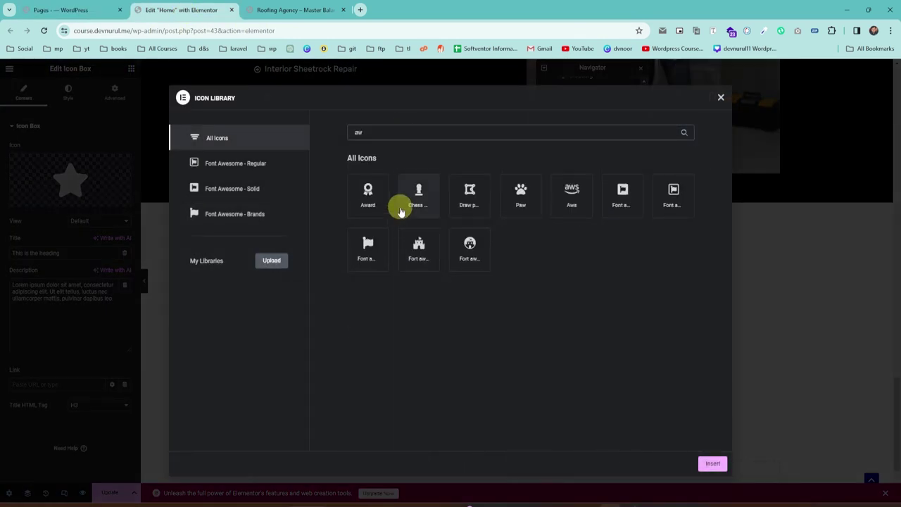
pyautogui.click(386, 192)
pyautogui.click(712, 465)
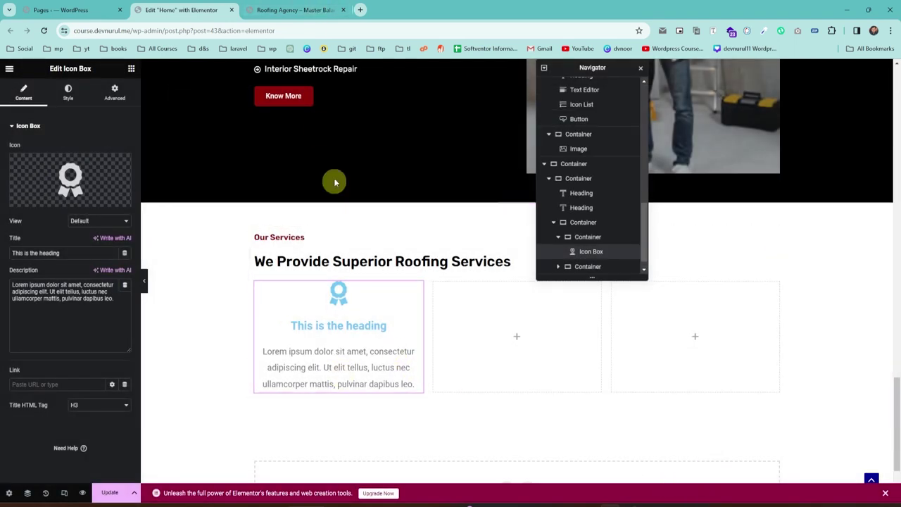
# Change the icon box title to "Quality Material" and shorten its description to end at "ullamcorper mattis, pul".
pyautogui.click(295, 10)
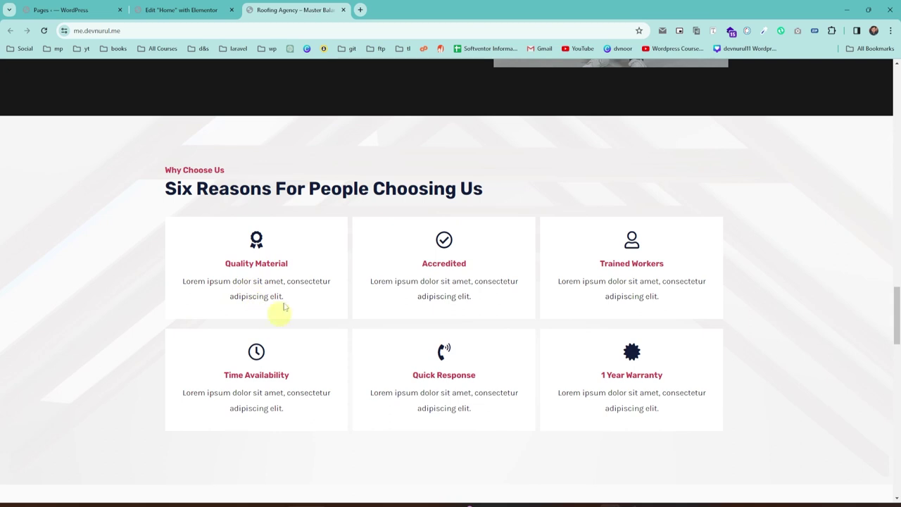
pyautogui.moveTo(241, 252); pyautogui.dragTo(306, 263)
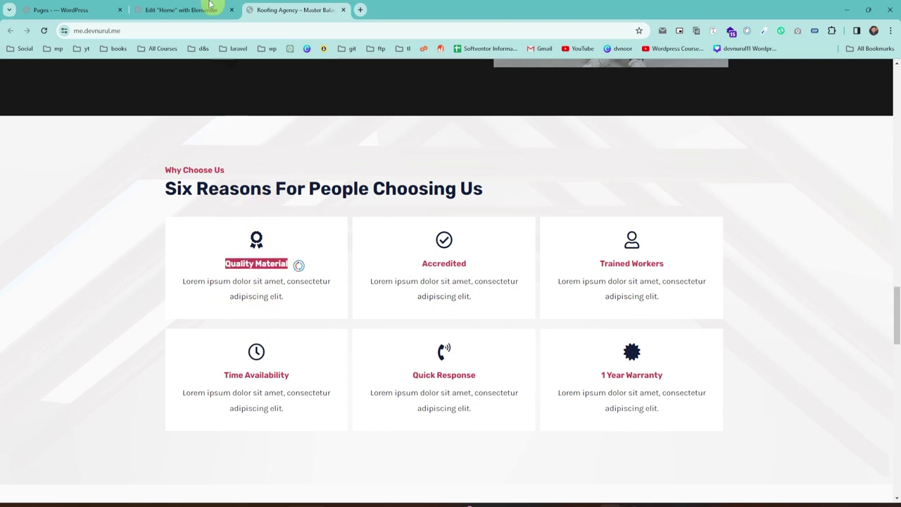
pyautogui.click(180, 12)
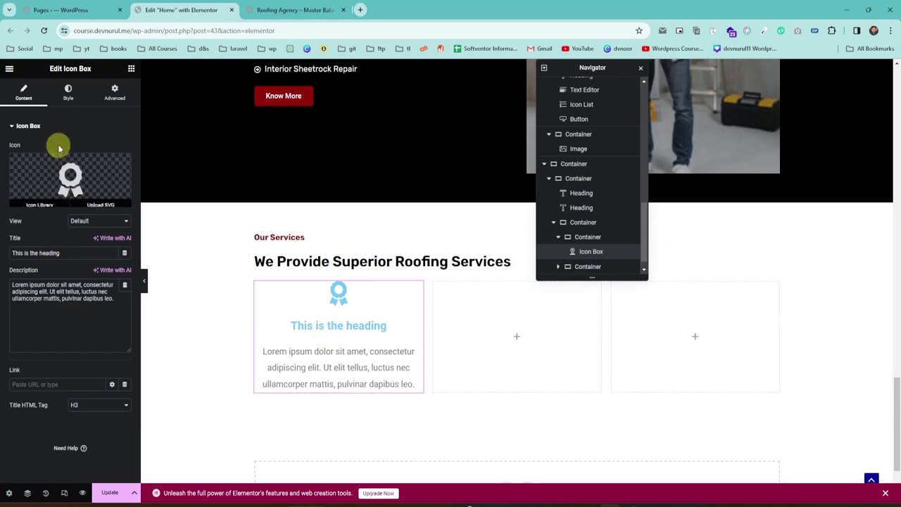
pyautogui.moveTo(70, 253); pyautogui.dragTo(1, 261)
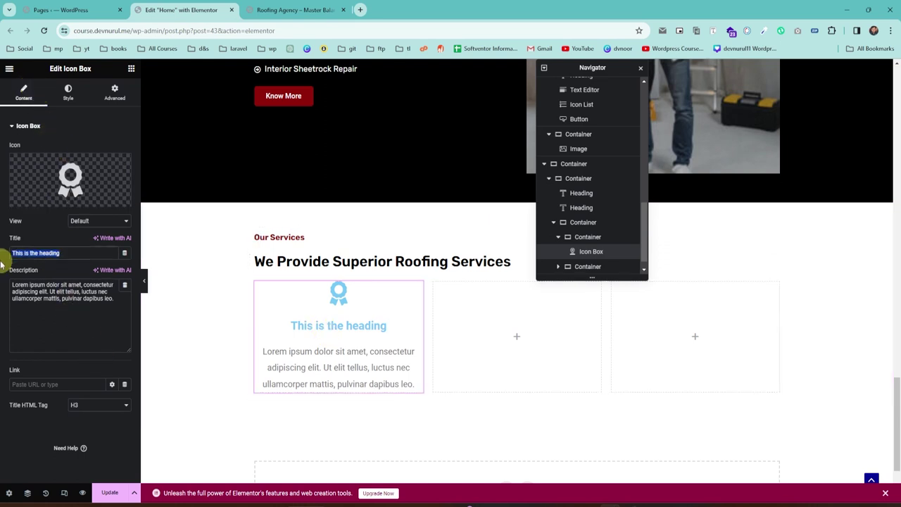
pyautogui.write('Quality Material')
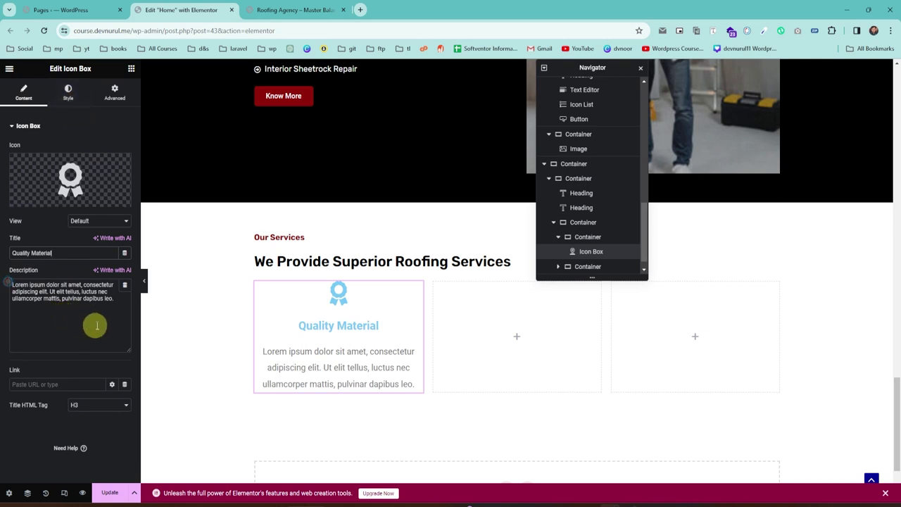
pyautogui.moveTo(114, 298); pyautogui.dragTo(83, 303)
pyautogui.press('BackSpace')
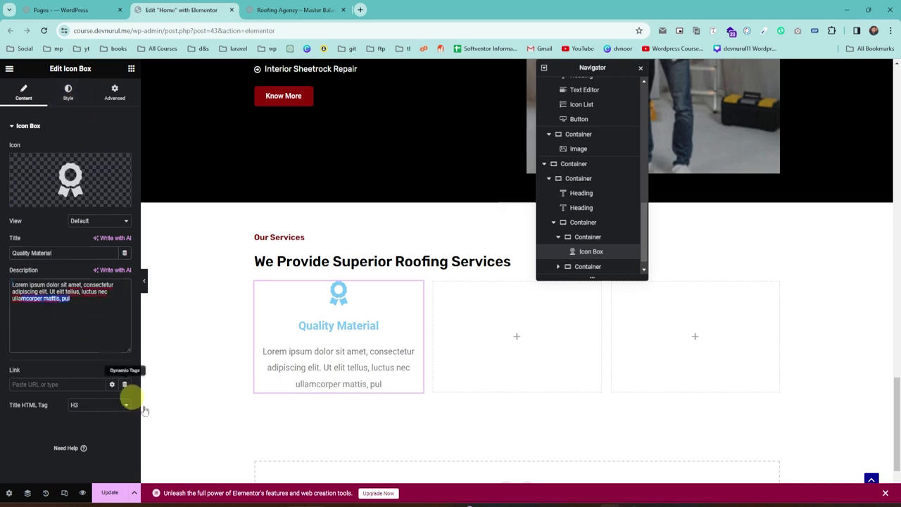
# Set the award icon's primary color to the global color Black.
pyautogui.click(68, 93)
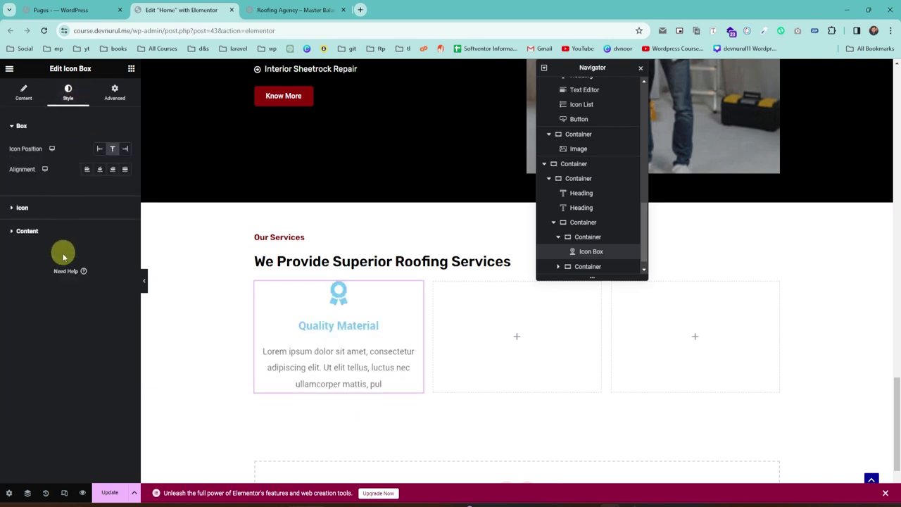
pyautogui.click(43, 209)
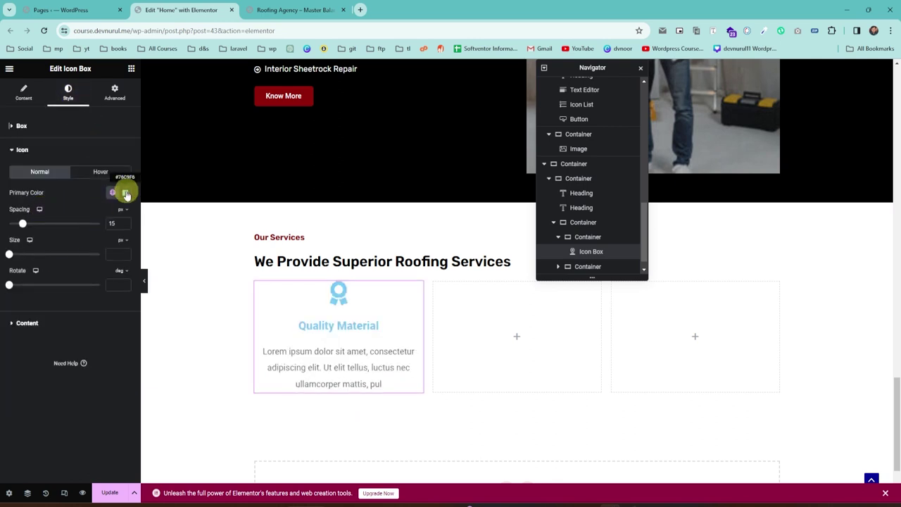
pyautogui.click(317, 9)
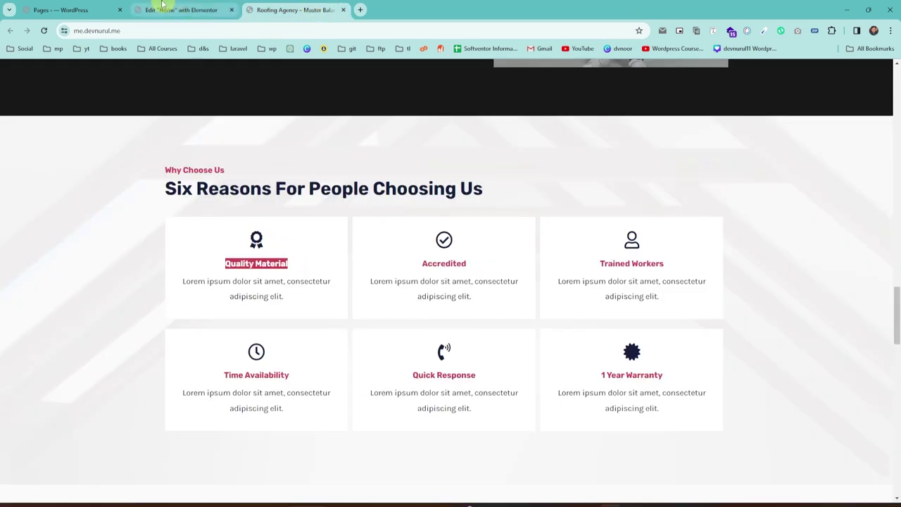
pyautogui.click(61, 10)
pyautogui.click(181, 9)
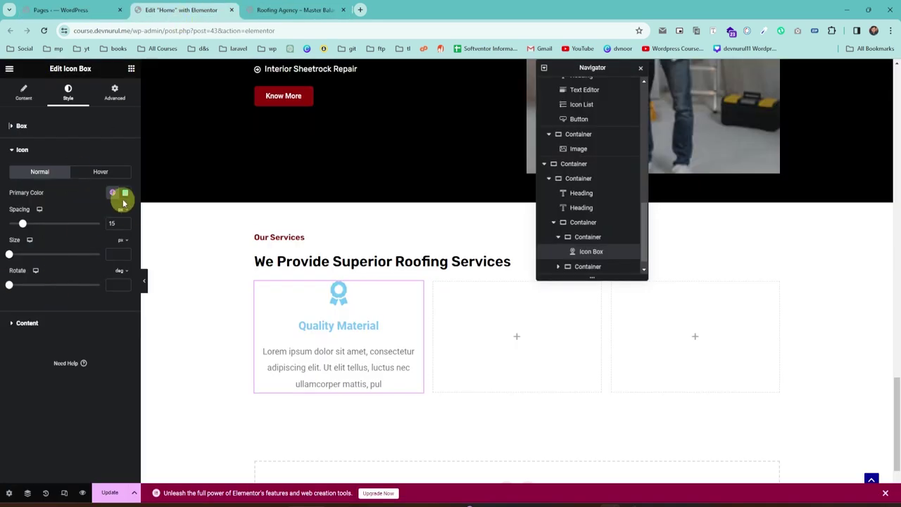
pyautogui.click(111, 193)
pyautogui.click(32, 330)
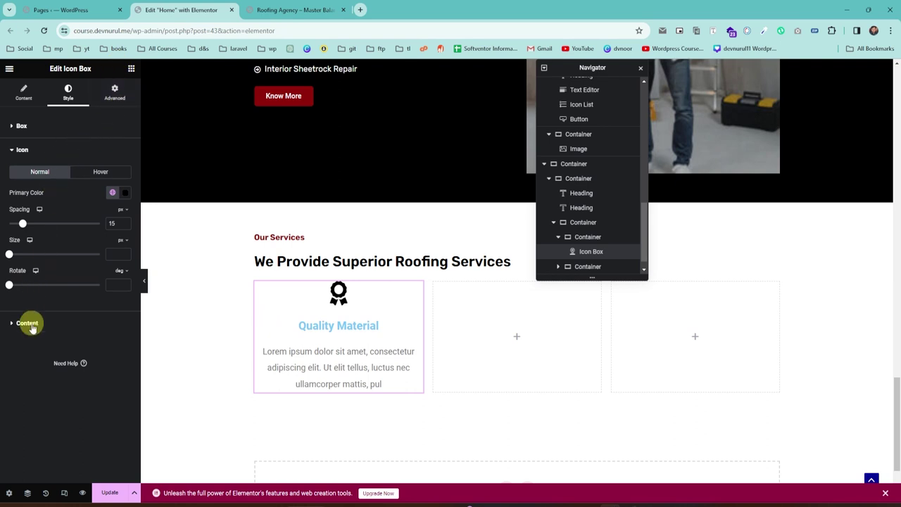
# Set the icon box's title color to the global color "red bg".
pyautogui.click(31, 328)
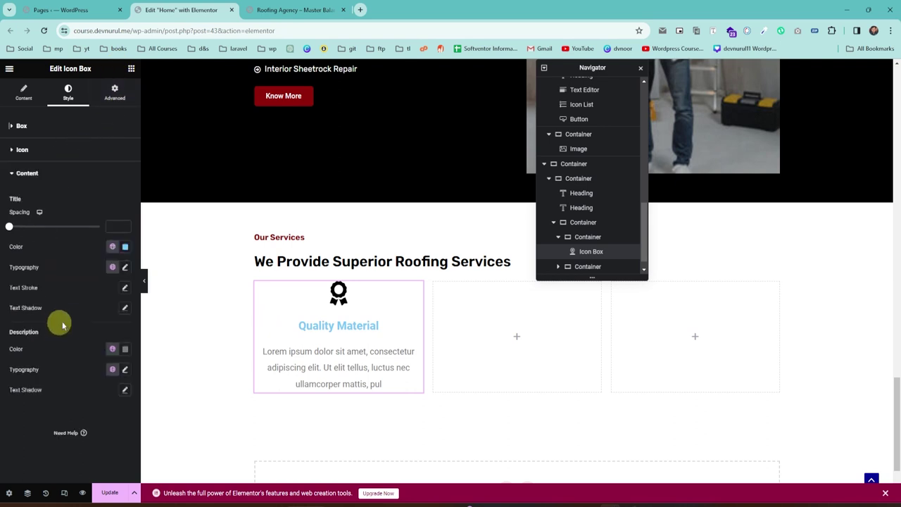
pyautogui.click(111, 247)
pyautogui.scroll(-3, 39, 387)
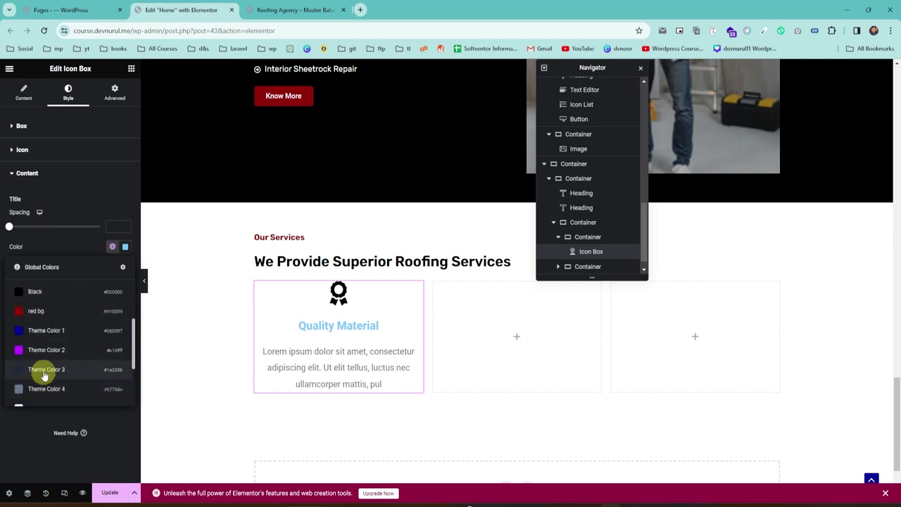
pyautogui.click(48, 314)
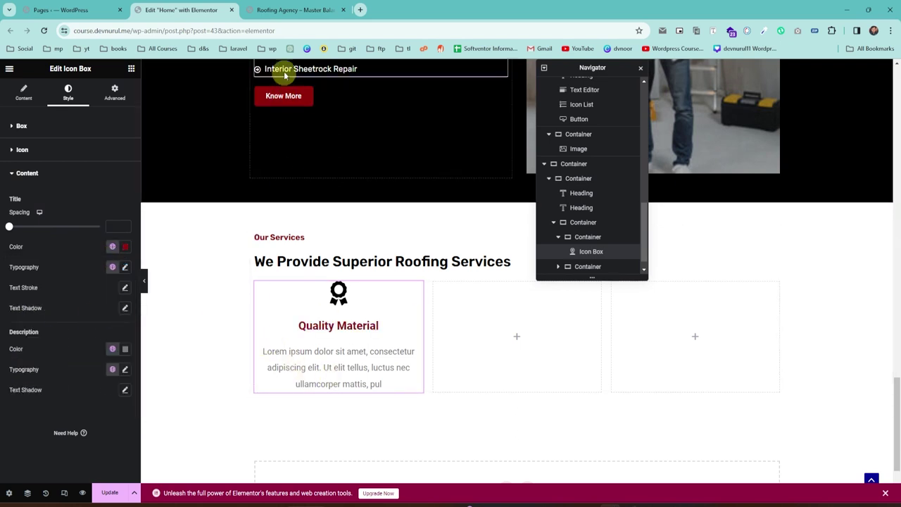
# Set the padding of the first card's container to 10 px on all four sides.
pyautogui.click(288, 14)
pyautogui.click(187, 10)
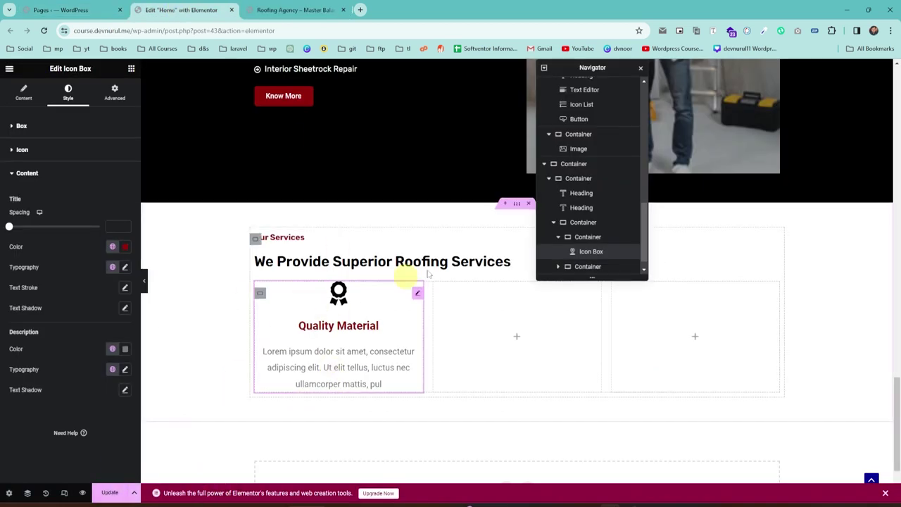
pyautogui.scroll(-1, 372, 342)
pyautogui.scroll(1, 408, 322)
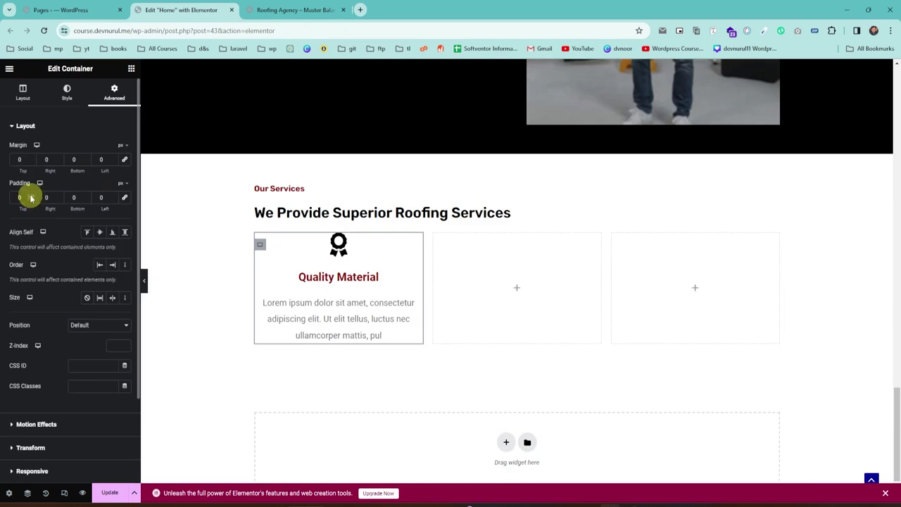
pyautogui.scroll(6, 31, 199)
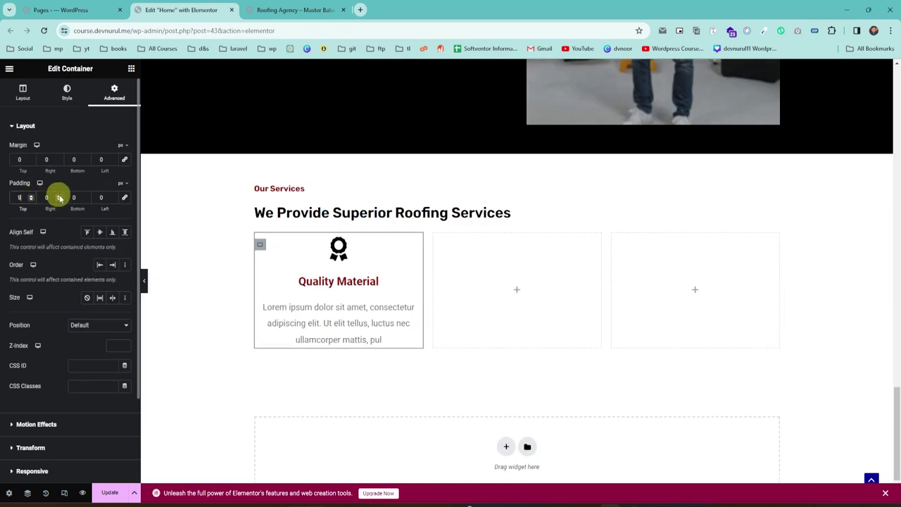
pyautogui.scroll(1, 30, 198)
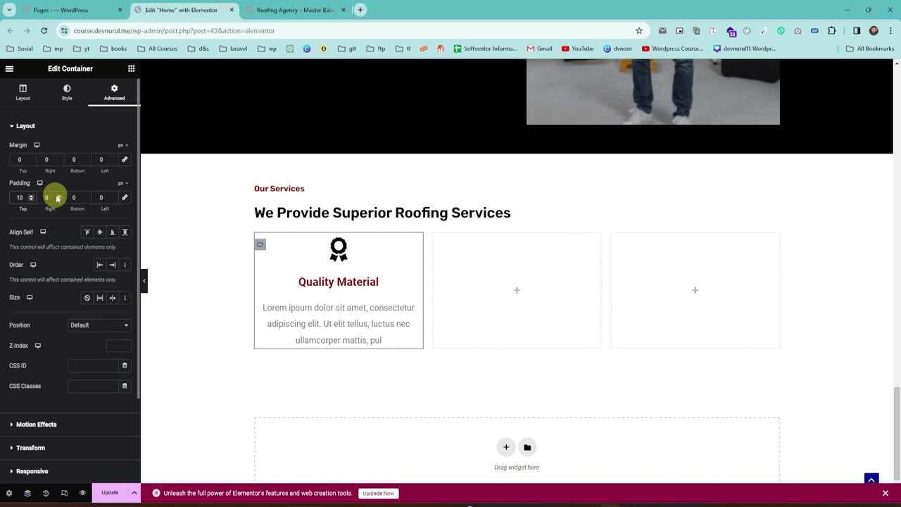
pyautogui.scroll(10, 59, 198)
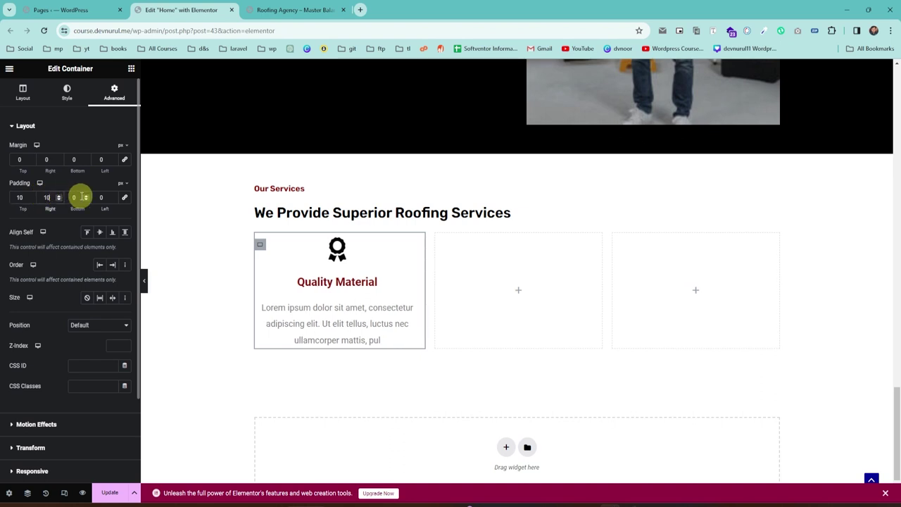
pyautogui.scroll(6, 84, 199)
pyautogui.scroll(10, 106, 198)
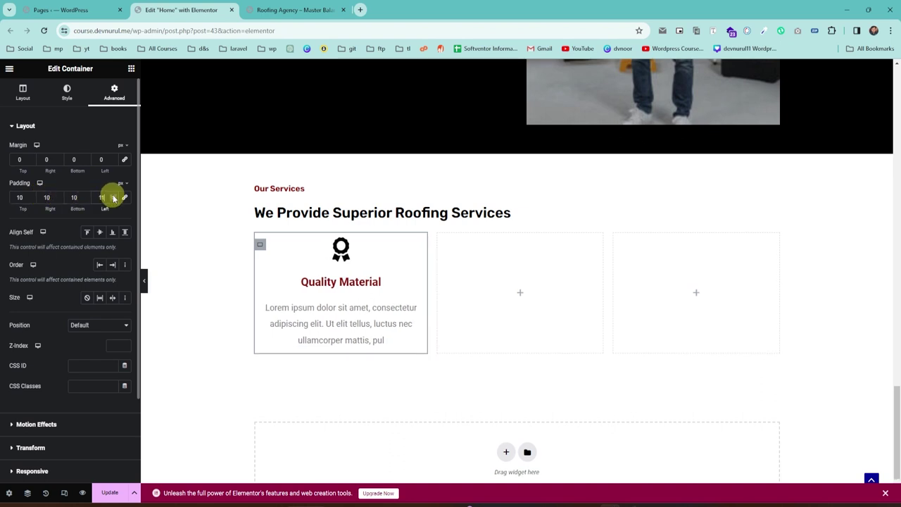
# Give the first card's container a classic background in white (#FFFFFF).
pyautogui.click(66, 94)
pyautogui.click(88, 169)
pyautogui.click(125, 189)
pyautogui.moveTo(92, 258); pyautogui.dragTo(63, 227)
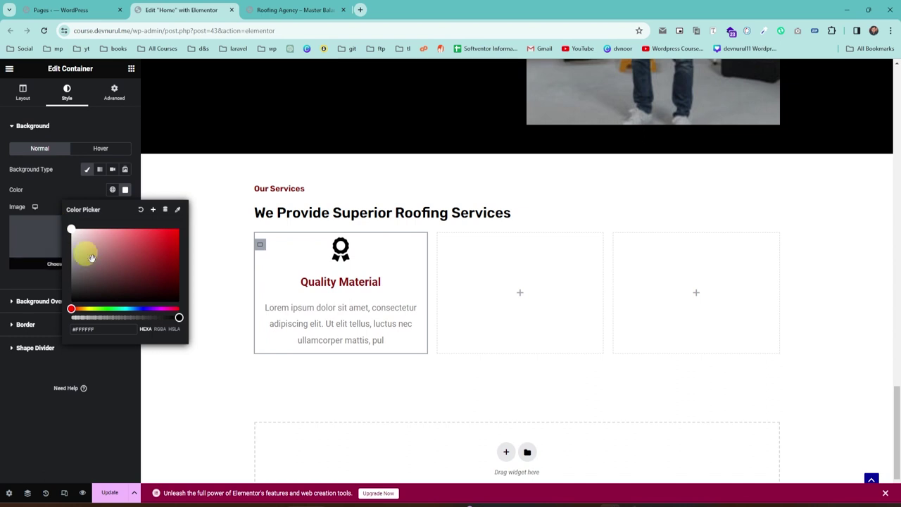
pyautogui.click(161, 199)
# Give the outer section container a classic background with the image shape-3.png from the media library, as on the reference site.
pyautogui.click(310, 10)
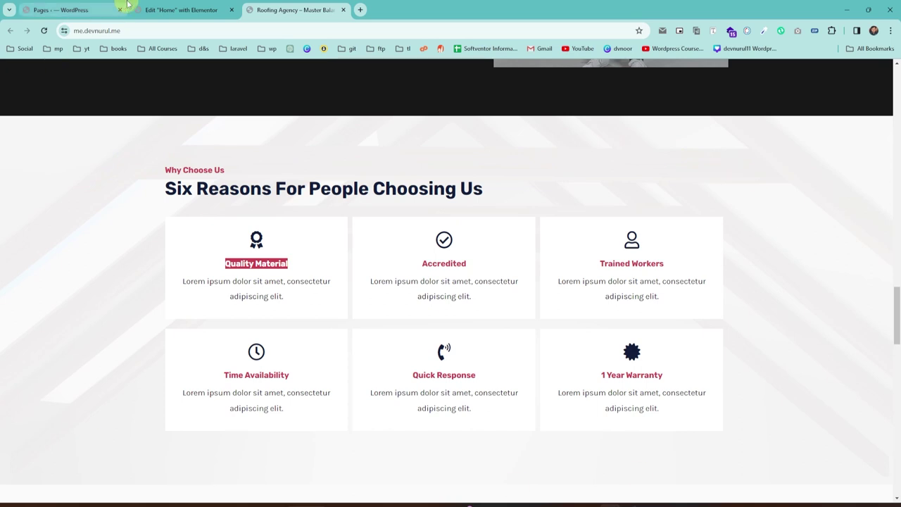
pyautogui.click(176, 10)
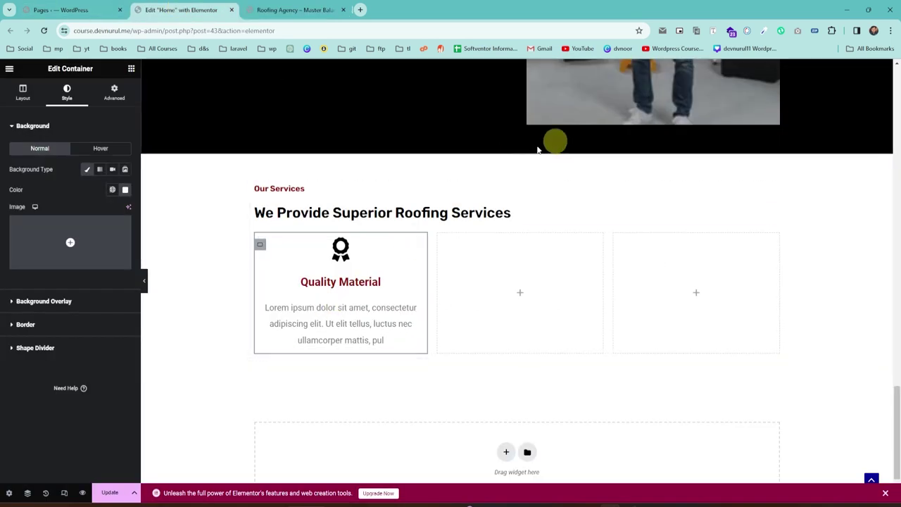
pyautogui.click(516, 154)
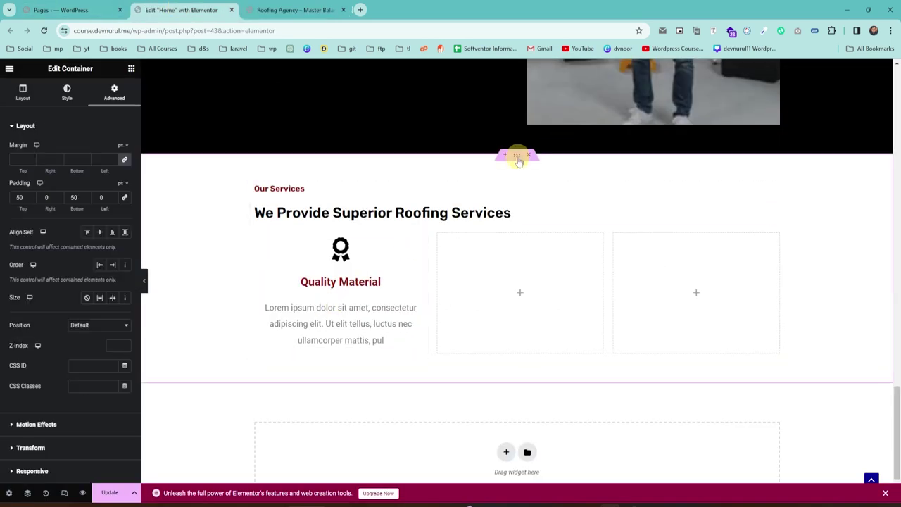
pyautogui.click(68, 95)
pyautogui.click(87, 169)
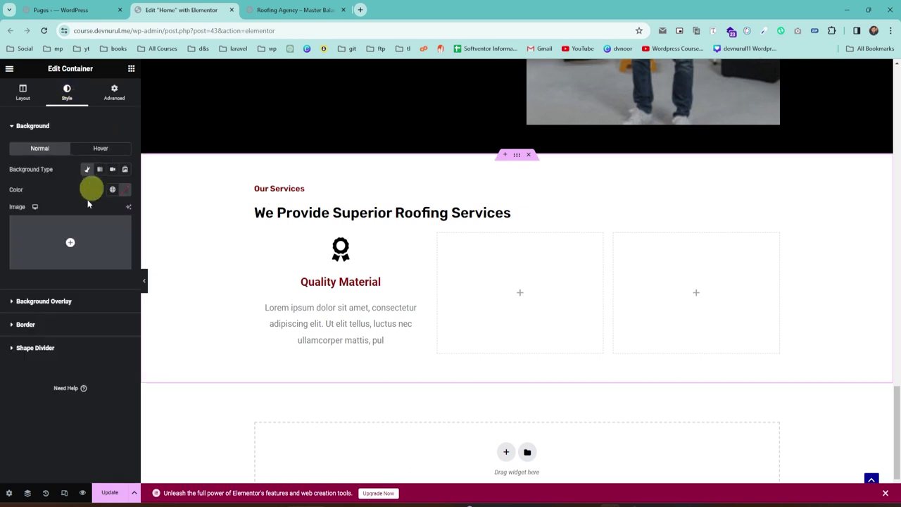
pyautogui.click(88, 234)
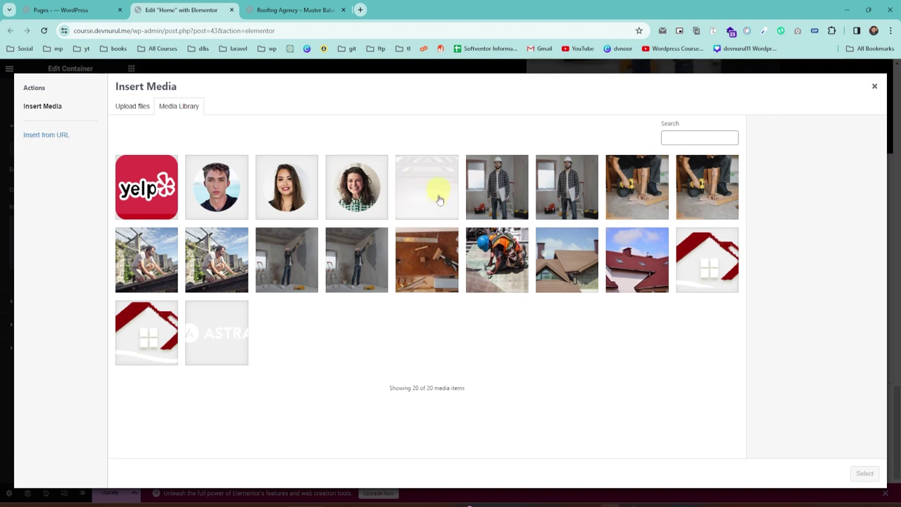
pyautogui.click(437, 199)
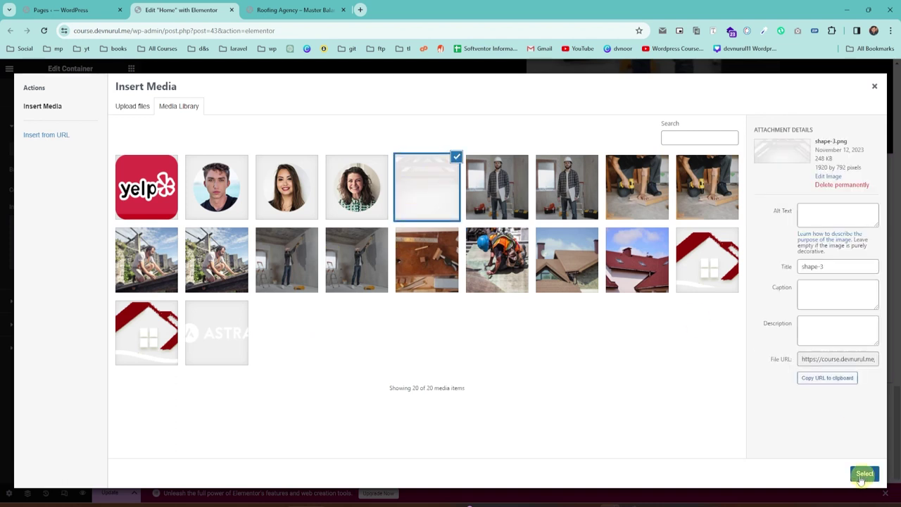
pyautogui.click(863, 474)
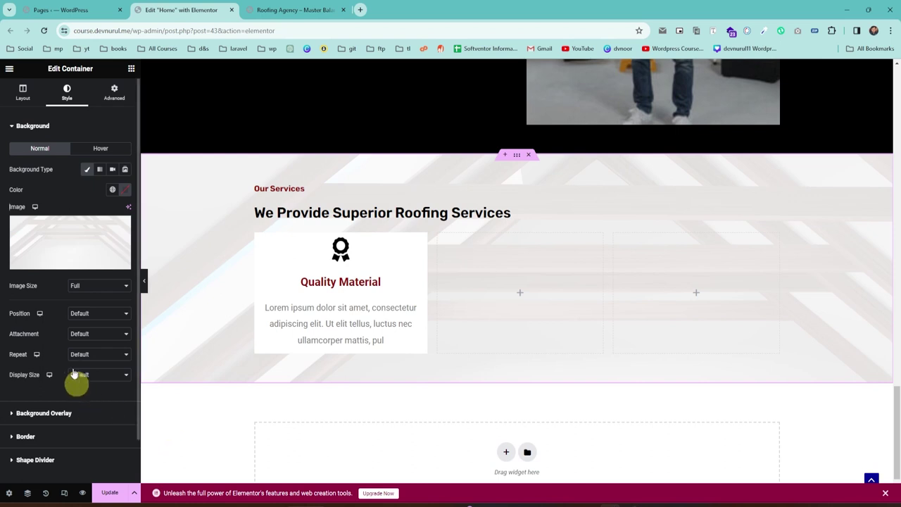
# Set the section's background image position to Center Center and its display size to Cover.
pyautogui.click(90, 317)
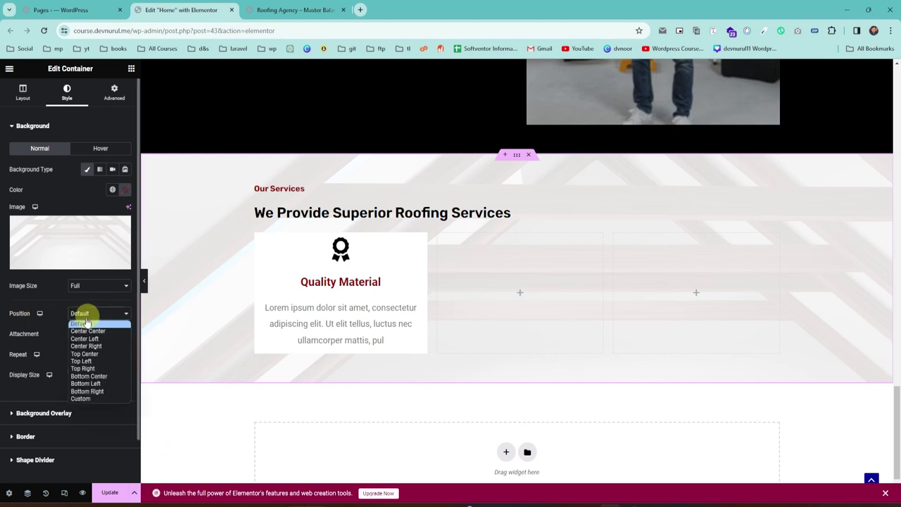
pyautogui.click(80, 328)
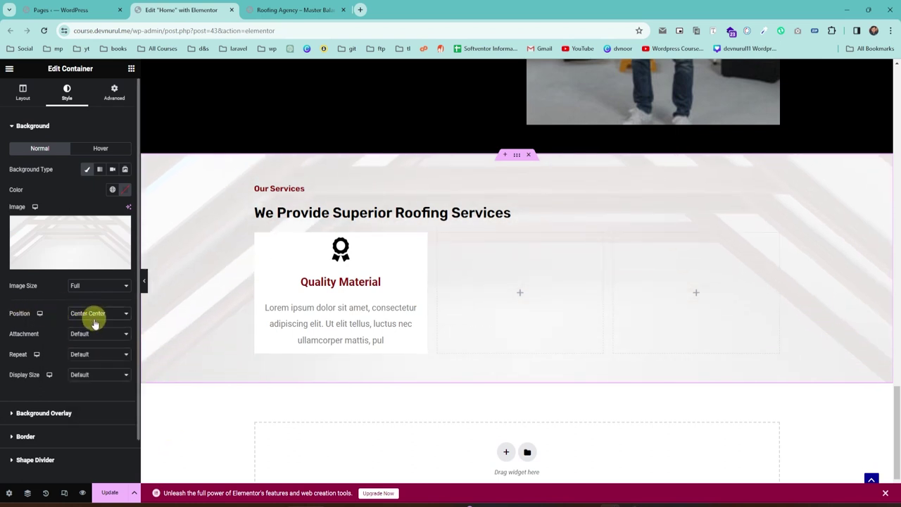
pyautogui.click(80, 375)
pyautogui.click(81, 402)
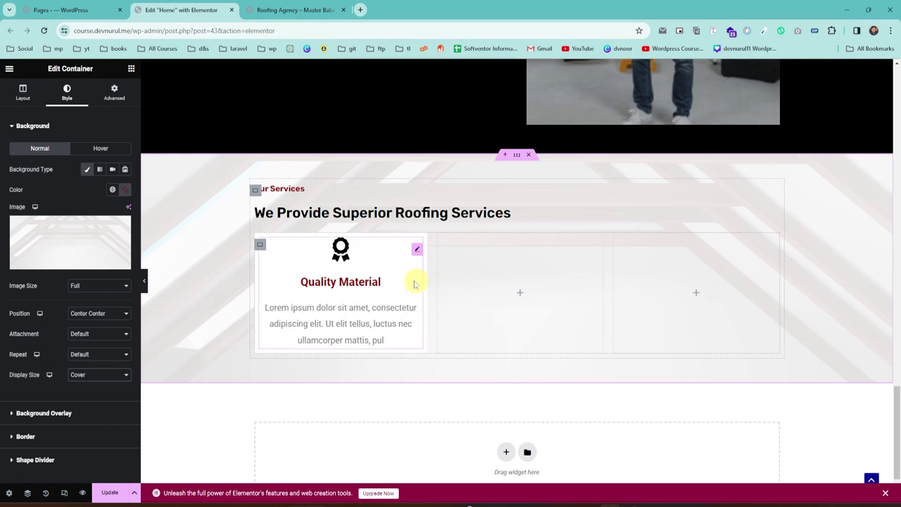
# Duplicate the Quality Material card container twice to make three cards in the row.
pyautogui.rightClick(260, 247)
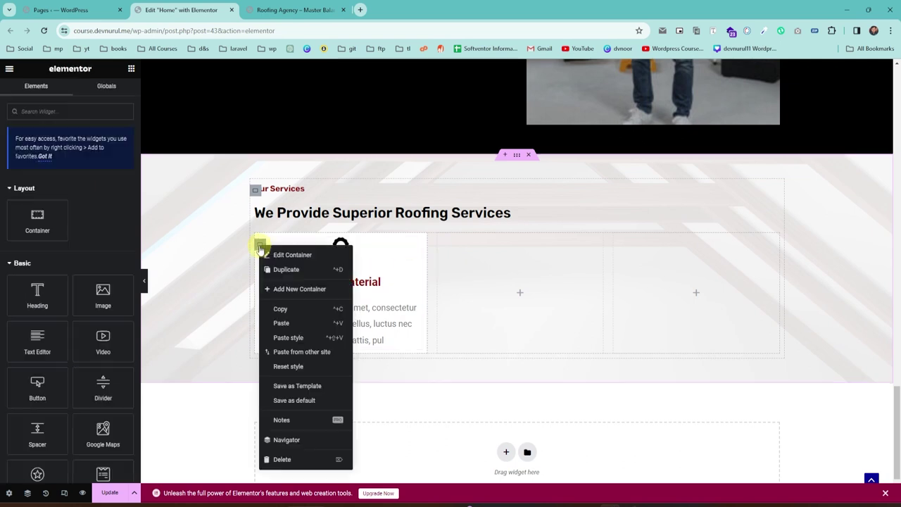
pyautogui.click(298, 267)
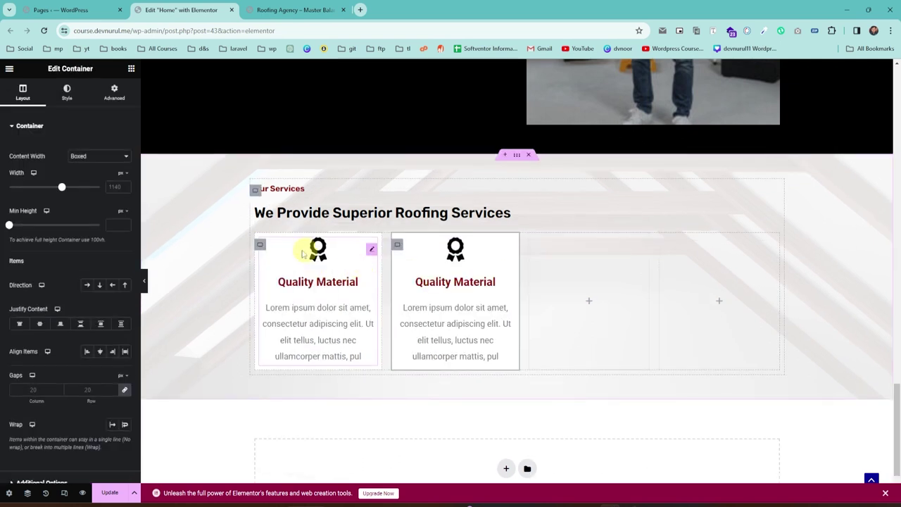
pyautogui.rightClick(259, 247)
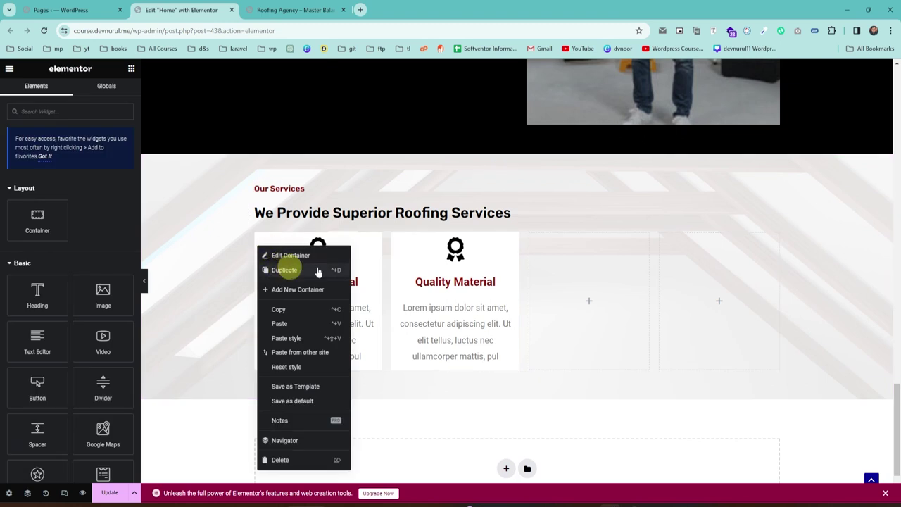
pyautogui.click(287, 268)
# Delete the two empty containers beside the three Quality Material cards.
pyautogui.rightClick(627, 267)
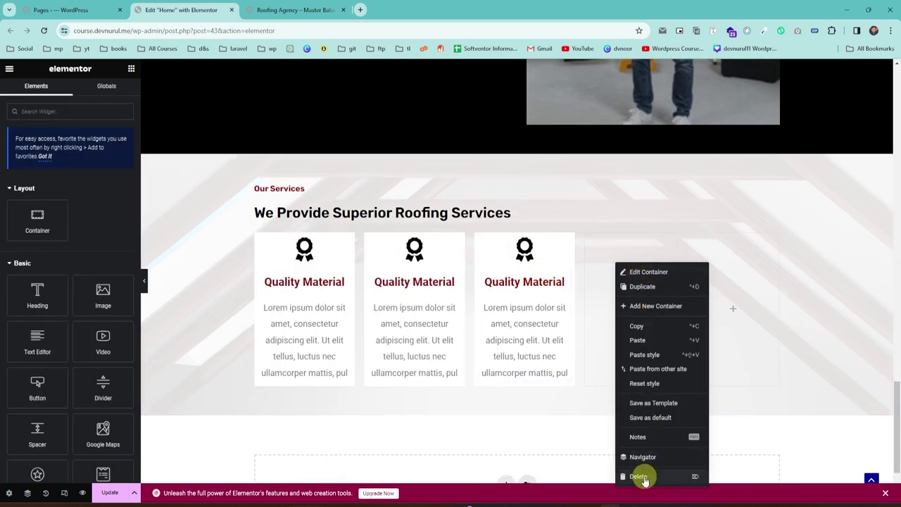
pyautogui.click(639, 476)
pyautogui.rightClick(689, 289)
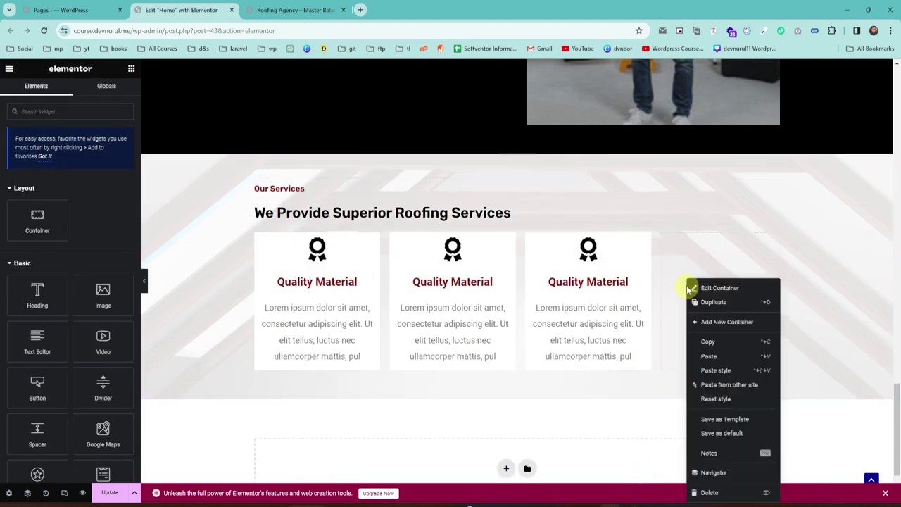
pyautogui.click(710, 492)
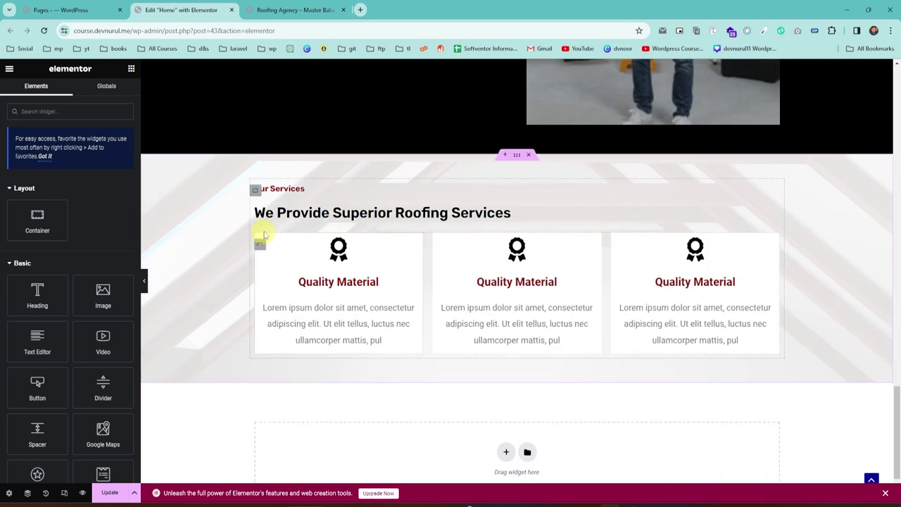
# Duplicate the container holding the three cards to create a second row beneath it.
pyautogui.click(27, 493)
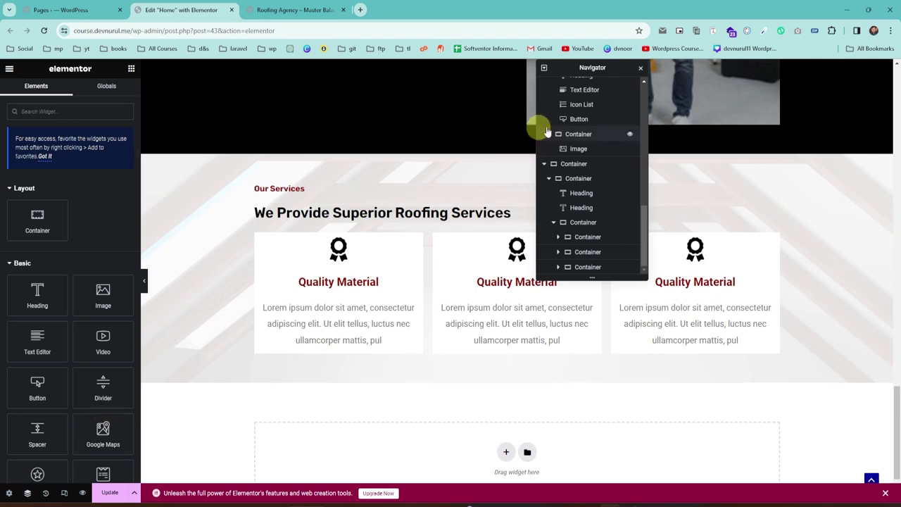
pyautogui.click(584, 223)
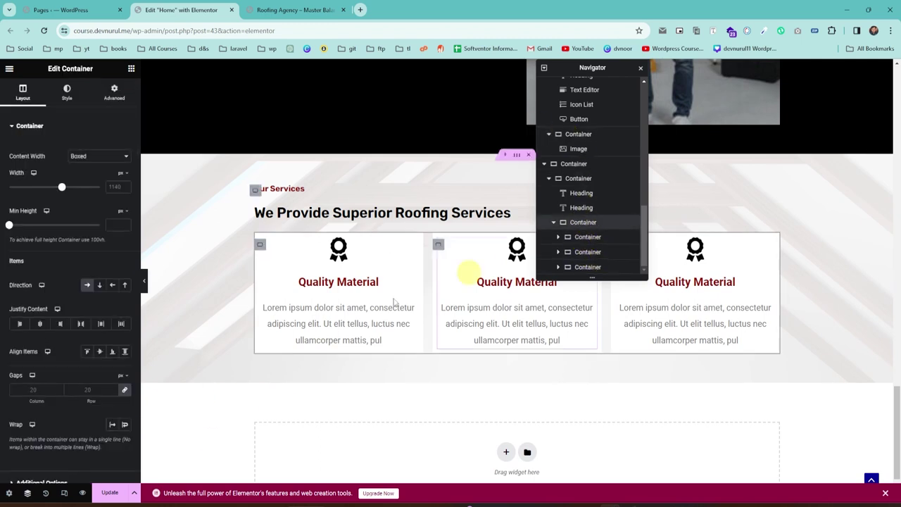
pyautogui.rightClick(578, 222)
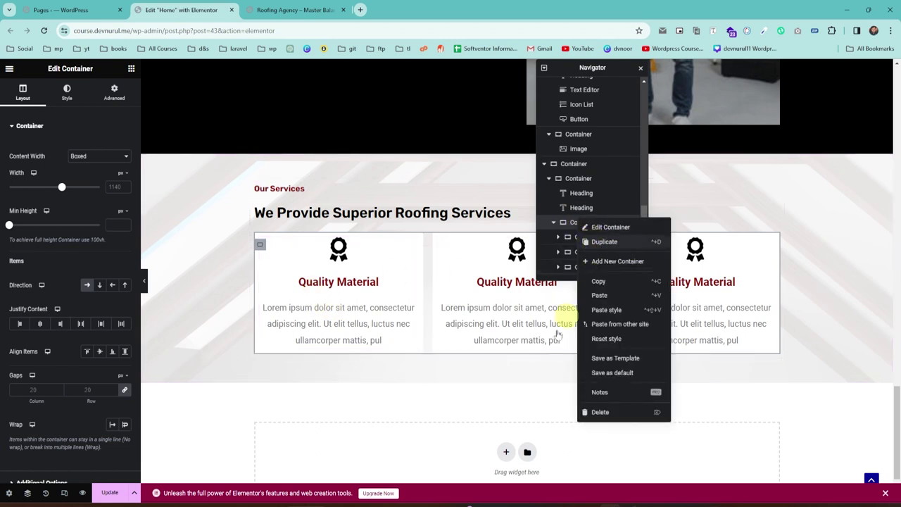
pyautogui.hotkey('ctrl', 'd')
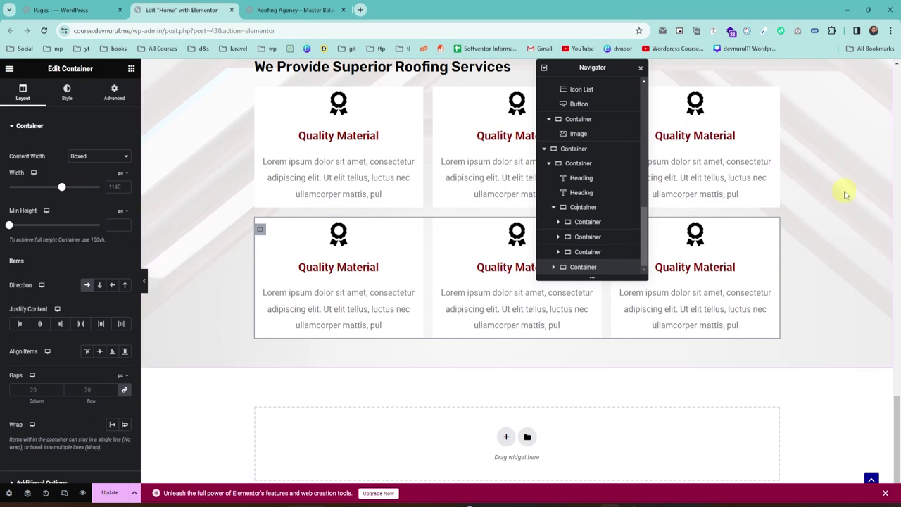
pyautogui.click(641, 73)
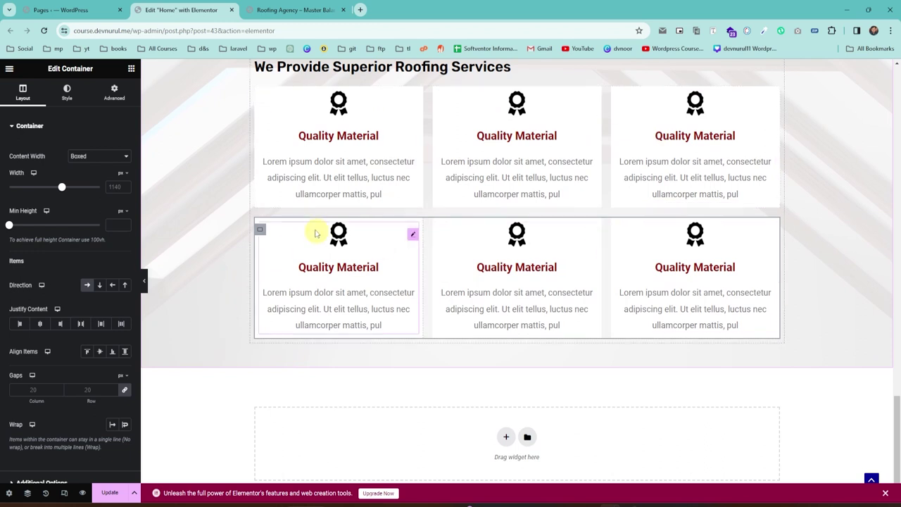
# Add a classic background overlay in white (#FFFFFF) to the outer section container.
pyautogui.scroll(3, 315, 230)
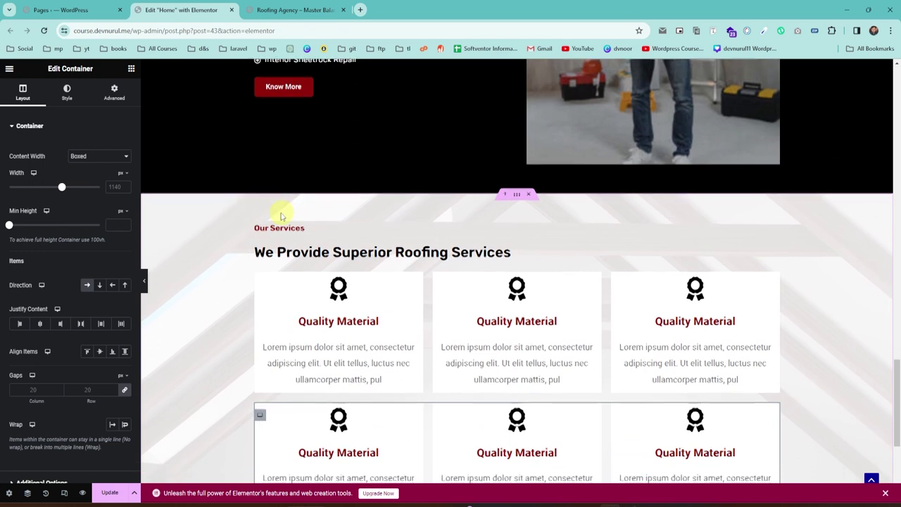
pyautogui.scroll(-3, 342, 328)
pyautogui.scroll(2, 594, 266)
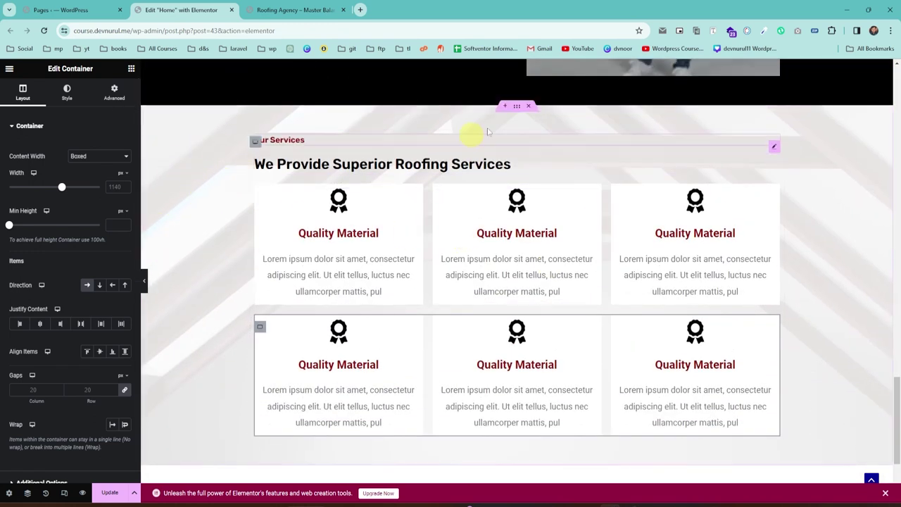
pyautogui.click(67, 92)
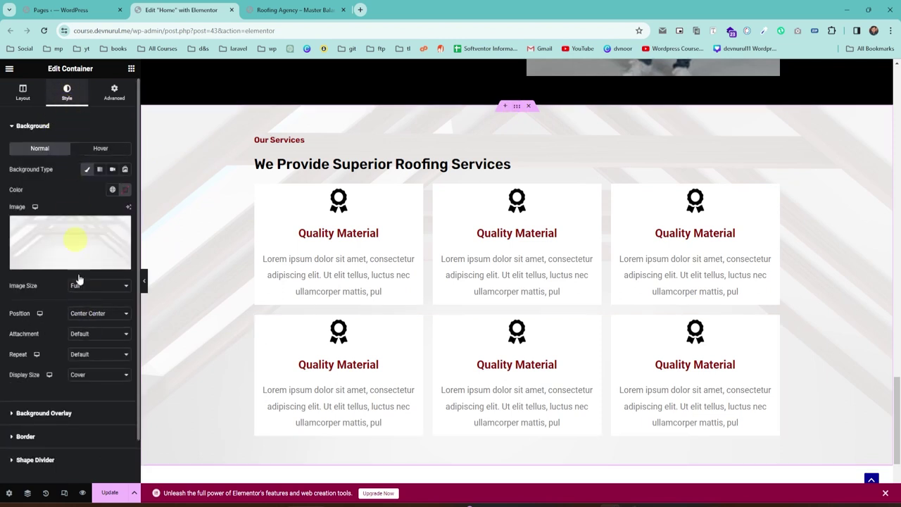
pyautogui.scroll(-1, 25, 399)
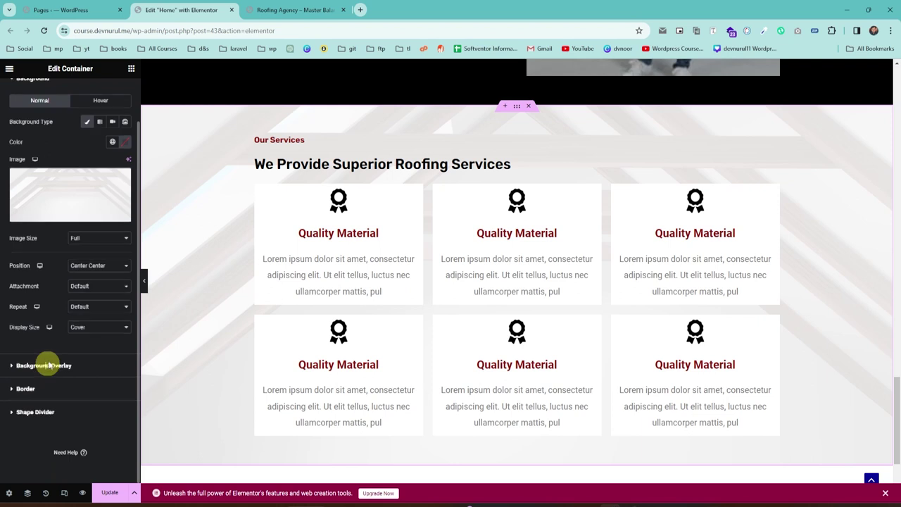
pyautogui.click(46, 366)
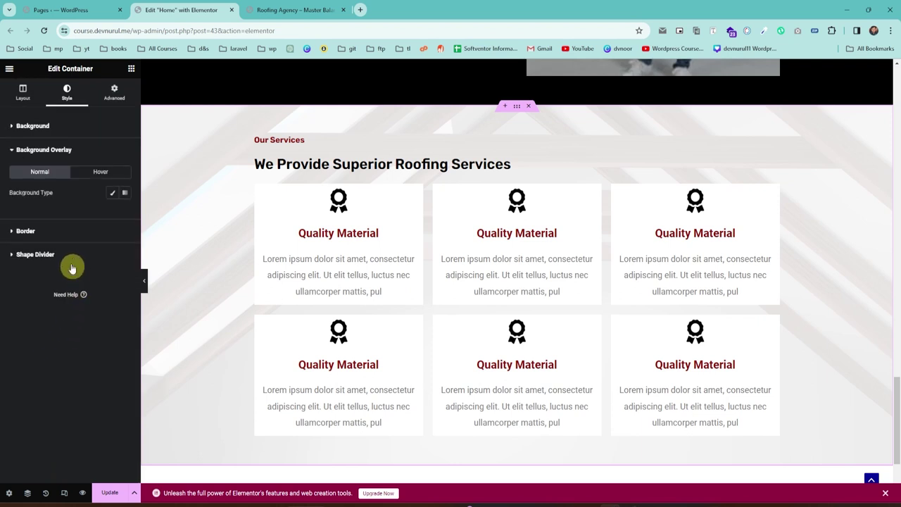
pyautogui.click(112, 195)
pyautogui.click(123, 213)
pyautogui.moveTo(91, 263); pyautogui.dragTo(33, 240)
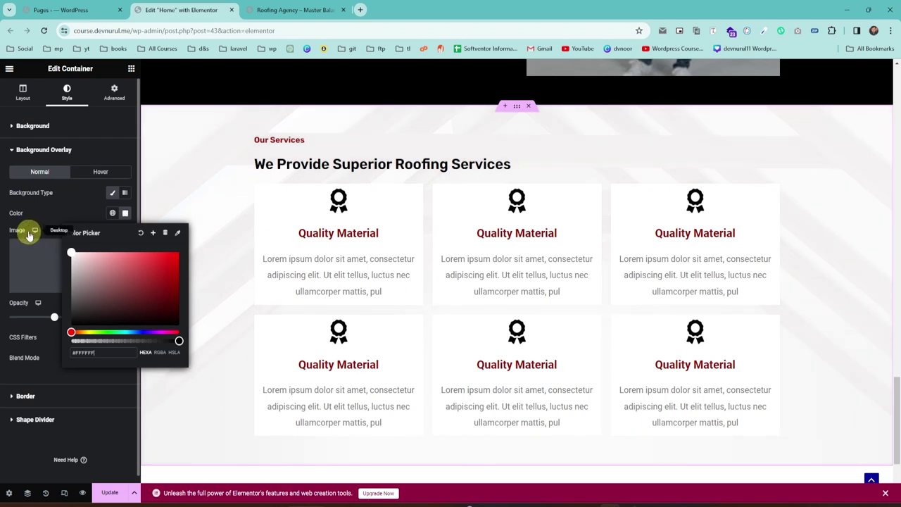
pyautogui.click(85, 211)
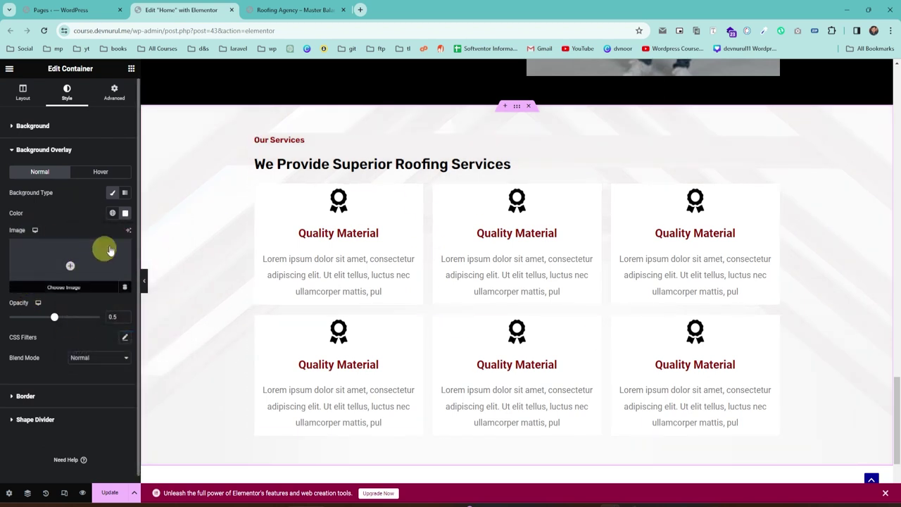
pyautogui.click(124, 214)
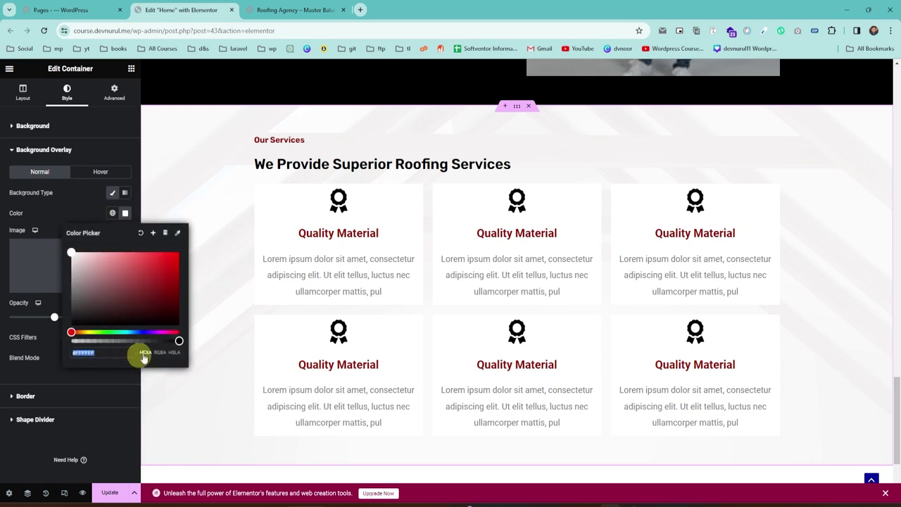
pyautogui.click(80, 209)
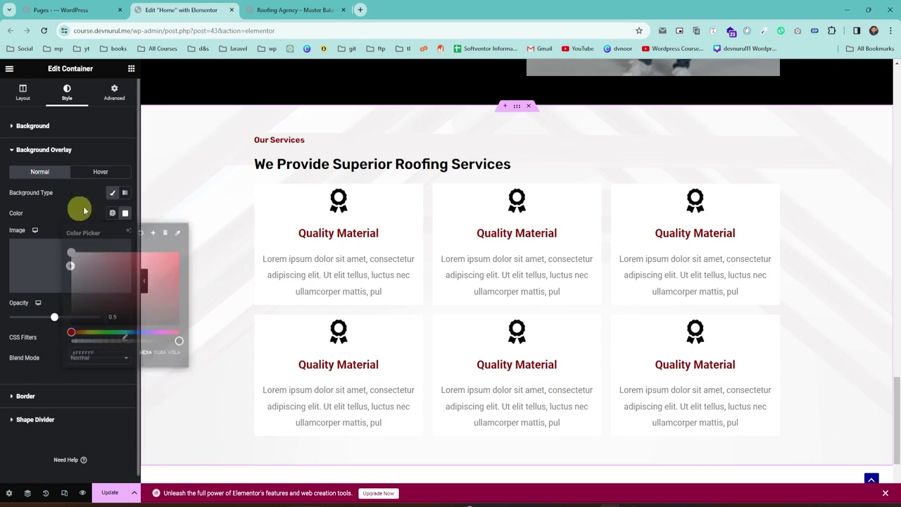
pyautogui.scroll(-1, 484, 274)
pyautogui.scroll(1, 380, 338)
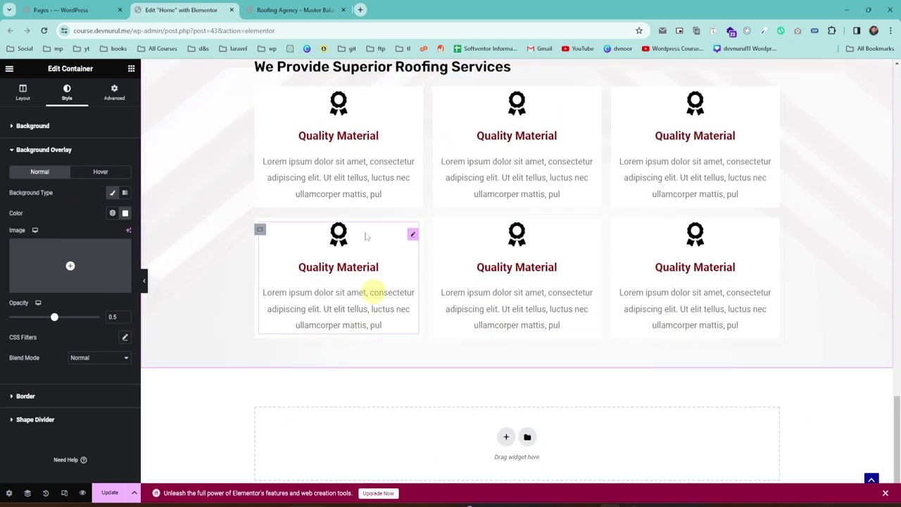
# Check the reference site's reviews strip below its icon cards, and add a new row-direction container beneath the Our Services section.
pyautogui.click(306, 10)
pyautogui.click(242, 441)
pyautogui.scroll(-2, 242, 442)
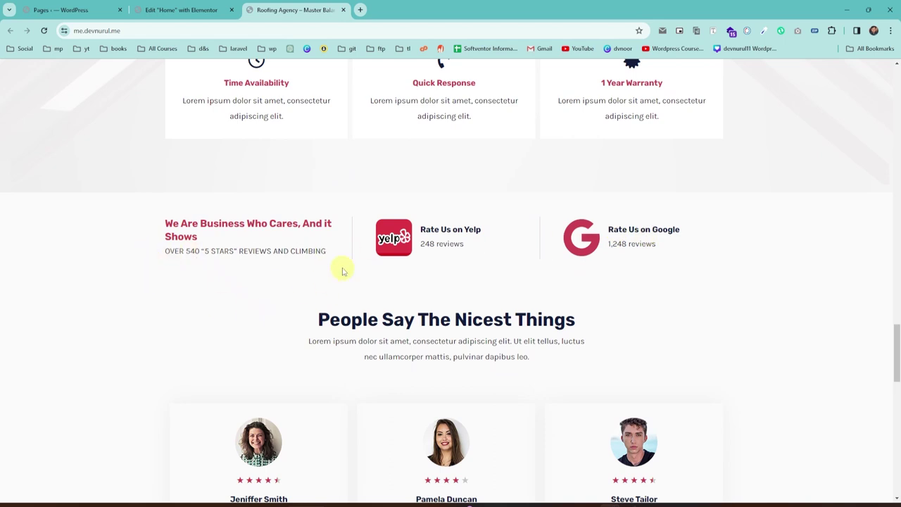
pyautogui.click(209, 10)
pyautogui.scroll(1, 348, 318)
pyautogui.scroll(-2, 386, 326)
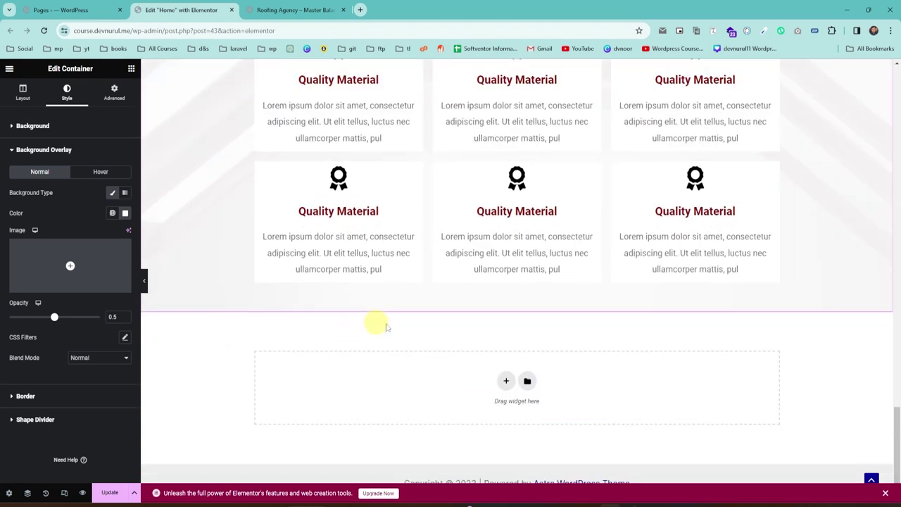
pyautogui.click(504, 384)
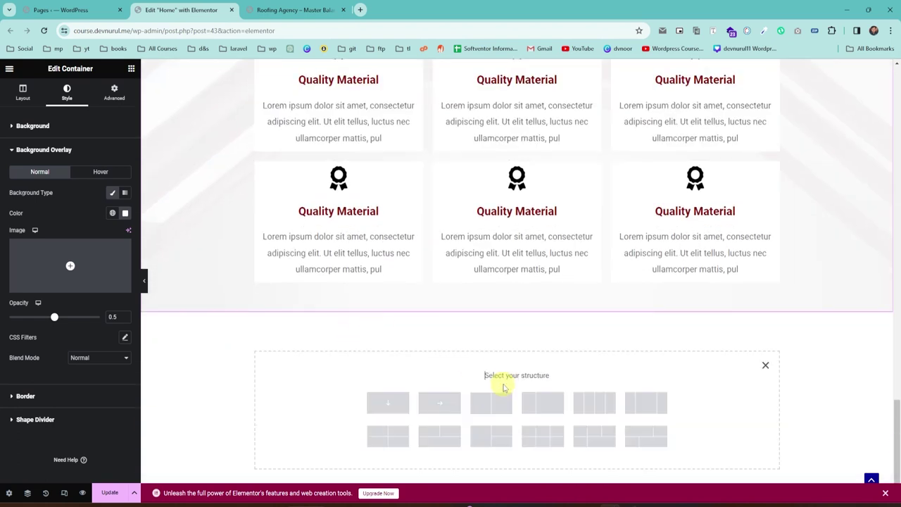
pyautogui.click(438, 403)
# Place an inner container in the new row and duplicate it twice to make three columns, matching the reference reviews strip.
pyautogui.click(292, 7)
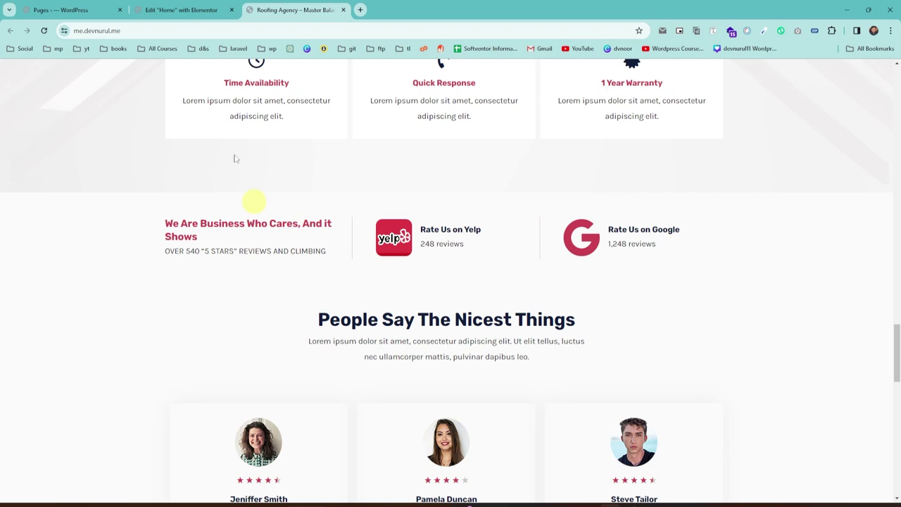
pyautogui.click(176, 10)
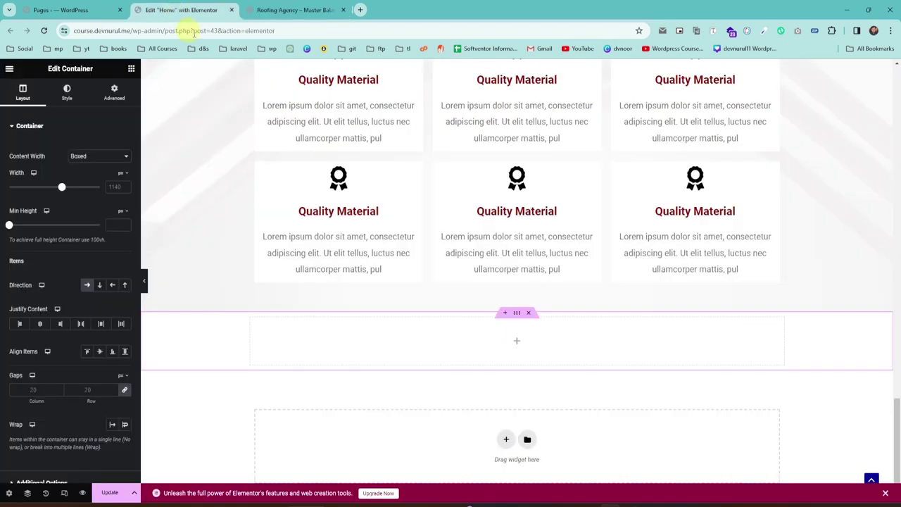
pyautogui.click(290, 9)
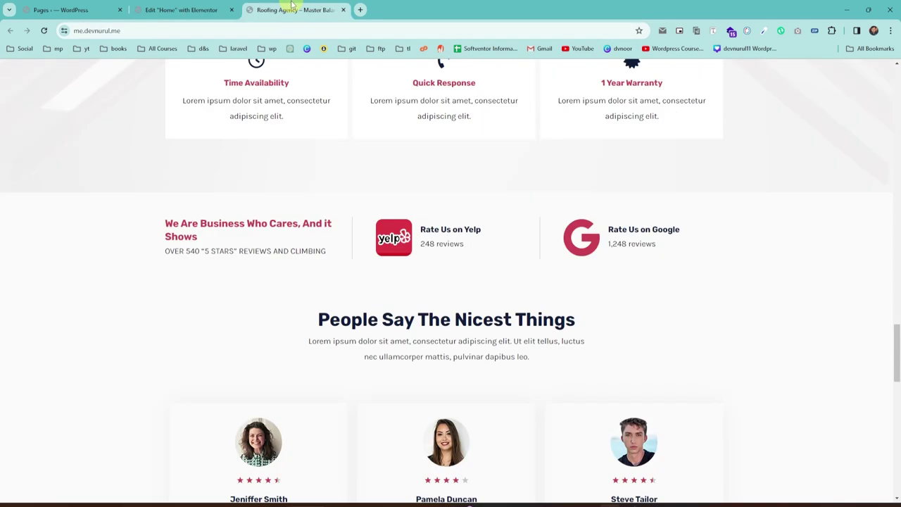
pyautogui.click(176, 9)
pyautogui.scroll(-1, 384, 318)
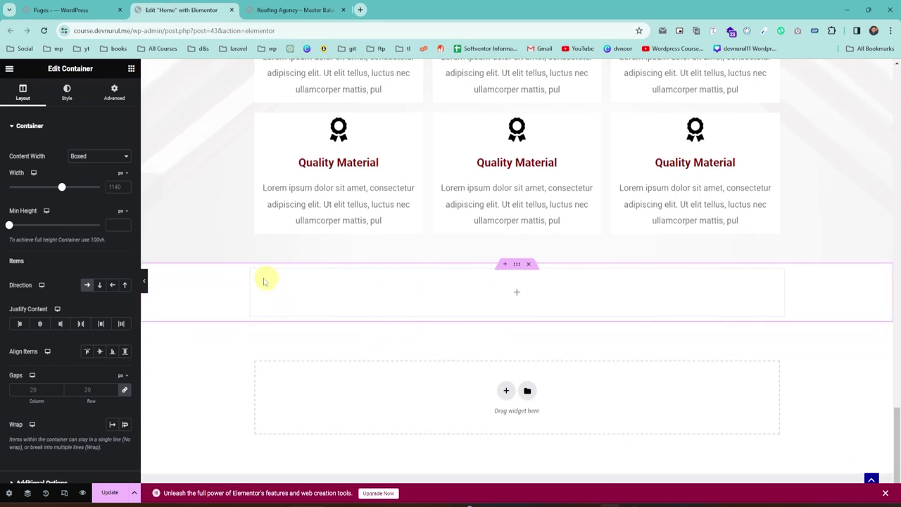
pyautogui.click(131, 70)
pyautogui.moveTo(37, 218); pyautogui.dragTo(492, 295)
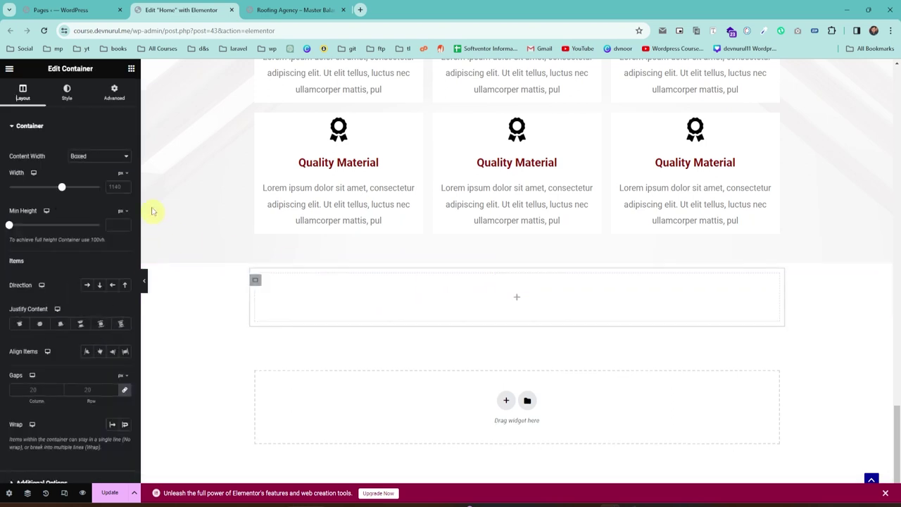
pyautogui.rightClick(256, 283)
pyautogui.click(264, 299)
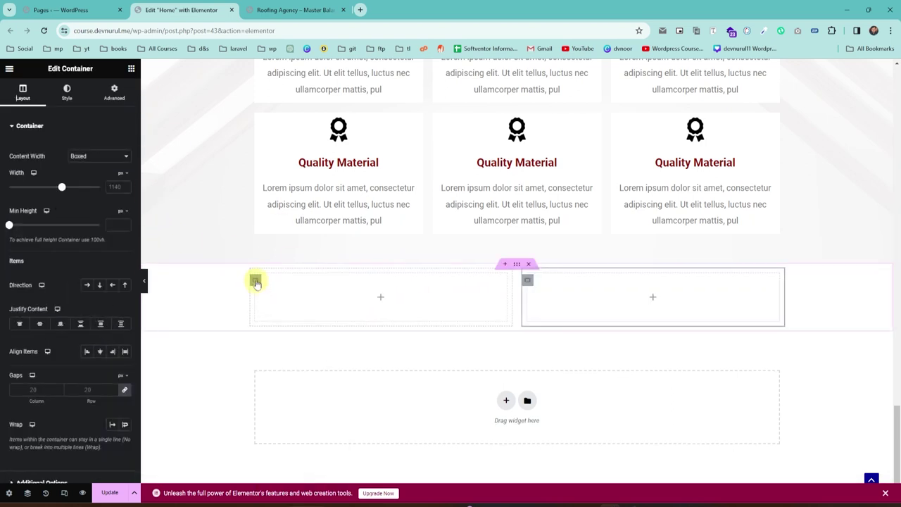
pyautogui.rightClick(255, 283)
pyautogui.click(263, 299)
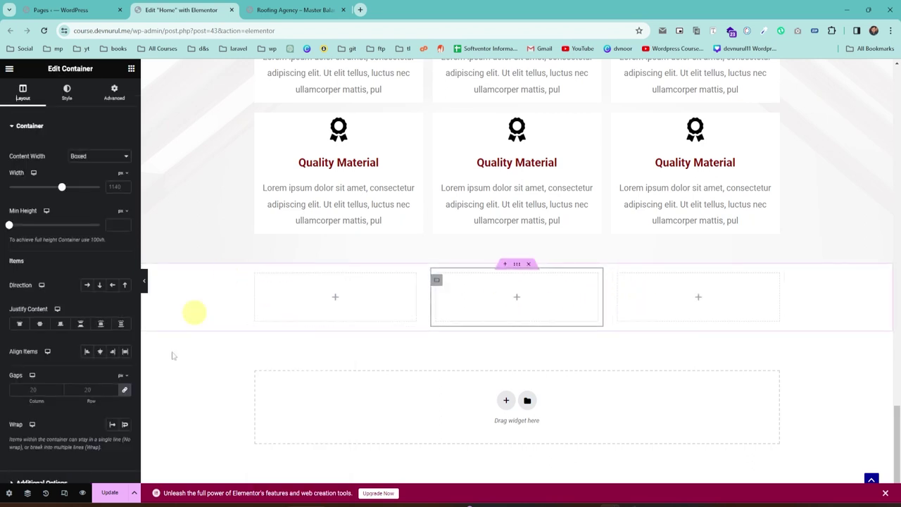
# Select the new row's parent container in the Navigator and set its padding to 0 on all sides.
pyautogui.click(27, 492)
pyautogui.moveTo(577, 223); pyautogui.dragTo(574, 264)
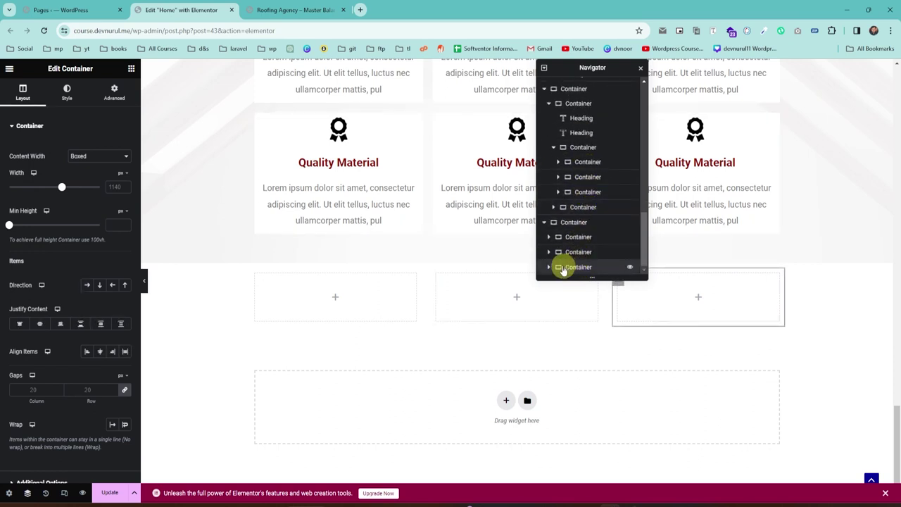
pyautogui.click(568, 223)
pyautogui.click(115, 97)
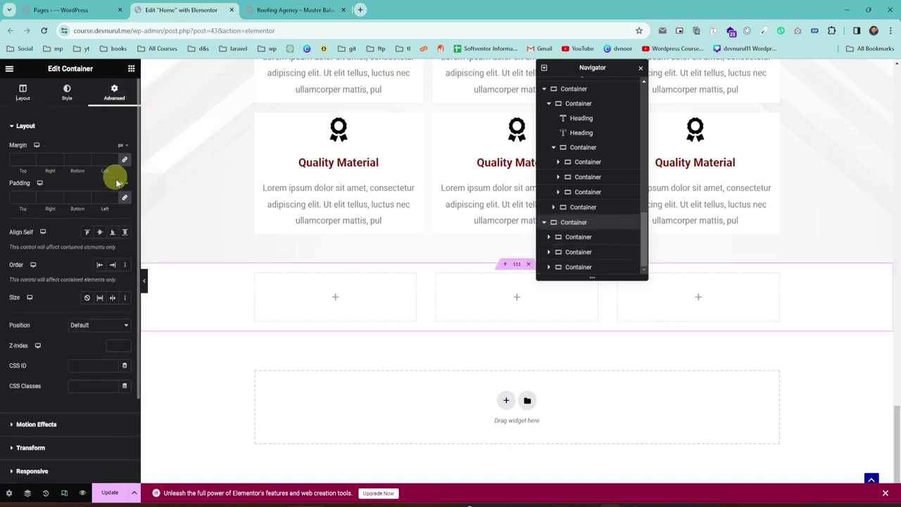
pyautogui.click(125, 200)
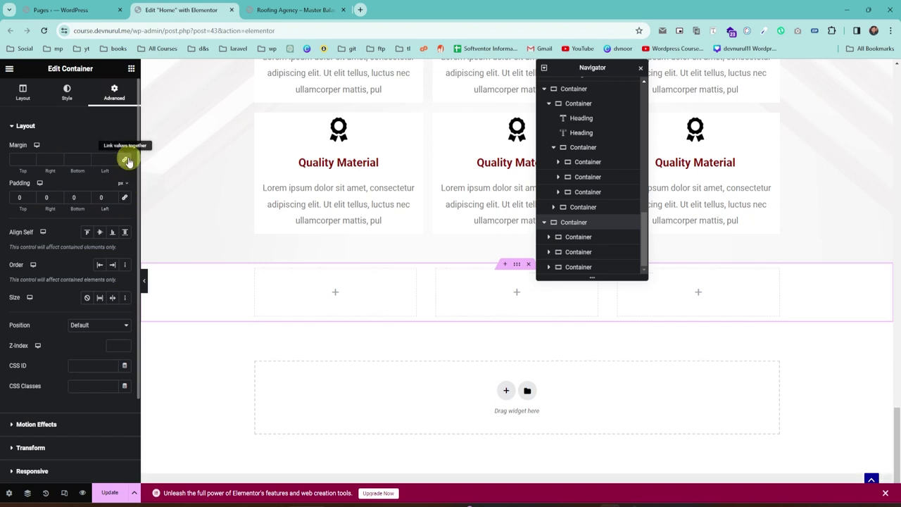
# Set the padding of each of the three column containers to 0, and compare with the reference reviews strip.
pyautogui.click(579, 238)
pyautogui.click(114, 92)
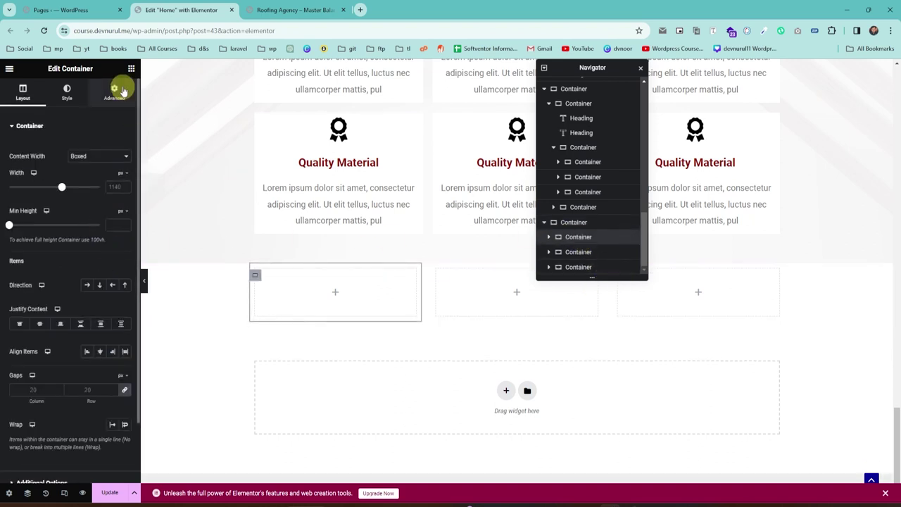
pyautogui.click(295, 10)
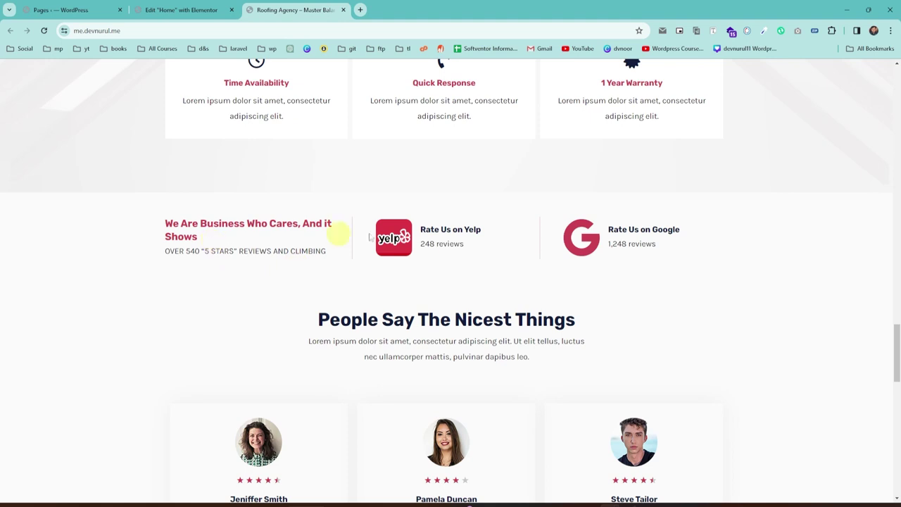
pyautogui.click(180, 9)
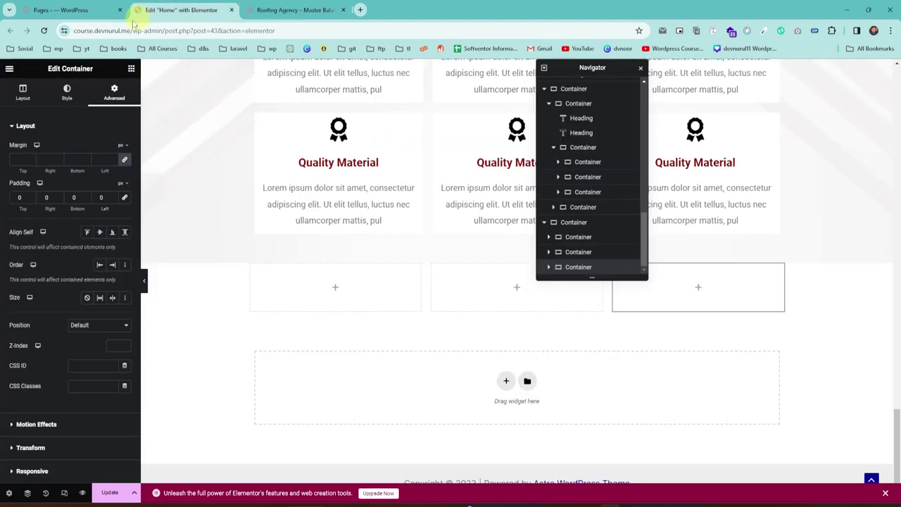
# Add an Image Box widget to the first column and remove its placeholder image.
pyautogui.click(132, 70)
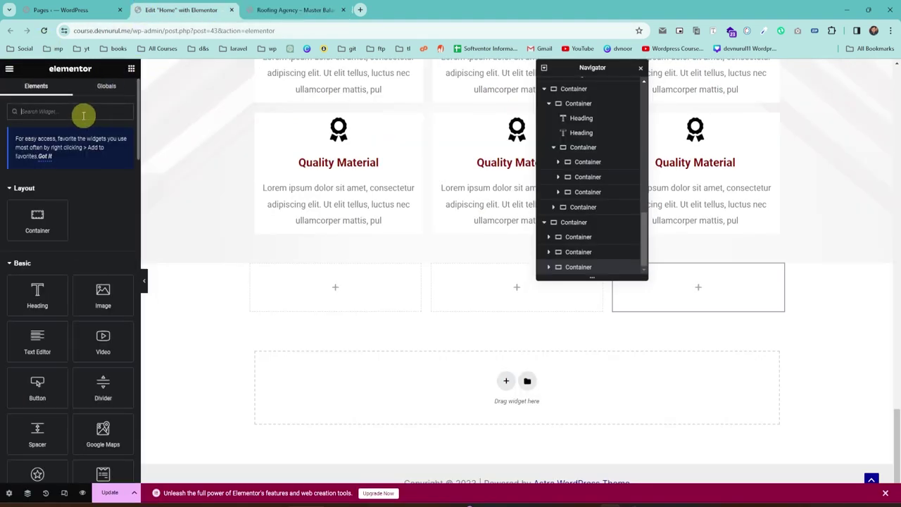
pyautogui.write('img')
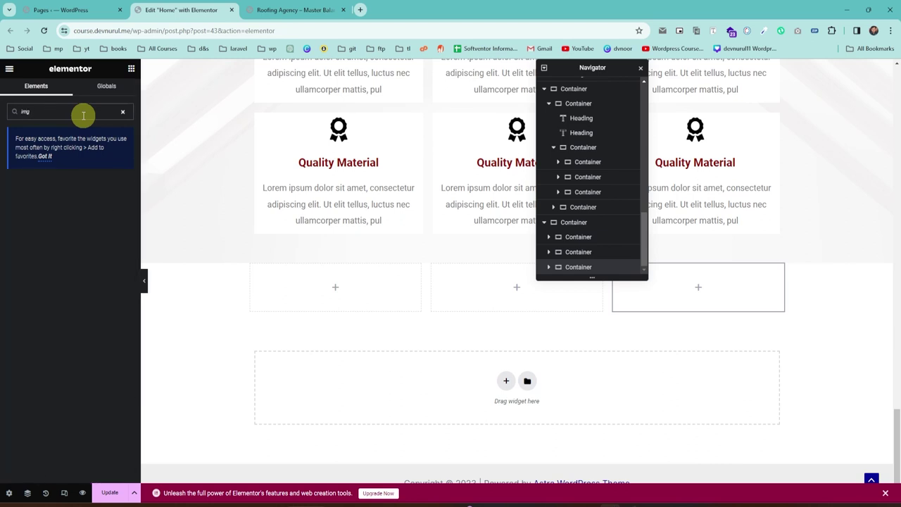
pyautogui.press('BackSpace')
pyautogui.moveTo(35, 241); pyautogui.dragTo(297, 290)
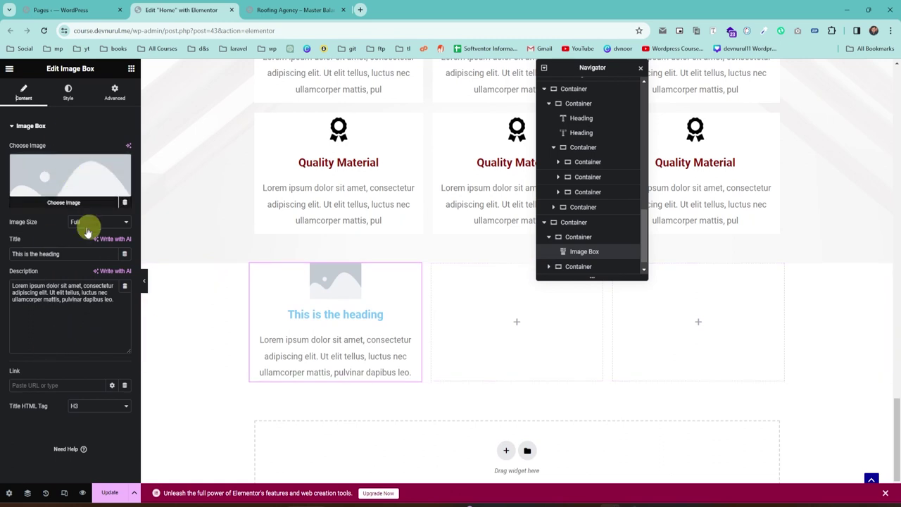
pyautogui.click(120, 167)
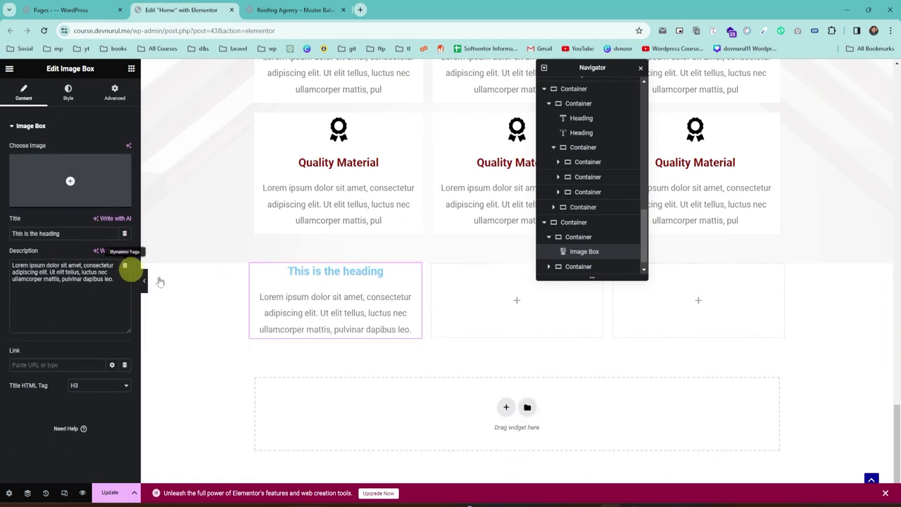
# Copy the heading "We Are Business Who Cares, And it Shows" from the reference site into the Image Box title.
pyautogui.click(289, 6)
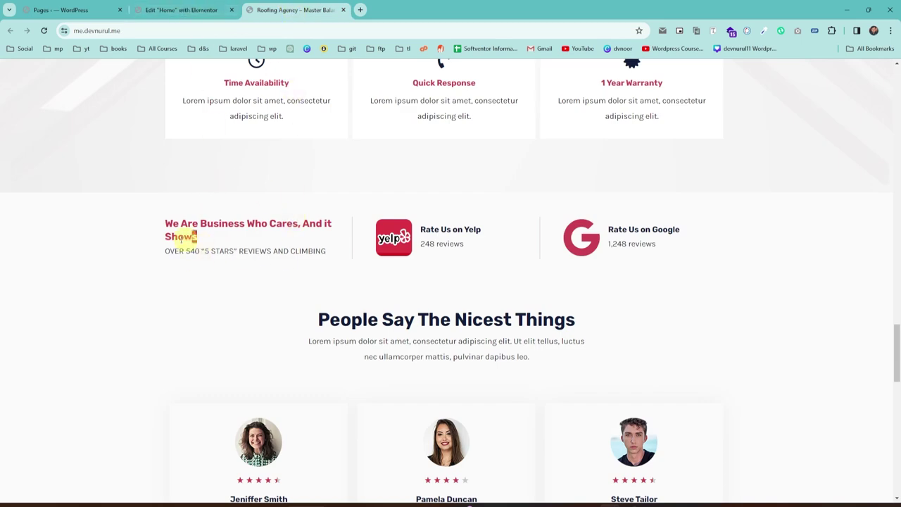
pyautogui.moveTo(191, 238); pyautogui.dragTo(164, 225)
pyautogui.hotkey('ctrl', 'c')
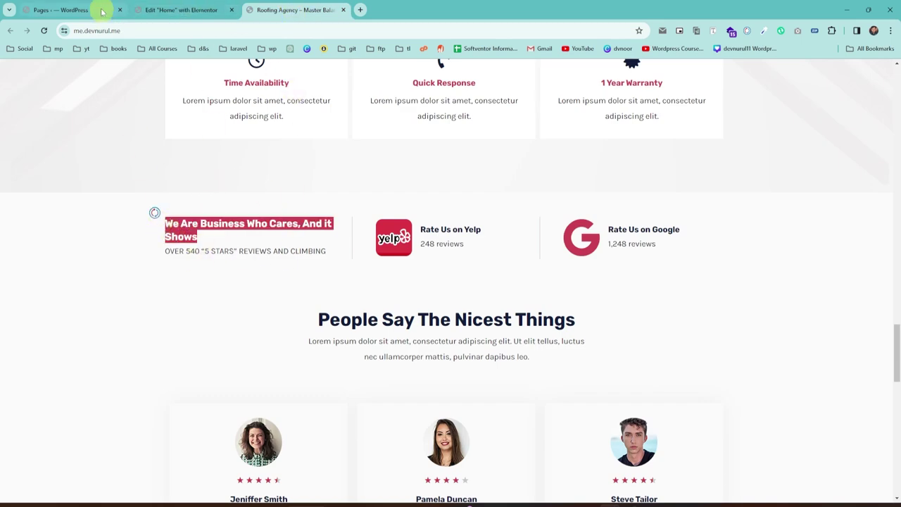
pyautogui.click(165, 10)
pyautogui.moveTo(72, 233); pyautogui.dragTo(10, 233)
pyautogui.hotkey('ctrl', 'v')
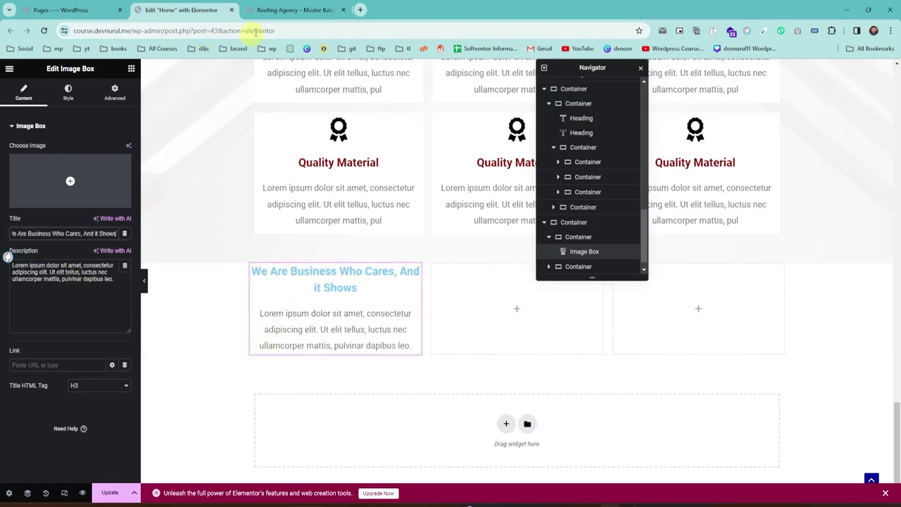
# Align the Image Box content left, as in the reference reviews strip.
pyautogui.click(271, 11)
pyautogui.click(172, 10)
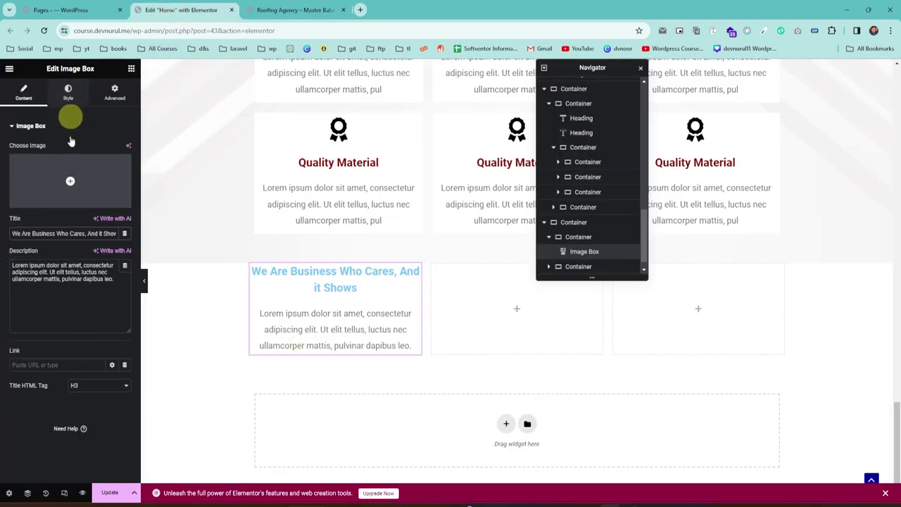
pyautogui.click(69, 92)
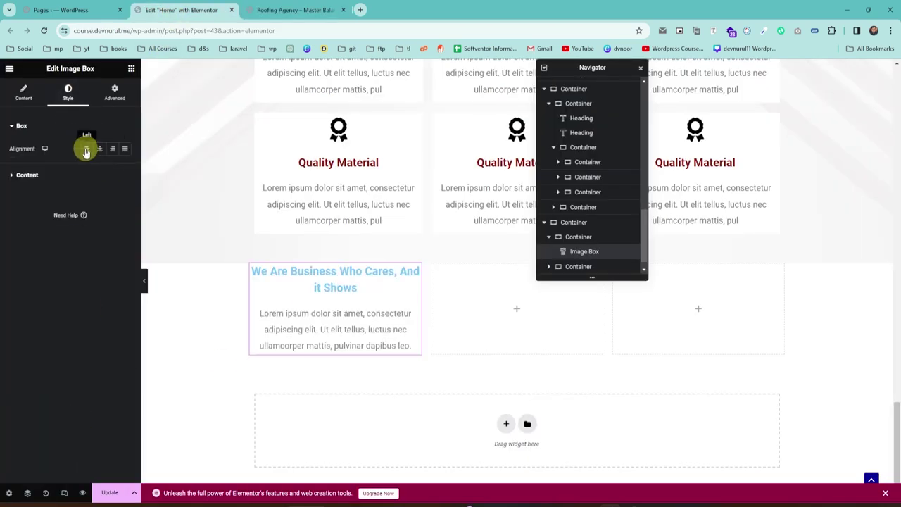
pyautogui.click(86, 149)
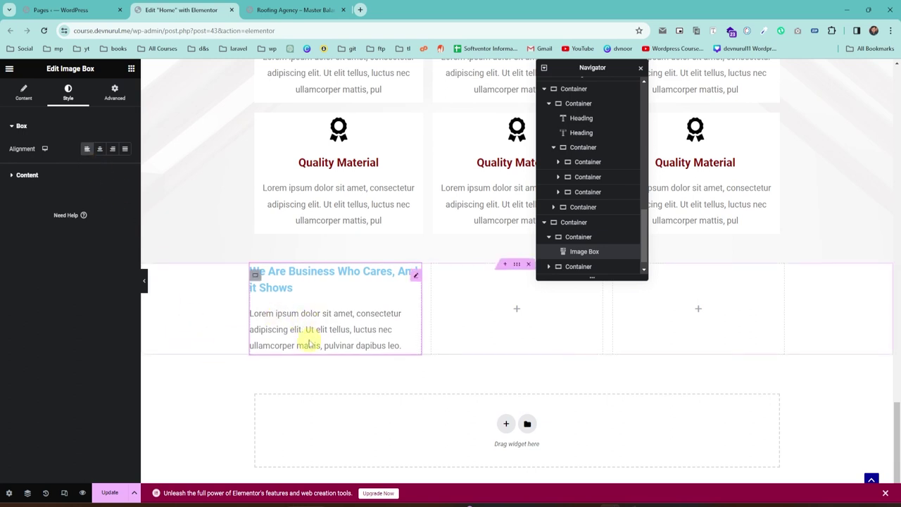
# Copy "OVER 540 “5 STARS” REVIEWS AND CLIMBING" from the reference site into the first column's Image Box description.
pyautogui.click(288, 9)
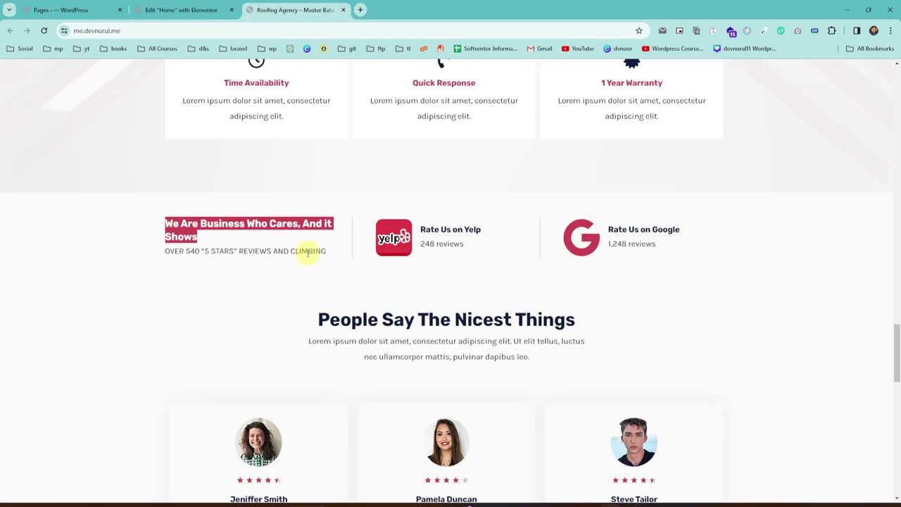
pyautogui.moveTo(335, 254); pyautogui.dragTo(167, 264)
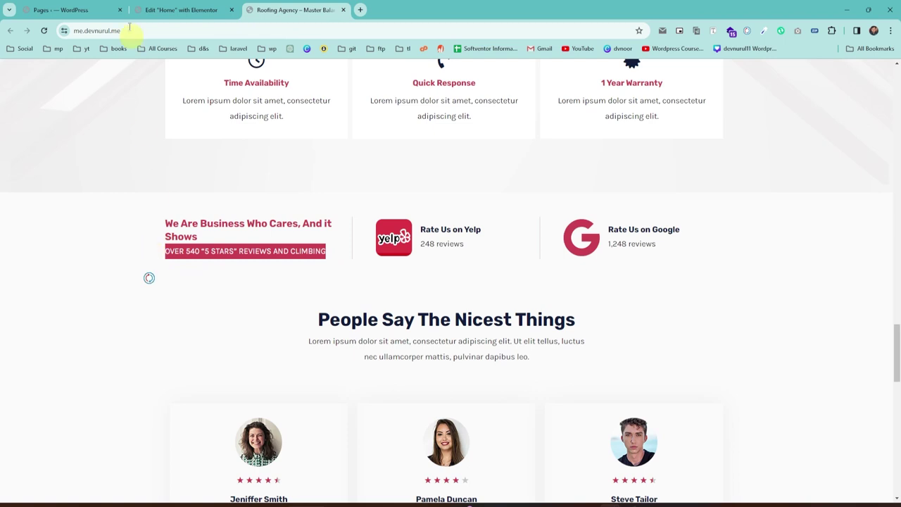
pyautogui.click(177, 10)
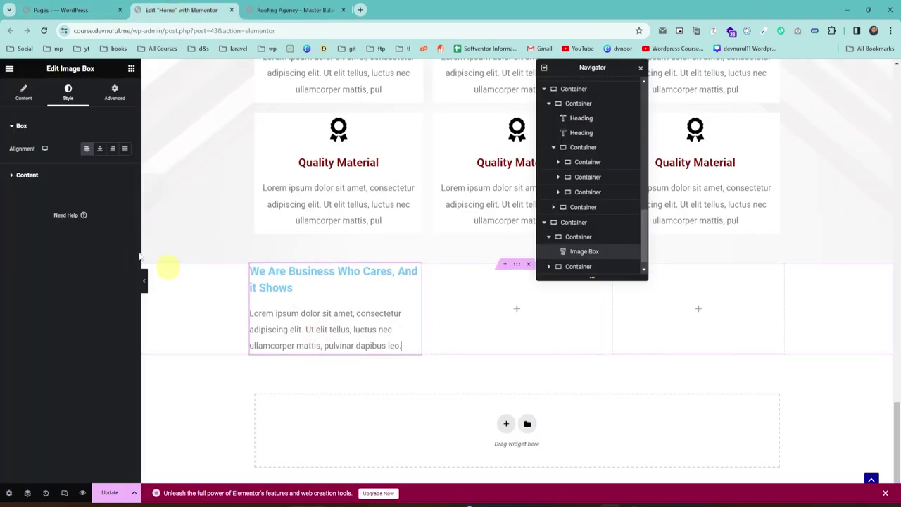
pyautogui.click(24, 91)
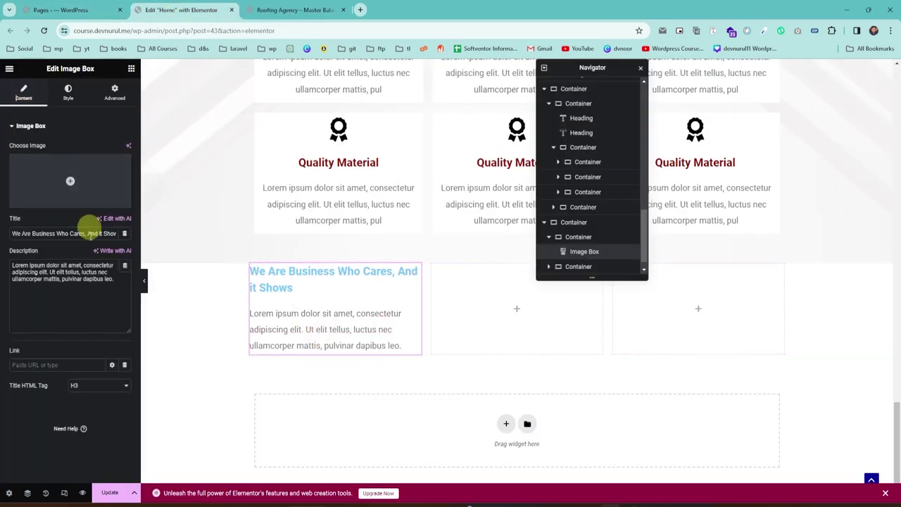
pyautogui.tripleClick(109, 281)
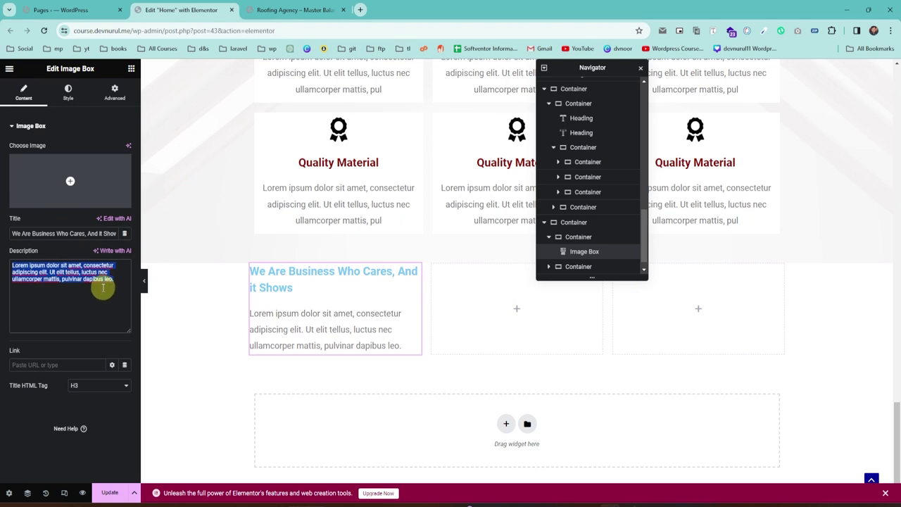
pyautogui.press('super+v')
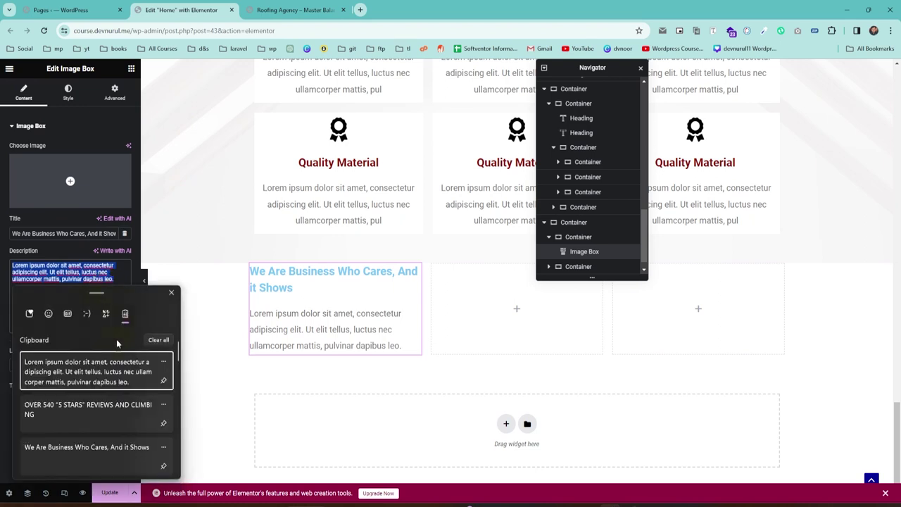
pyautogui.click(58, 413)
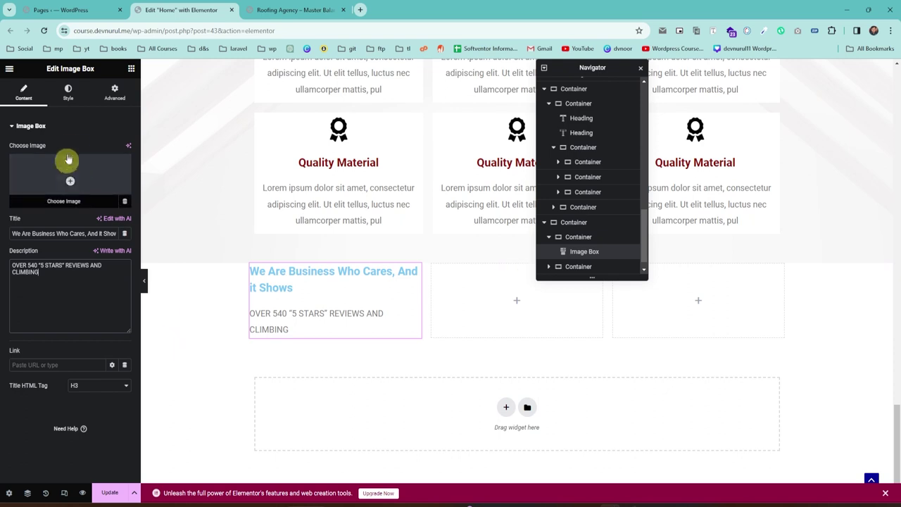
# Apply the dark red global color to the first column's Image Box title.
pyautogui.click(74, 126)
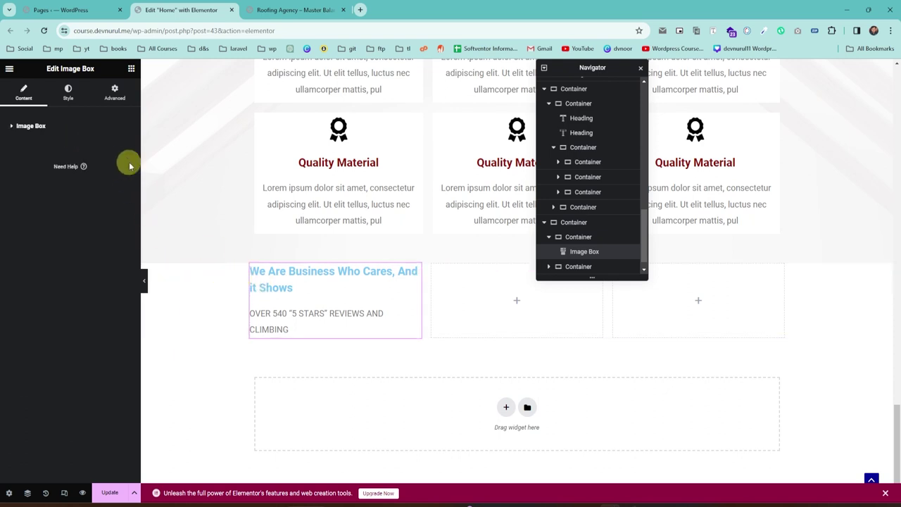
pyautogui.click(67, 91)
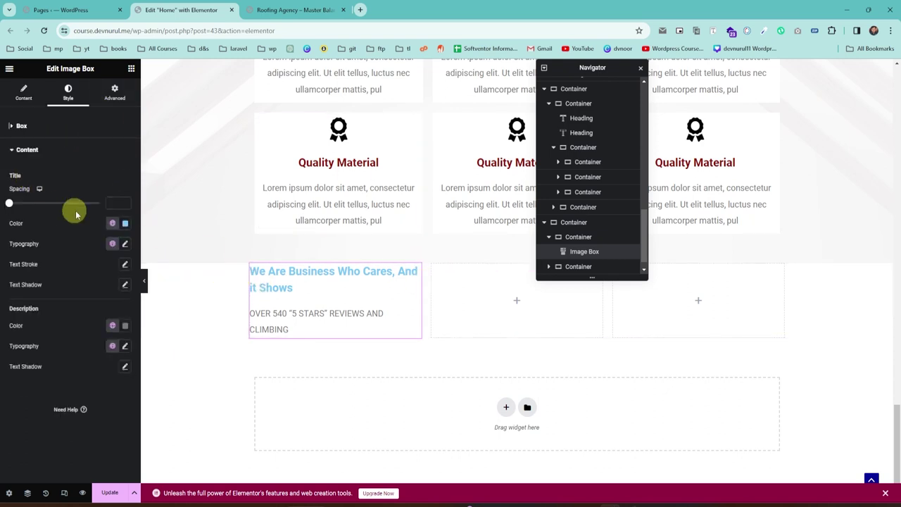
pyautogui.click(125, 223)
pyautogui.click(112, 224)
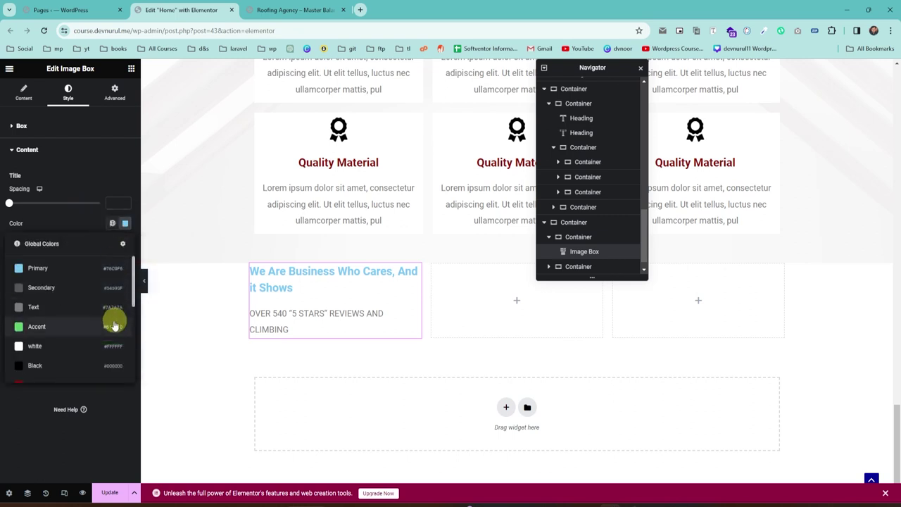
pyautogui.click(40, 370)
# Set the first Image Box title's typography to Rubik at 21 px.
pyautogui.click(124, 244)
pyautogui.click(91, 289)
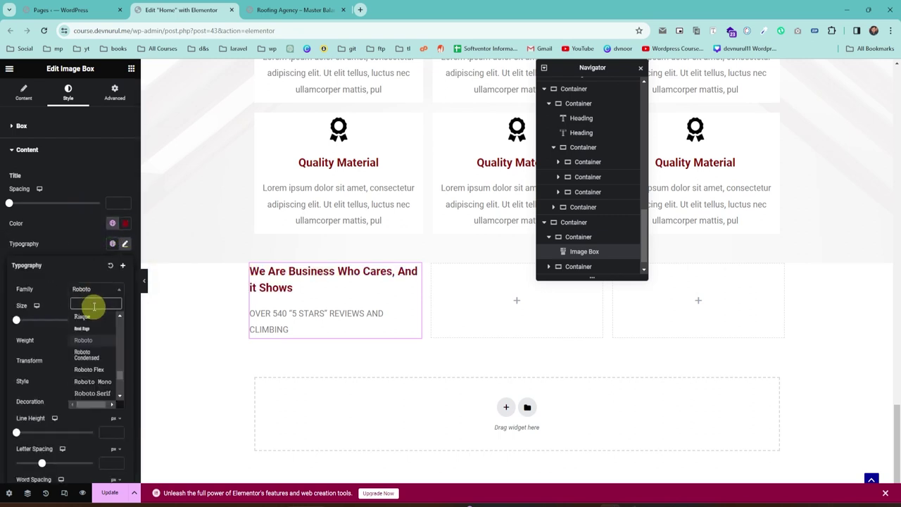
pyautogui.write('rubik')
pyautogui.press('Return')
pyautogui.click(294, 316)
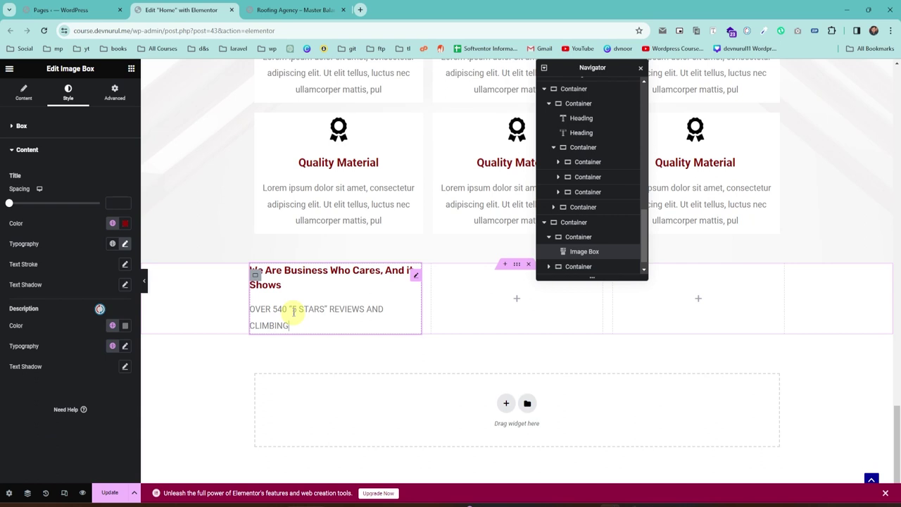
pyautogui.click(125, 244)
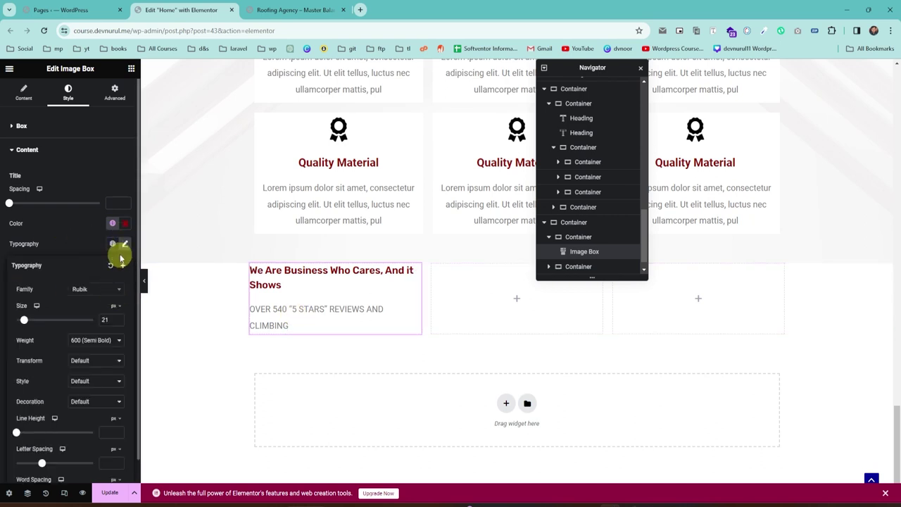
pyautogui.click(70, 221)
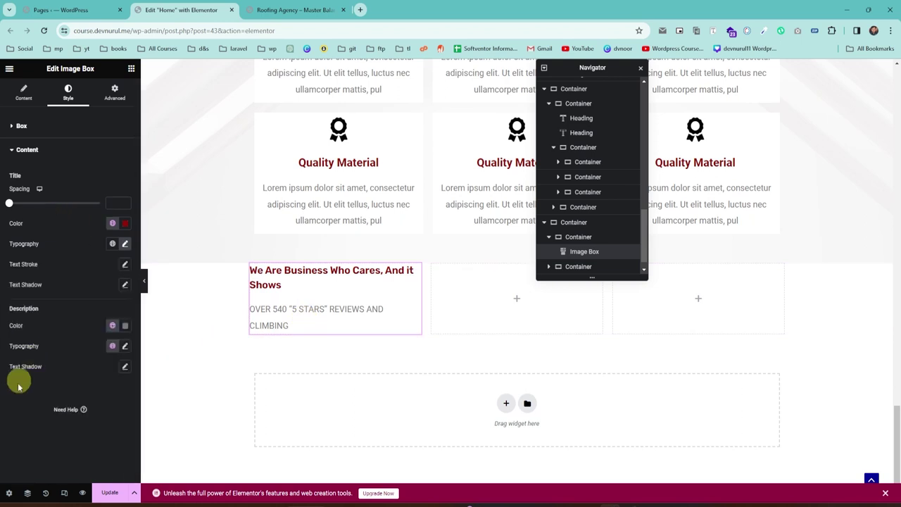
# Set the first Image Box description to the Black global color and Karla typography at 17 px.
pyautogui.click(111, 327)
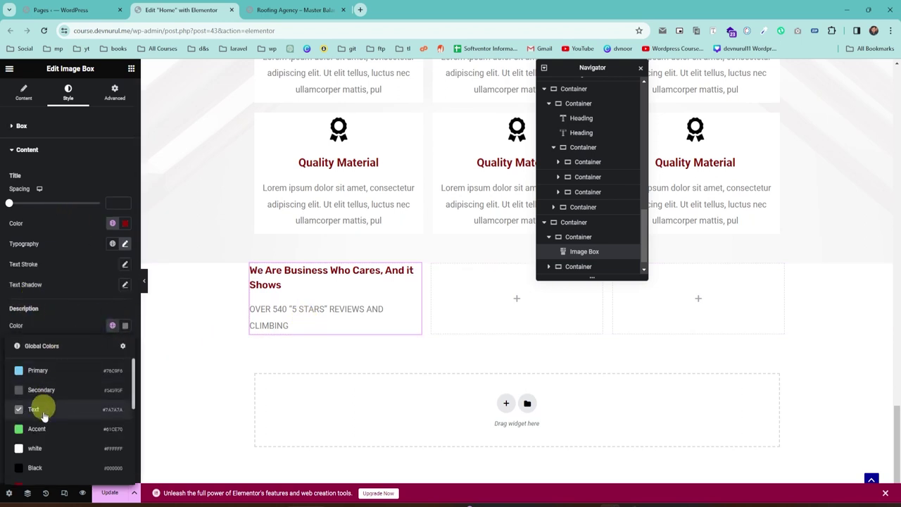
pyautogui.click(48, 467)
pyautogui.click(125, 345)
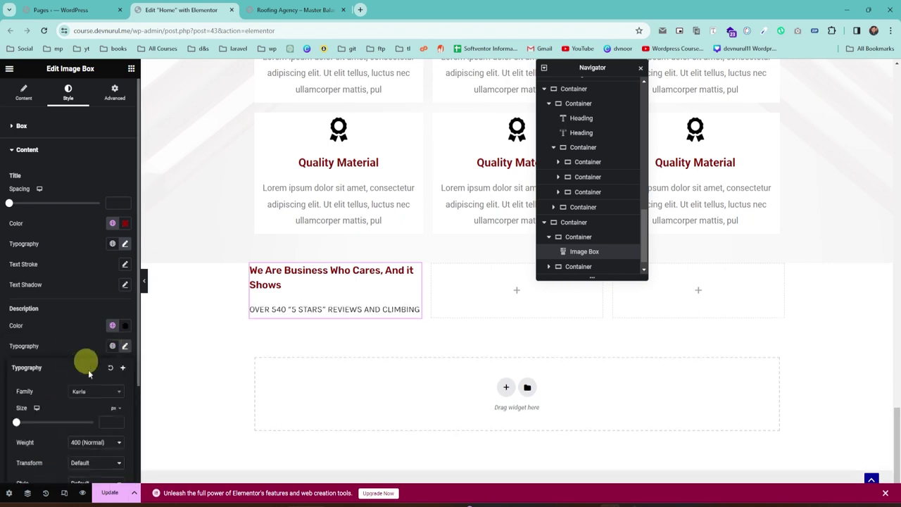
pyautogui.write('14')
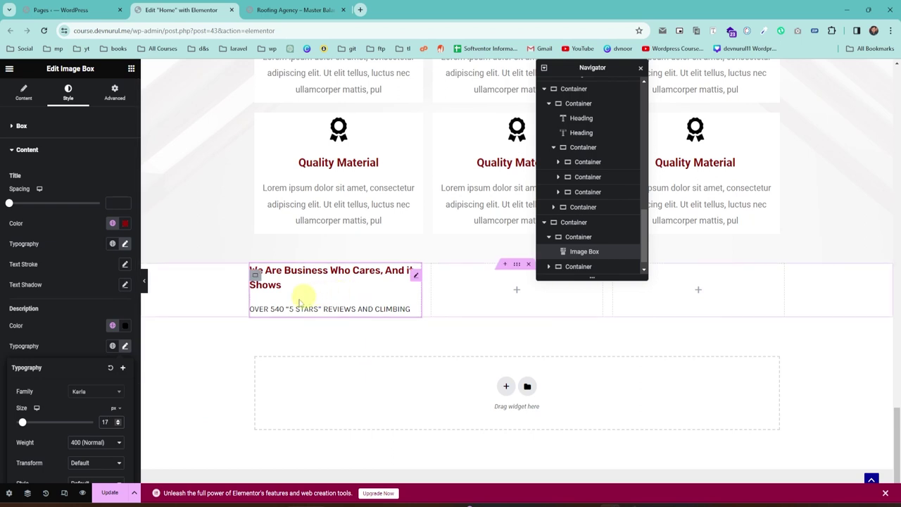
# Tighten the description's line height in the first Image Box and compare it with the reference reviews strip.
pyautogui.click(295, 10)
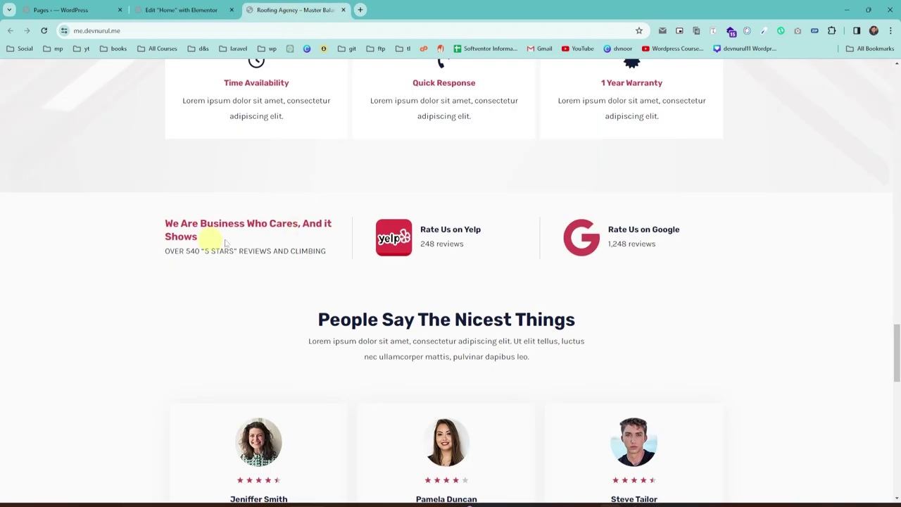
pyautogui.click(61, 10)
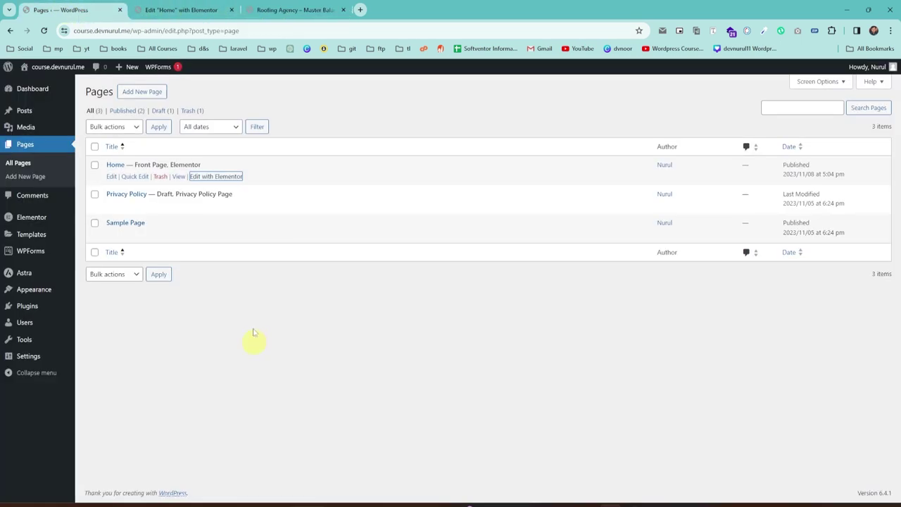
pyautogui.click(169, 9)
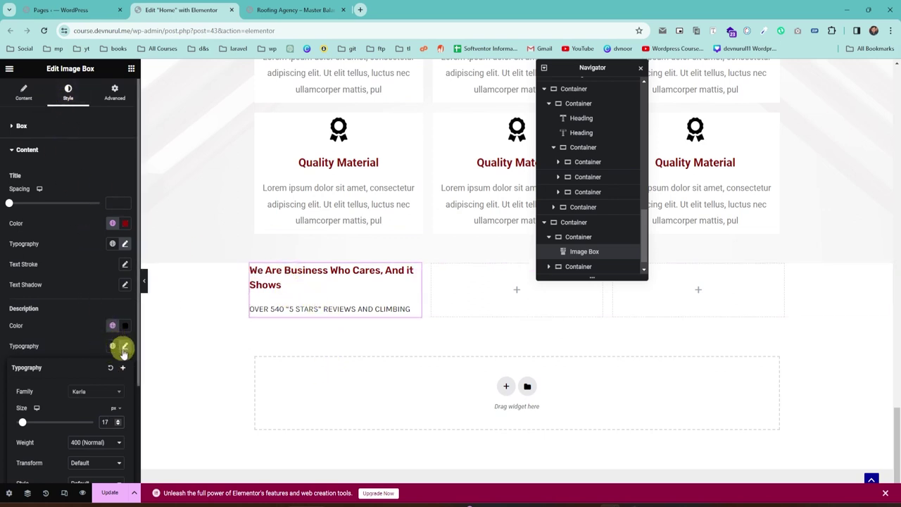
pyautogui.scroll(-2, 105, 343)
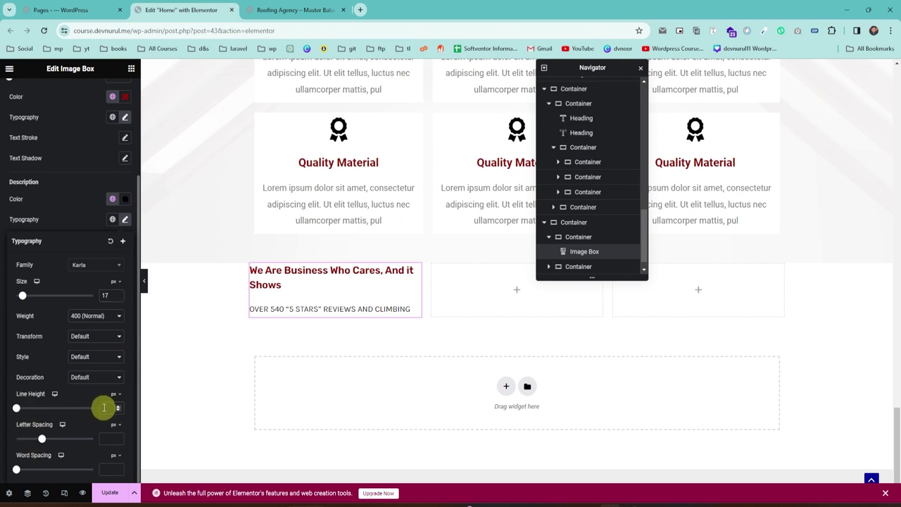
pyautogui.click(371, 348)
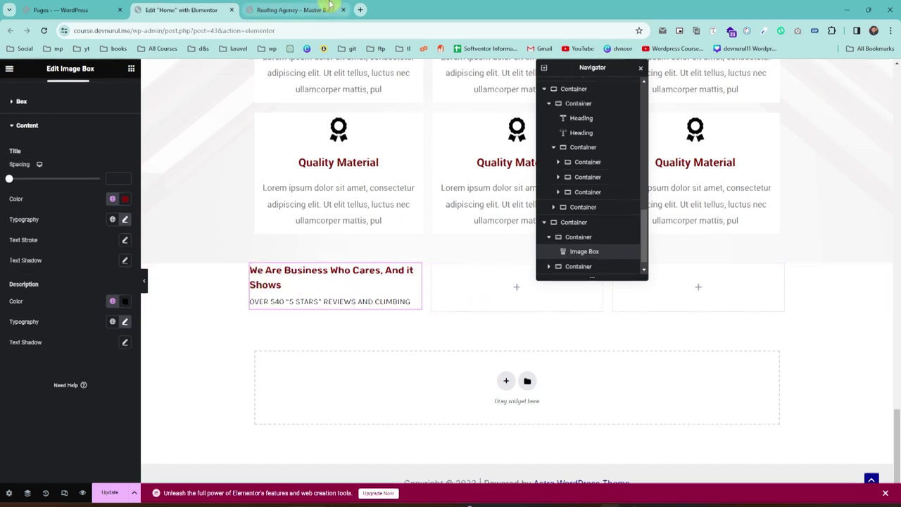
pyautogui.hotkey('ctrl', 'Tab')
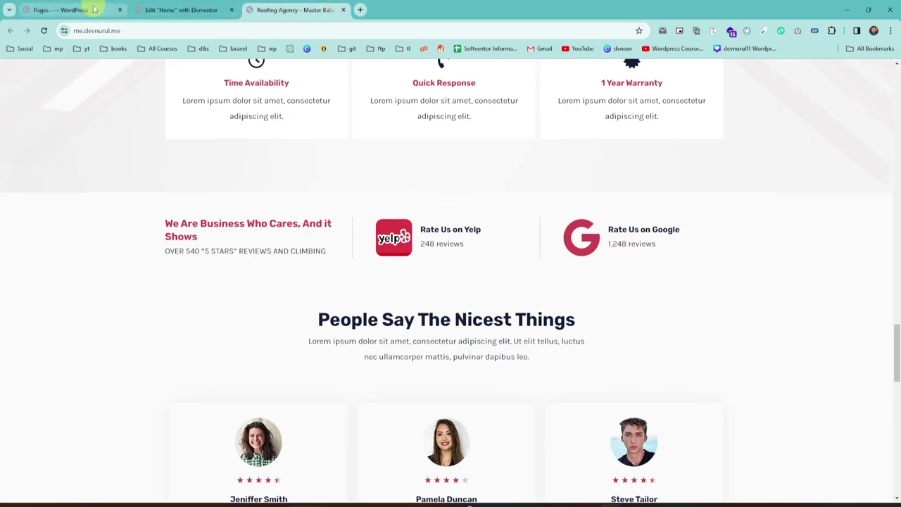
pyautogui.click(181, 8)
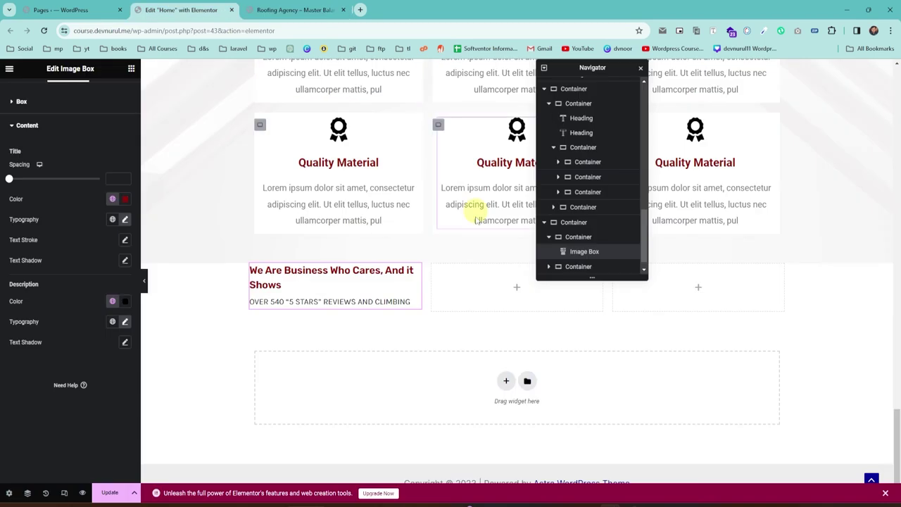
# Add an Image Box widget to the second column of the reviews strip.
pyautogui.rightClick(486, 292)
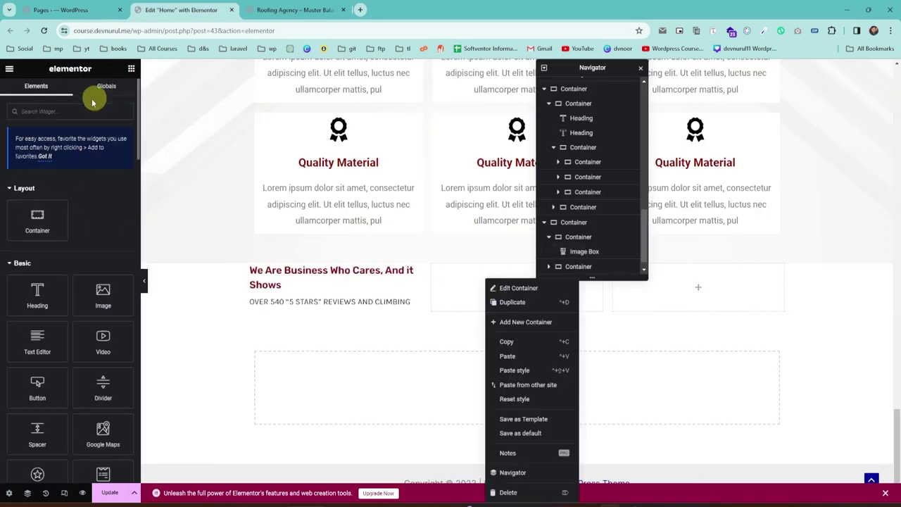
pyautogui.click(70, 111)
pyautogui.write('im')
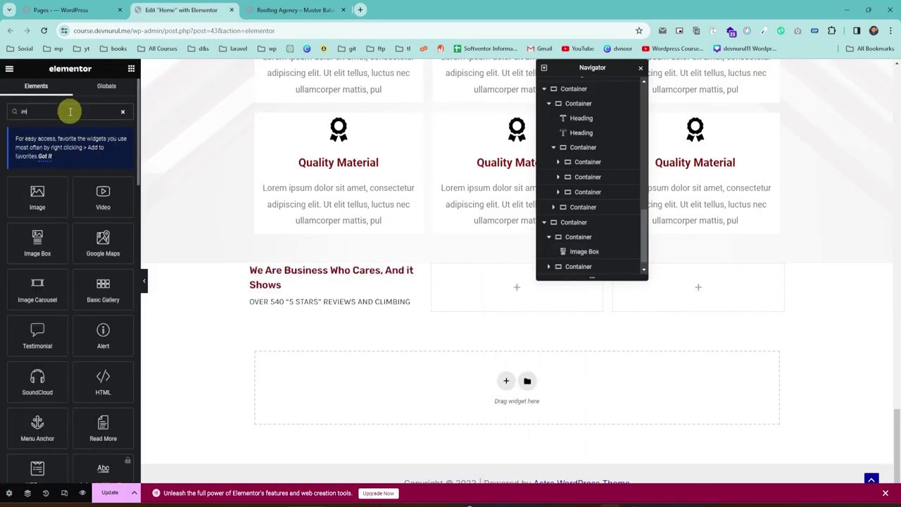
pyautogui.moveTo(37, 239); pyautogui.dragTo(503, 287)
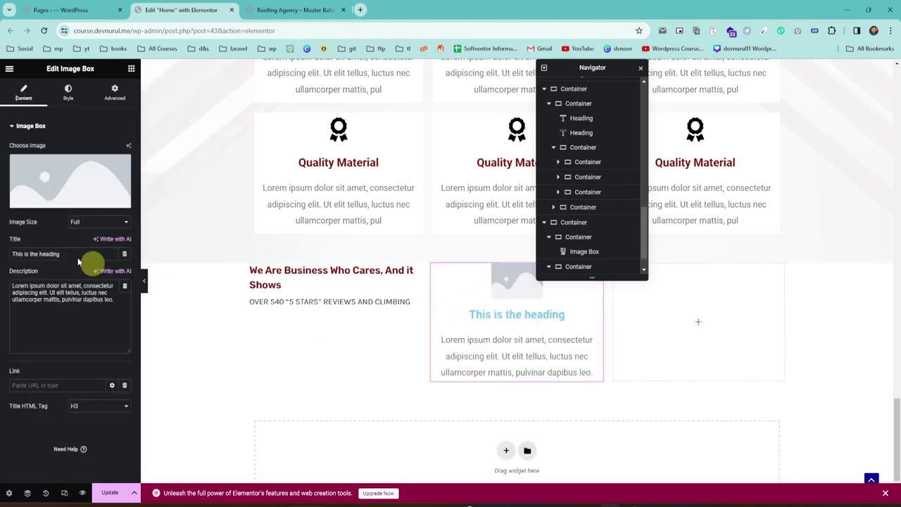
# Use yelp.png from the Media Library as the second Image Box's image and position it left of the text.
pyautogui.click(53, 174)
pyautogui.click(169, 187)
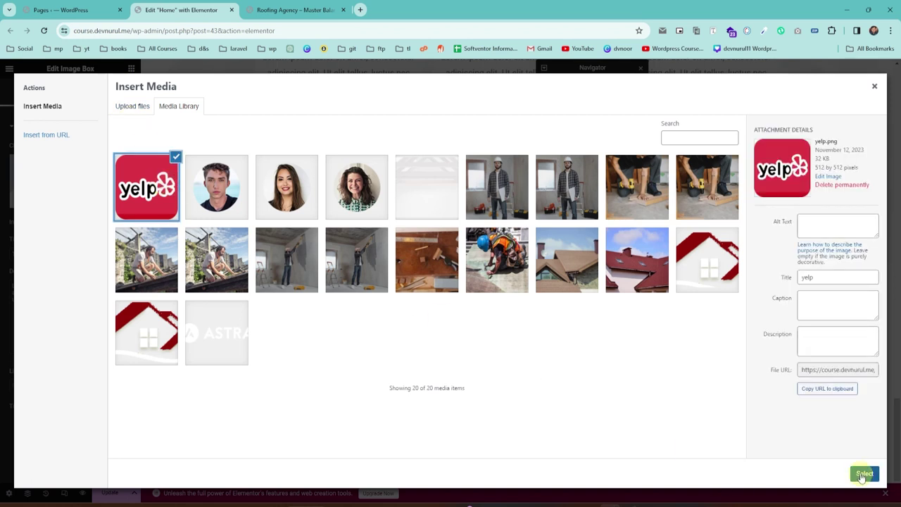
pyautogui.click(863, 475)
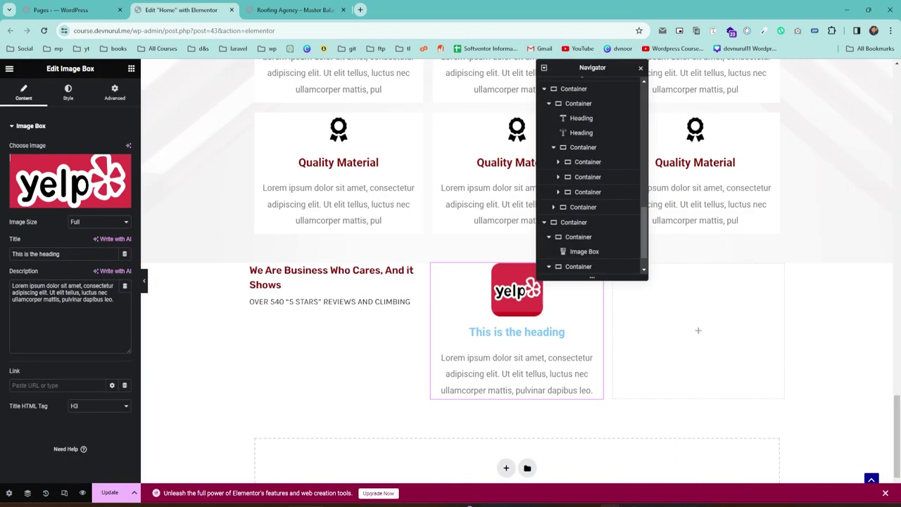
pyautogui.click(68, 92)
pyautogui.click(97, 151)
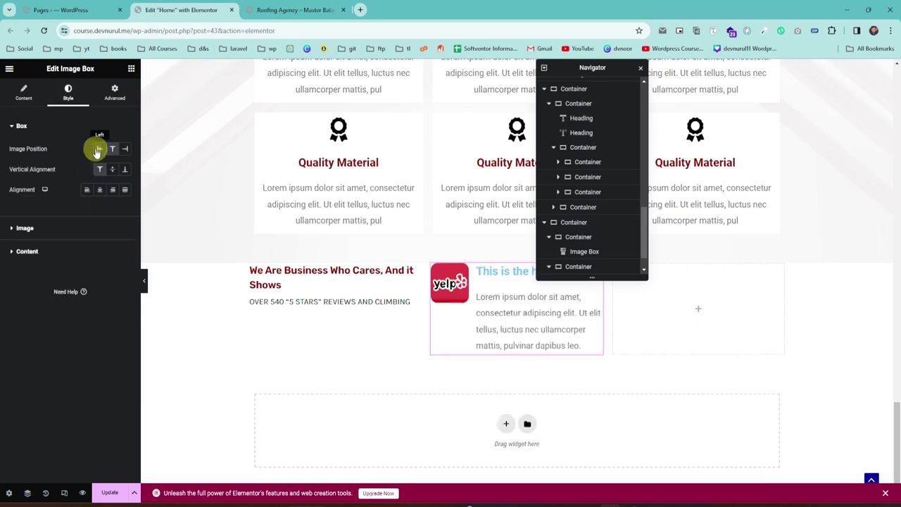
# Copy "Rate Us on Yelp" from the reference site into the second Image Box's title.
pyautogui.click(296, 8)
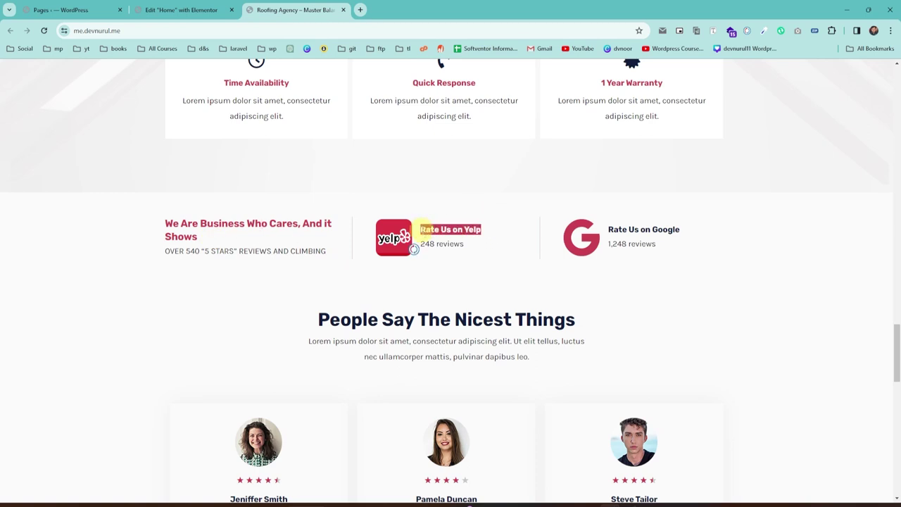
pyautogui.click(43, 9)
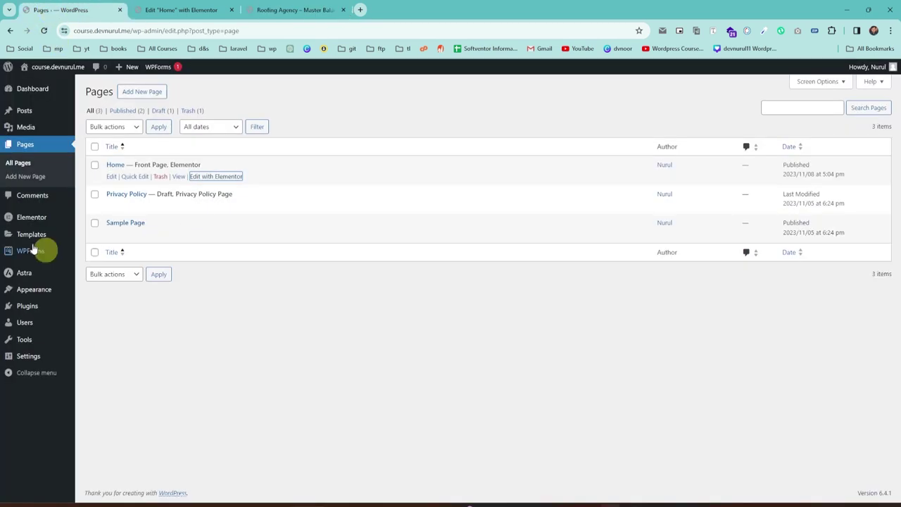
pyautogui.click(197, 9)
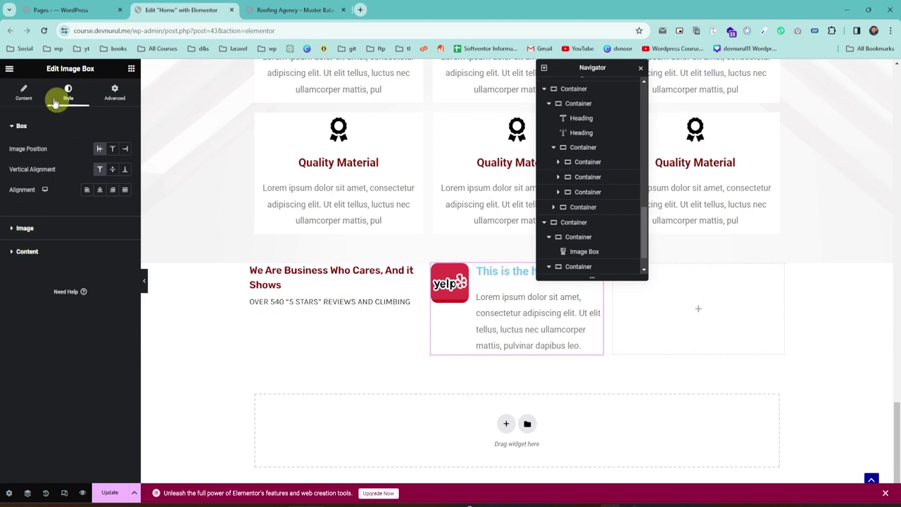
pyautogui.click(24, 91)
pyautogui.moveTo(72, 258); pyautogui.dragTo(6, 252)
pyautogui.write('Rate Us on Yelp')
# Copy "248 reviews" from the reference site into the second Image Box's description.
pyautogui.click(276, 12)
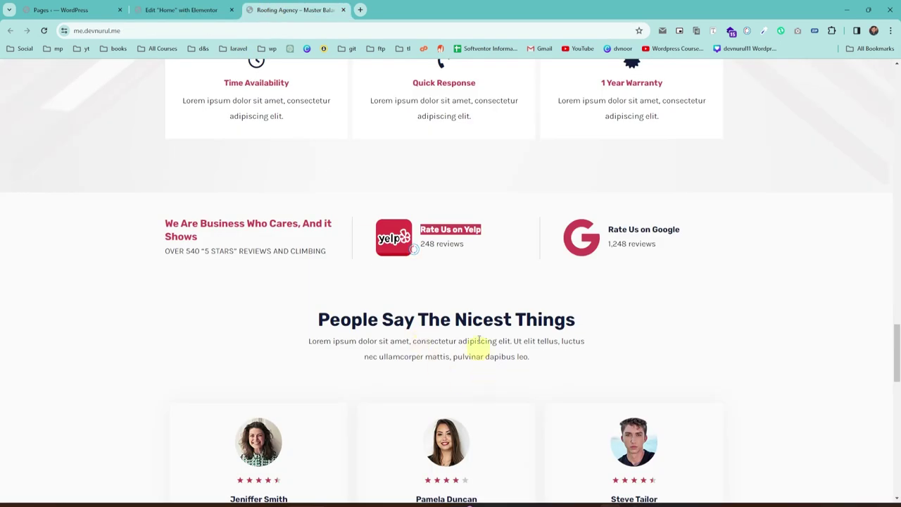
pyautogui.moveTo(477, 250); pyautogui.dragTo(425, 253)
pyautogui.hotkey('ctrl', 'c')
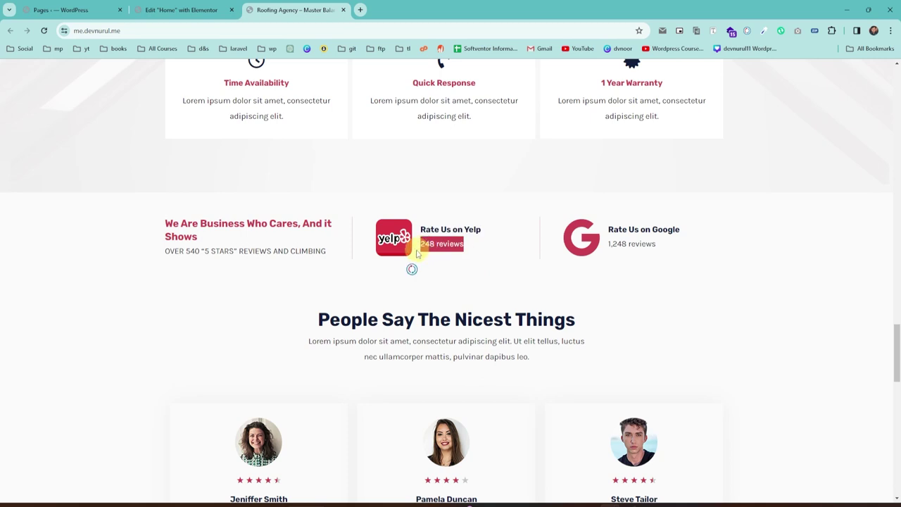
pyautogui.click(169, 10)
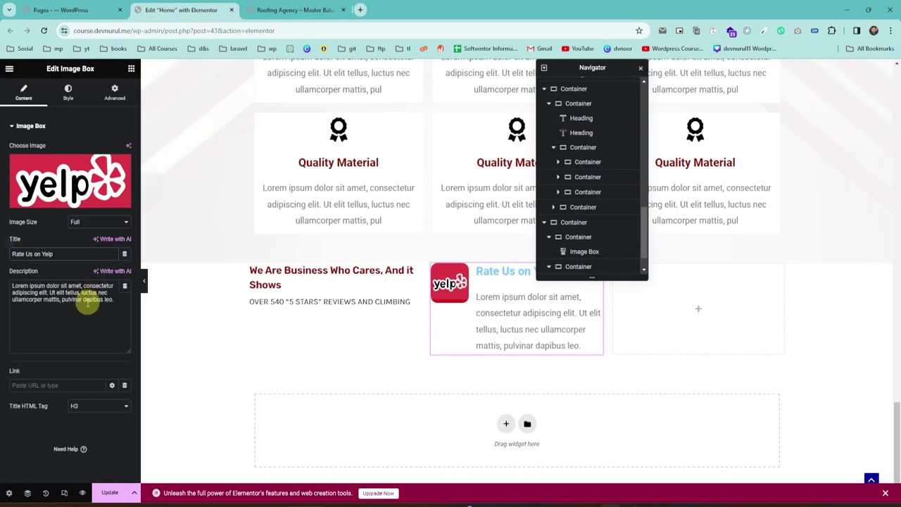
pyautogui.moveTo(116, 301); pyautogui.dragTo(9, 280)
pyautogui.hotkey('ctrl', 'v')
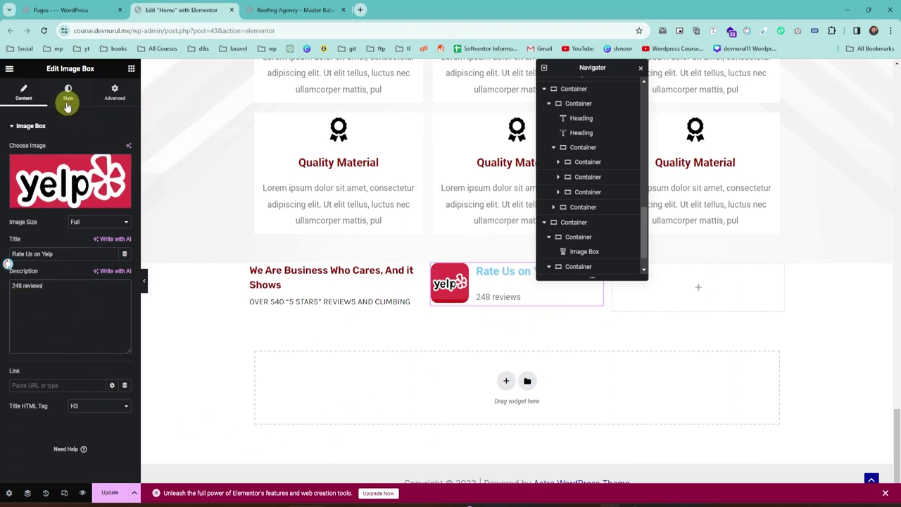
# Set the second Image Box's title and description colors to the global Black.
pyautogui.click(67, 91)
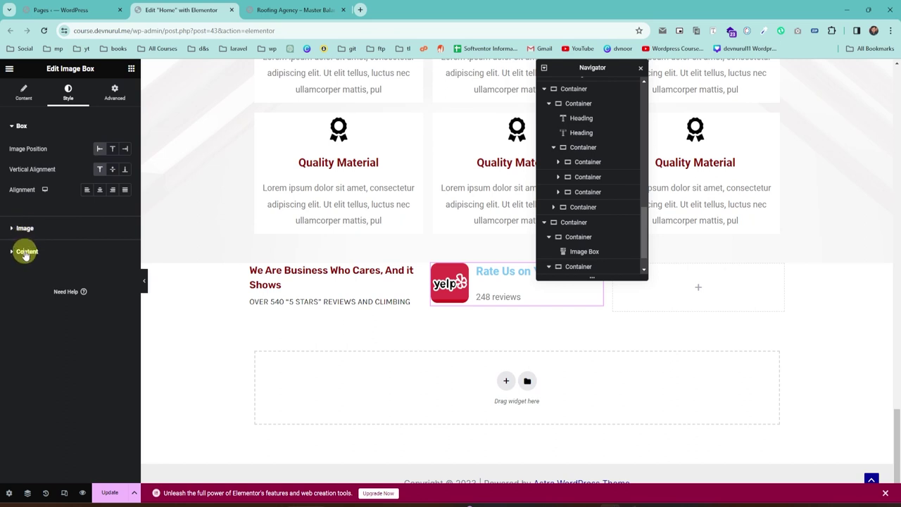
pyautogui.click(25, 252)
pyautogui.click(112, 246)
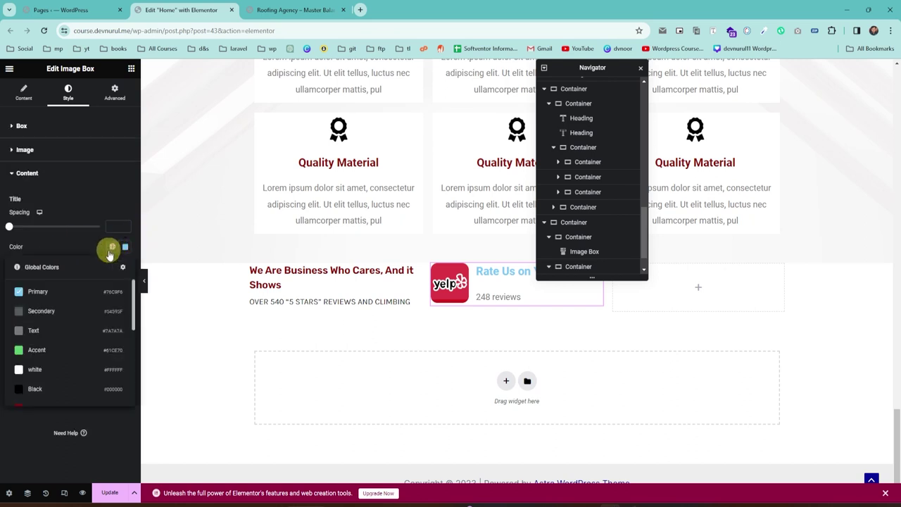
pyautogui.click(37, 389)
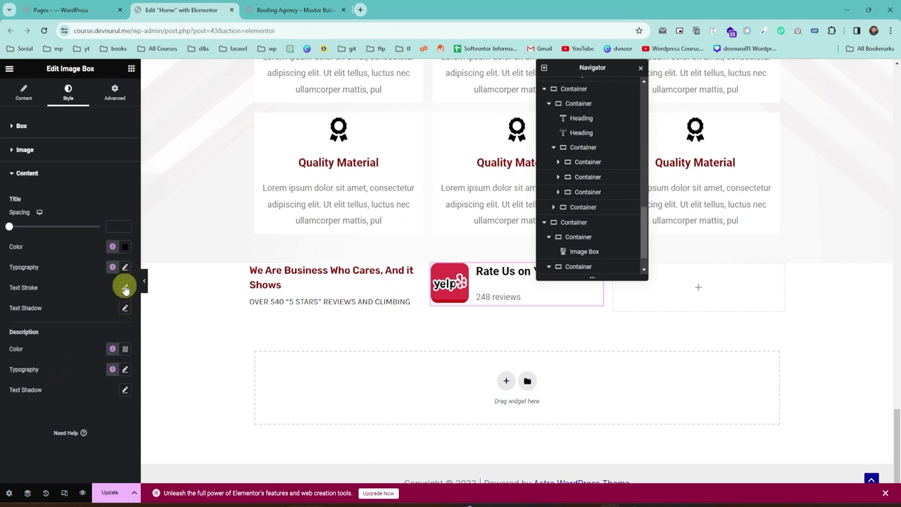
pyautogui.click(111, 350)
pyautogui.click(36, 322)
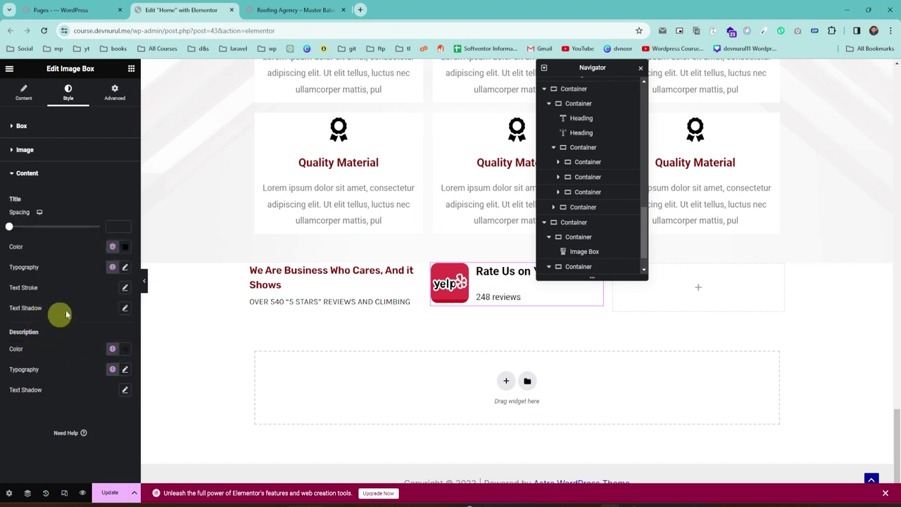
# Set the second Image Box's description typography to line height 0 and size 17 px.
pyautogui.click(123, 371)
pyautogui.scroll(-2, 77, 366)
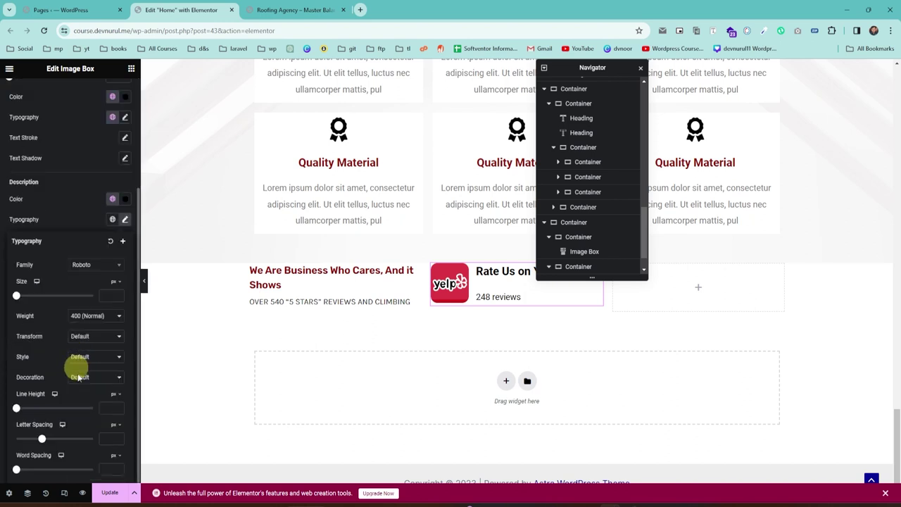
pyautogui.click(106, 408)
pyautogui.write('0')
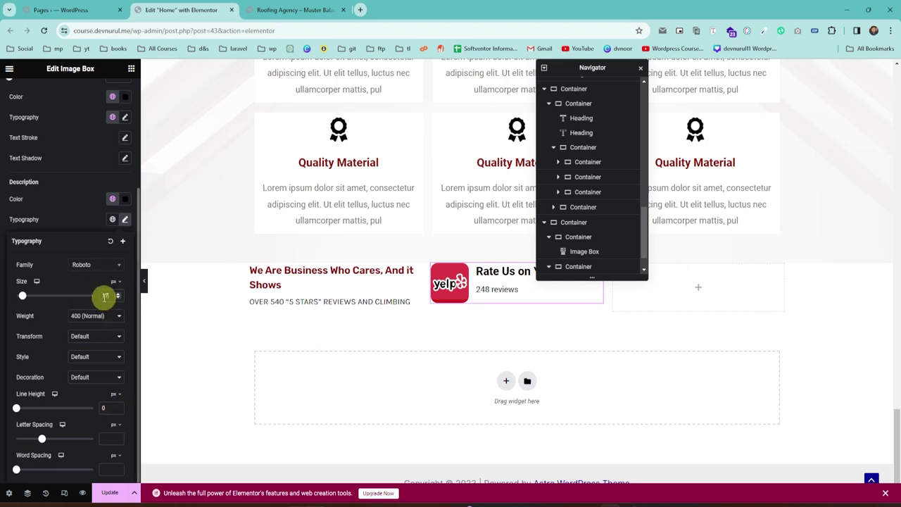
pyautogui.click(104, 297)
pyautogui.write('17')
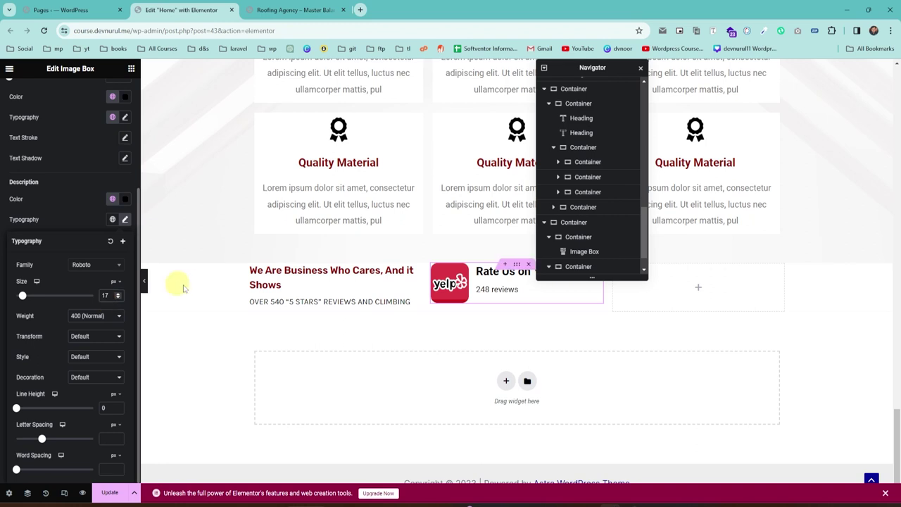
# Set the second Image Box's title font to Rubik and adjust its size.
pyautogui.click(492, 278)
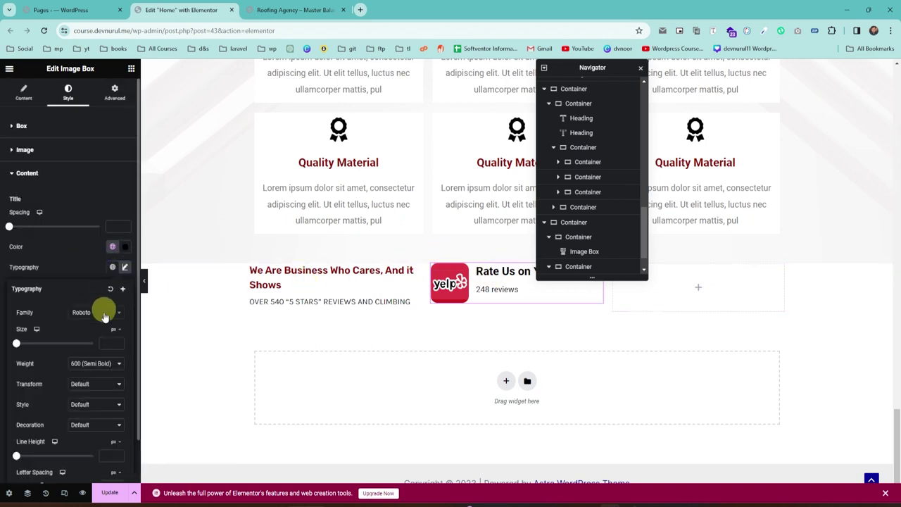
pyautogui.click(100, 313)
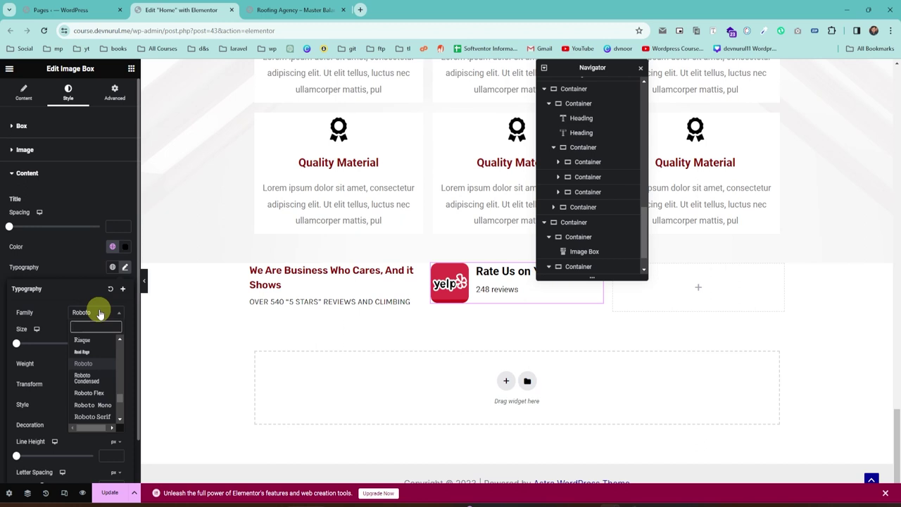
pyautogui.write('ru')
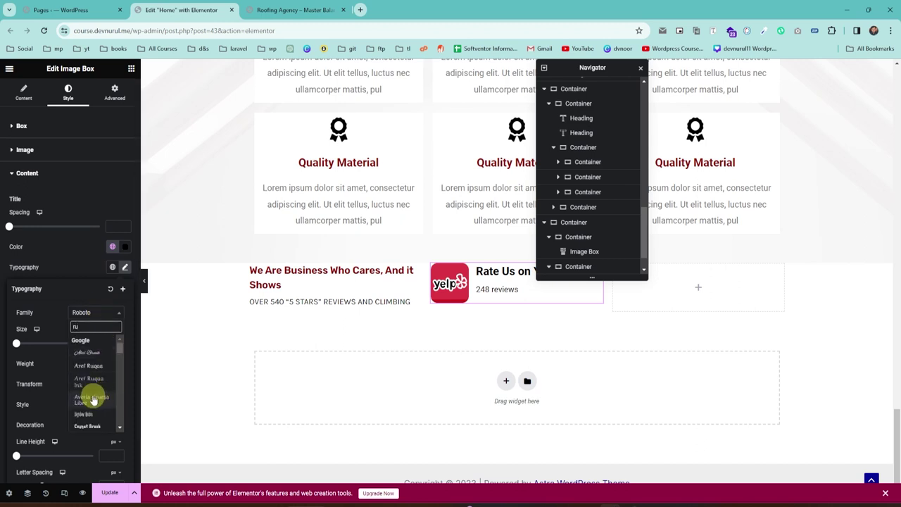
pyautogui.scroll(-2, 96, 397)
pyautogui.write('b')
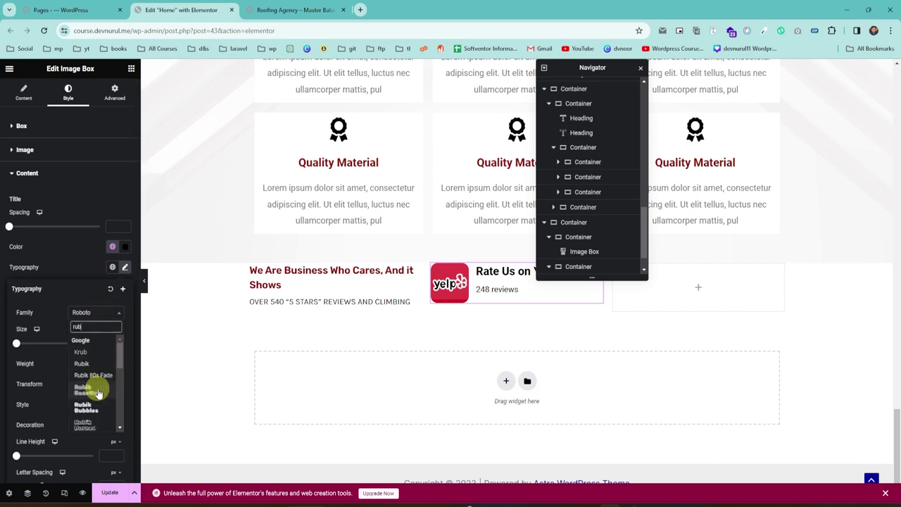
pyautogui.click(83, 363)
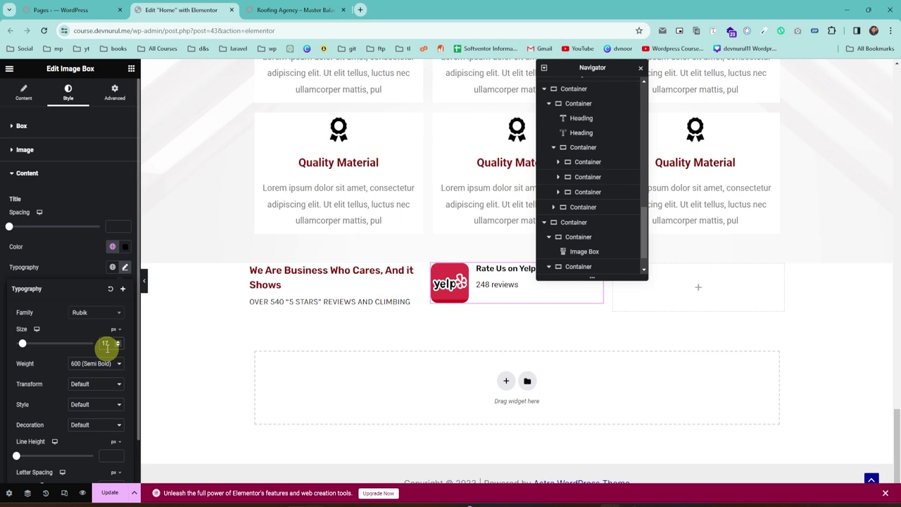
pyautogui.click(107, 343)
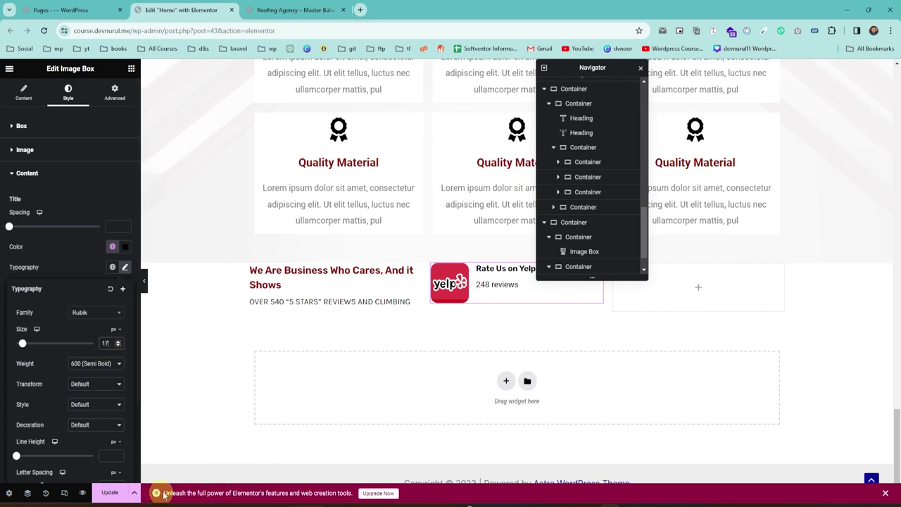
pyautogui.click(158, 419)
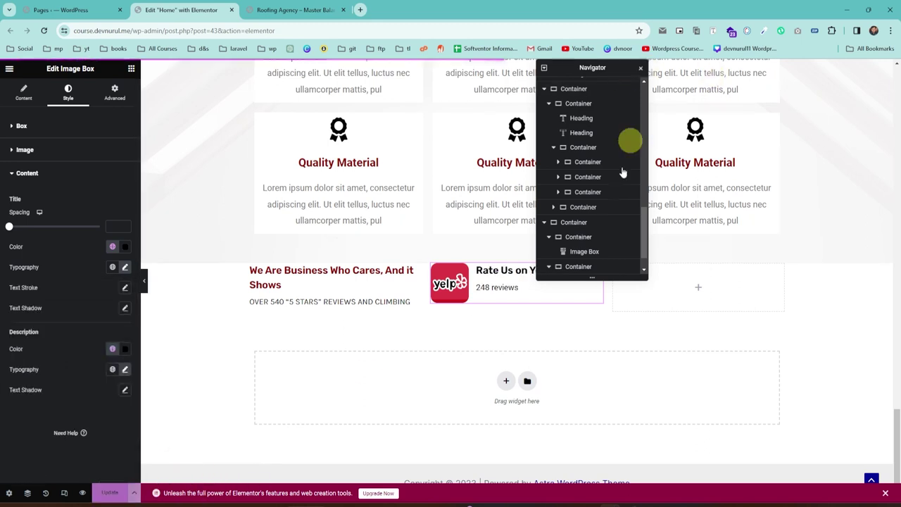
# Duplicate the Yelp column as the reviews strip's third column and delete the leftover empty container.
pyautogui.scroll(-1, 609, 183)
pyautogui.rightClick(684, 282)
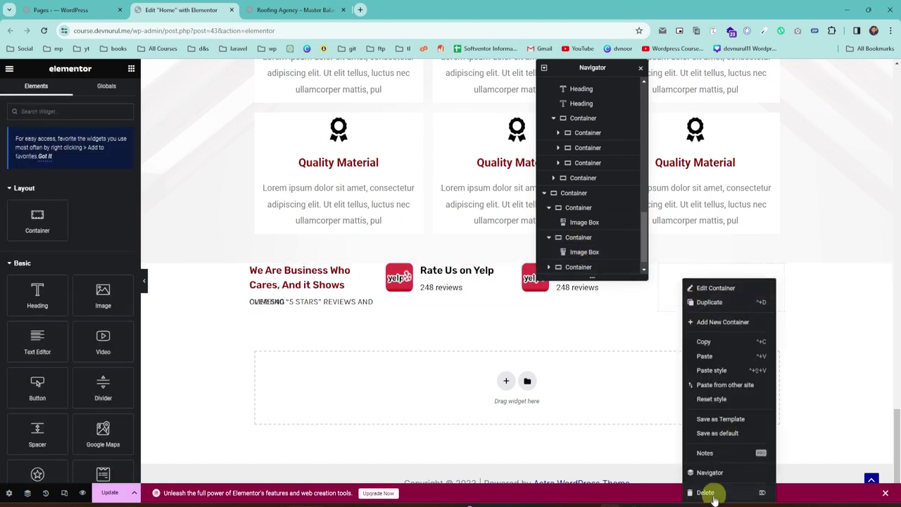
pyautogui.hotkey('ctrl', 'v')
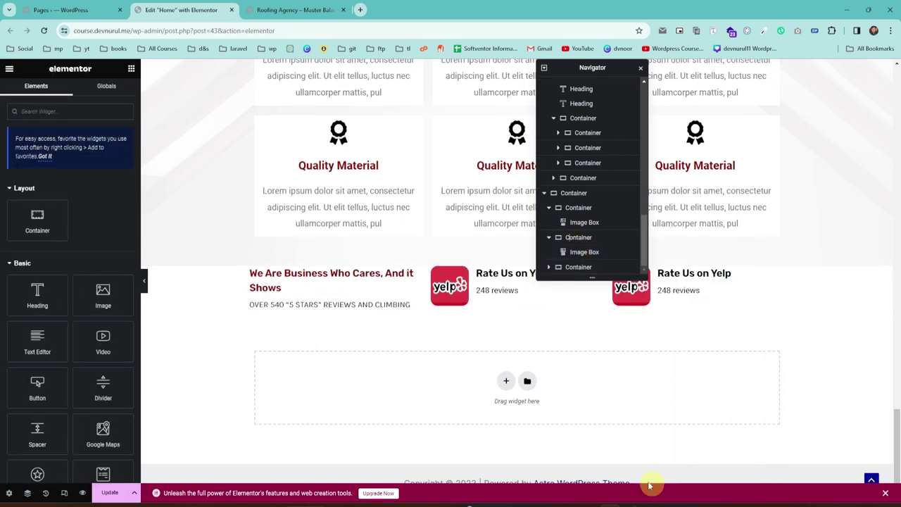
pyautogui.click(641, 70)
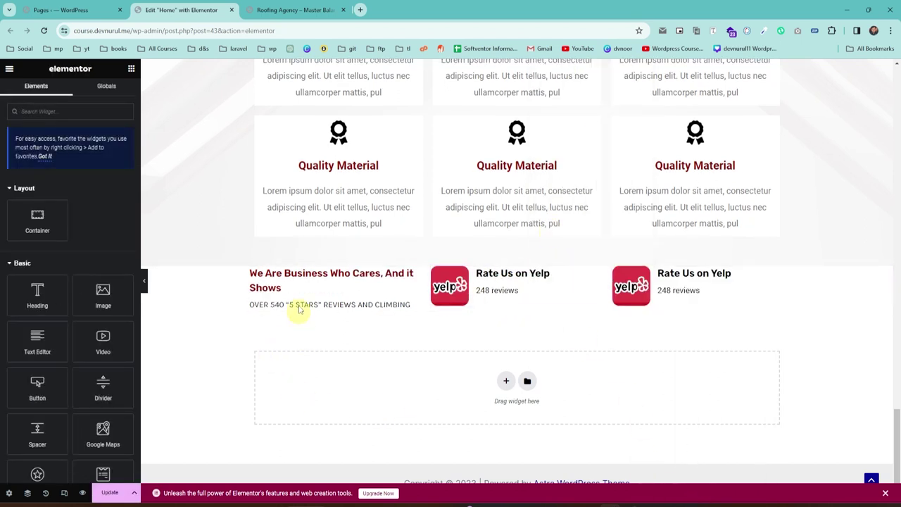
# Examine the testimonials section below the reviews strip on the reference site and return to the Home page editor.
pyautogui.click(309, 10)
pyautogui.scroll(-3, 385, 335)
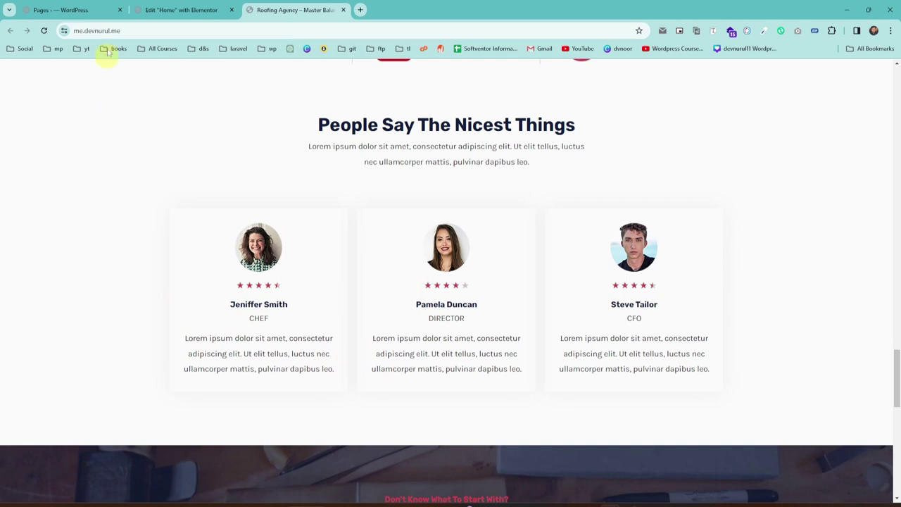
pyautogui.click(168, 9)
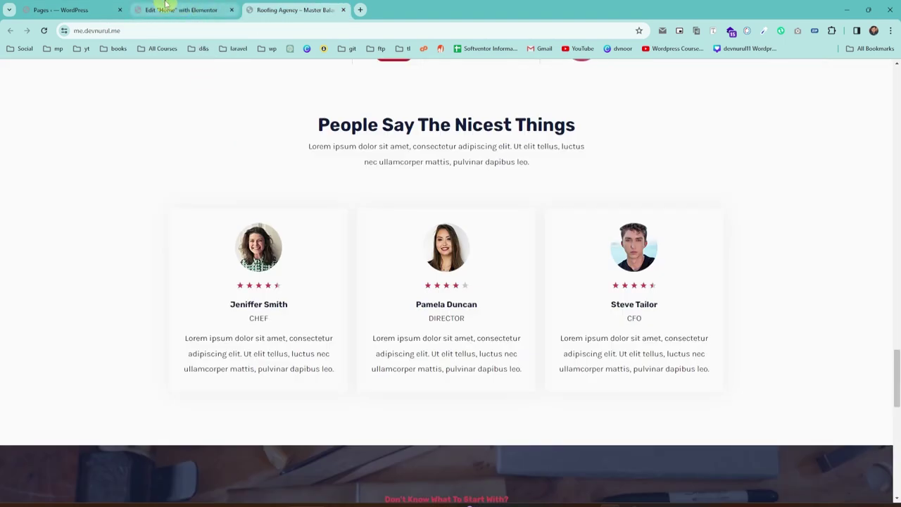
pyautogui.click(166, 8)
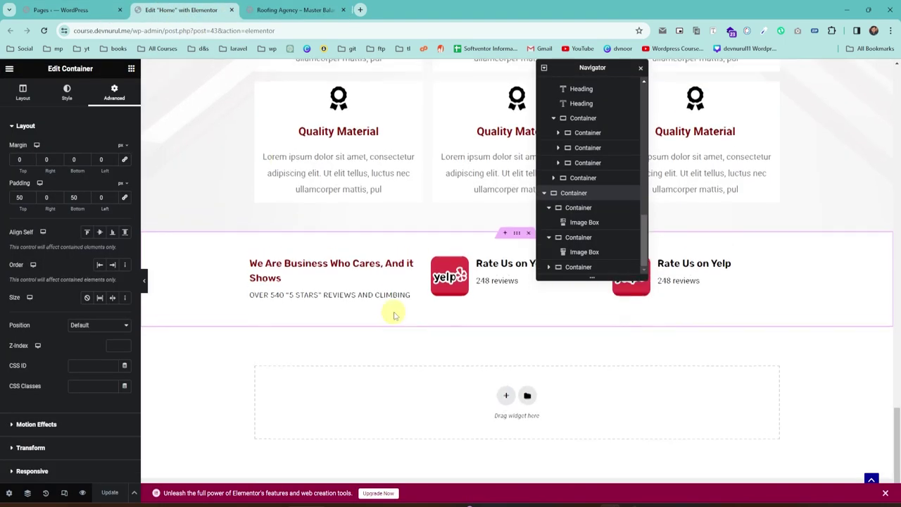
# Add a single-column container below the reviews strip and nest another Container inside it.
pyautogui.scroll(4, 391, 311)
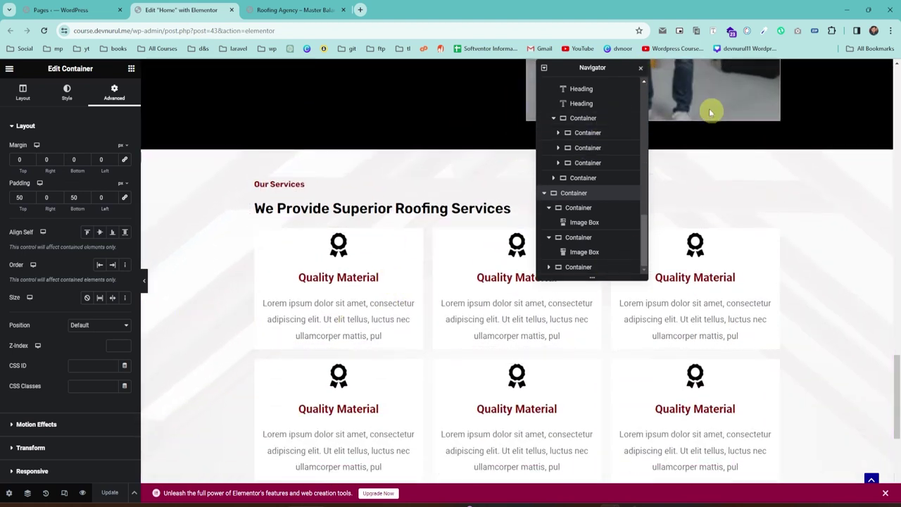
pyautogui.click(640, 68)
pyautogui.scroll(-4, 493, 317)
pyautogui.scroll(-1, 479, 366)
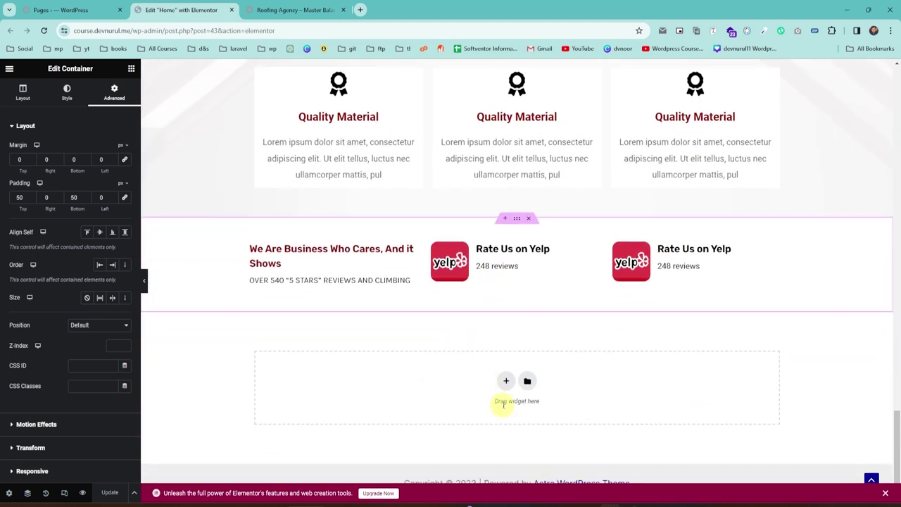
pyautogui.click(507, 382)
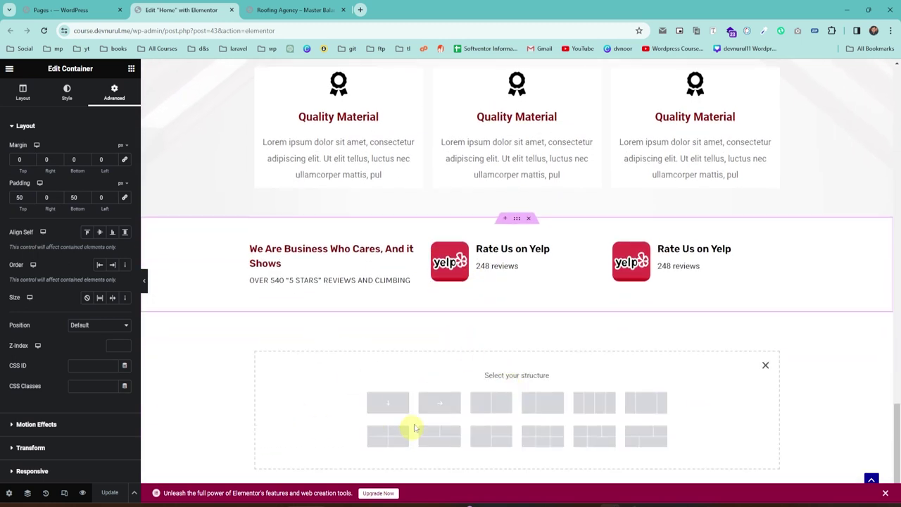
pyautogui.click(380, 407)
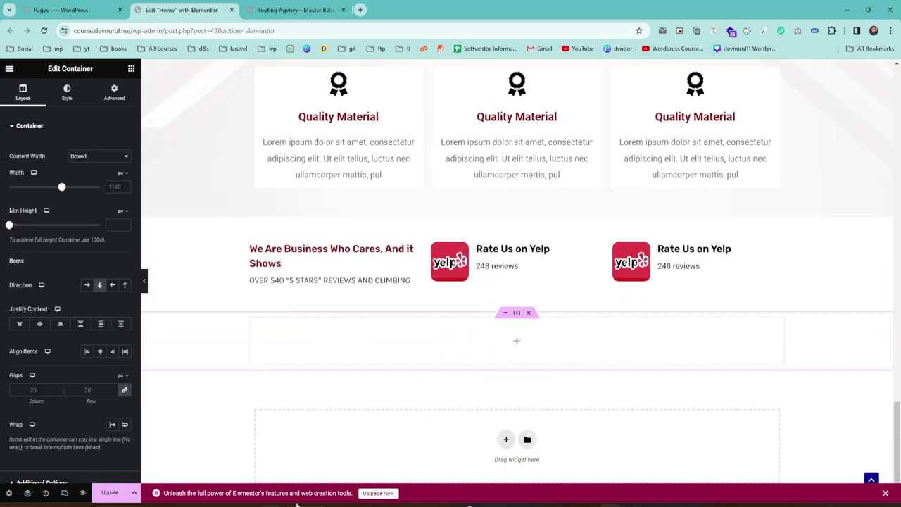
pyautogui.click(131, 68)
pyautogui.moveTo(55, 225); pyautogui.dragTo(483, 334)
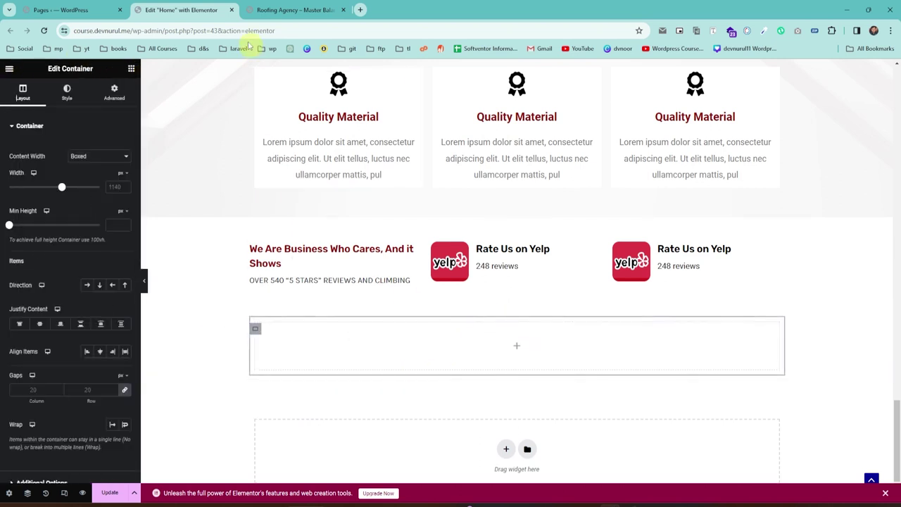
# Copy the lower row of Quality Material cards using the Navigator and paste it into the empty container below the reviews strip.
pyautogui.click(131, 68)
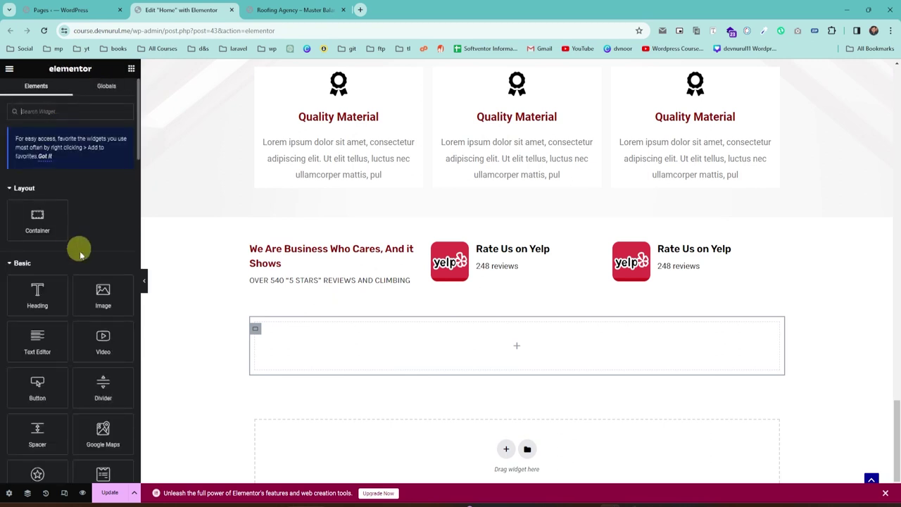
pyautogui.scroll(2, 522, 258)
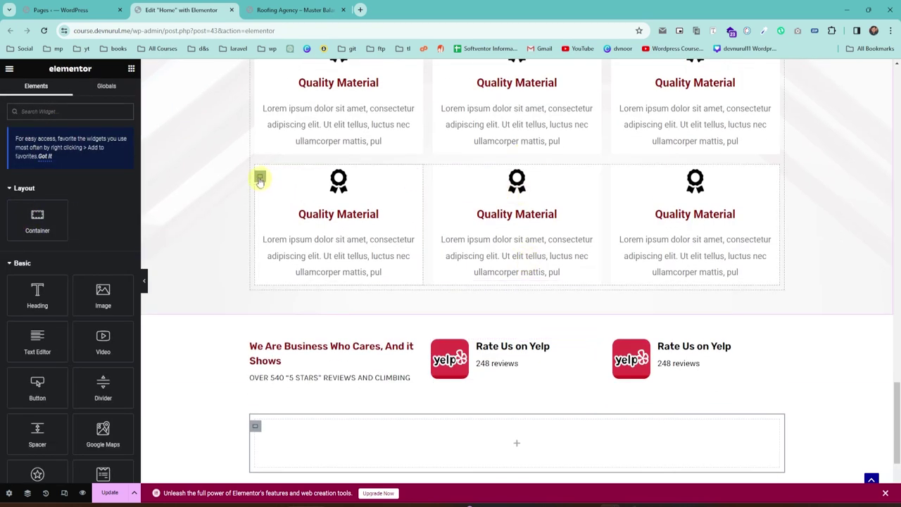
pyautogui.click(26, 496)
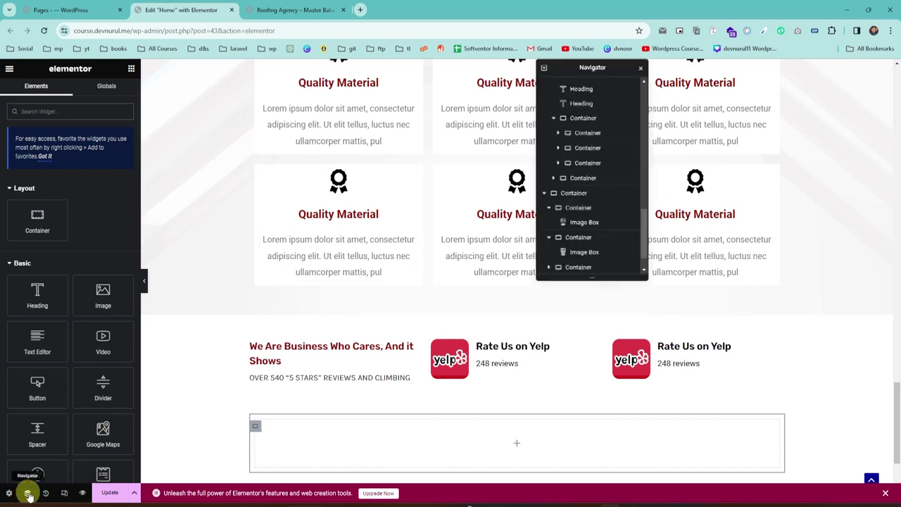
pyautogui.click(564, 196)
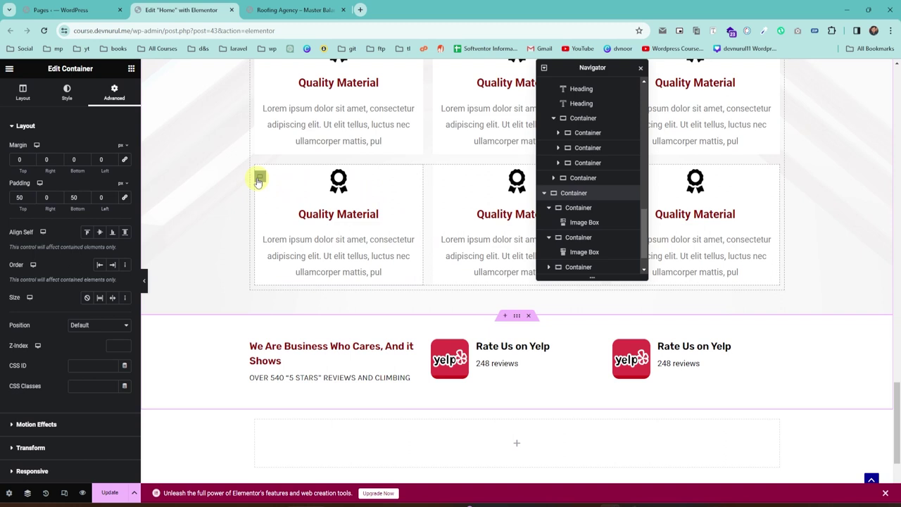
pyautogui.click(259, 181)
pyautogui.click(577, 178)
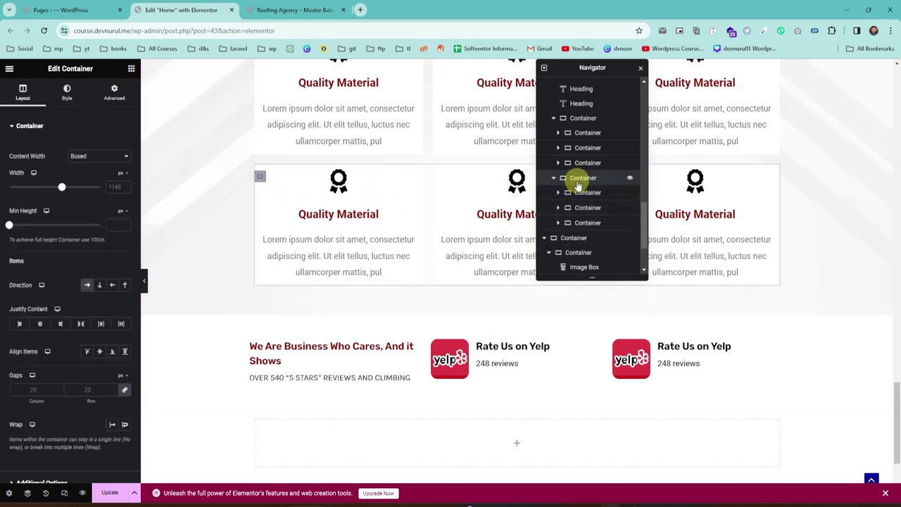
pyautogui.rightClick(577, 180)
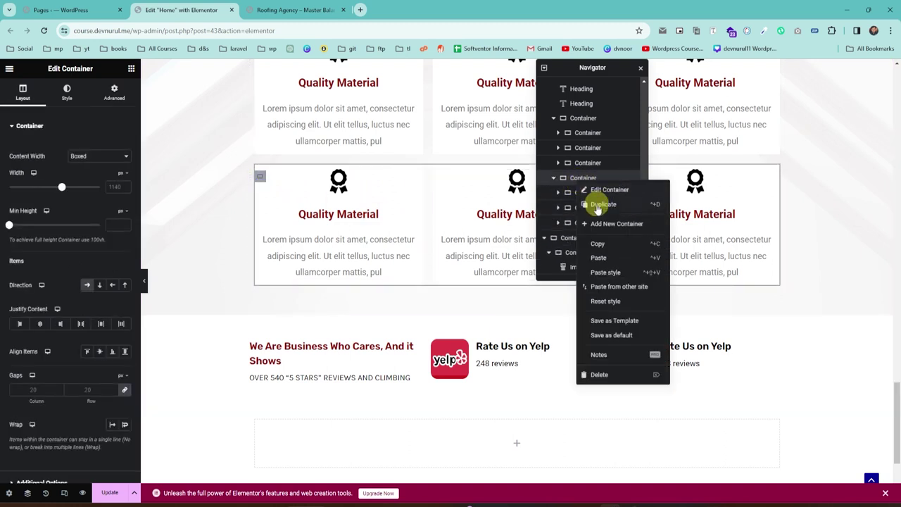
pyautogui.click(594, 245)
pyautogui.scroll(-2, 446, 366)
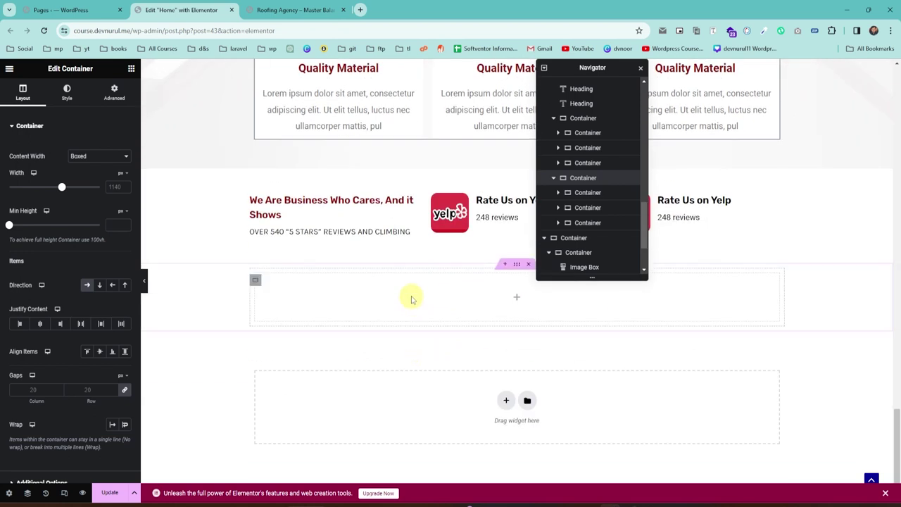
pyautogui.rightClick(411, 296)
pyautogui.click(432, 356)
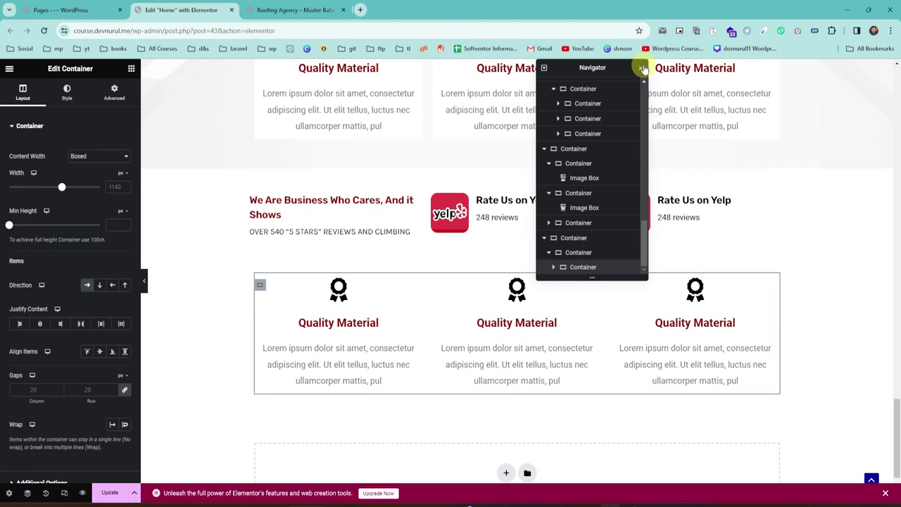
pyautogui.click(641, 68)
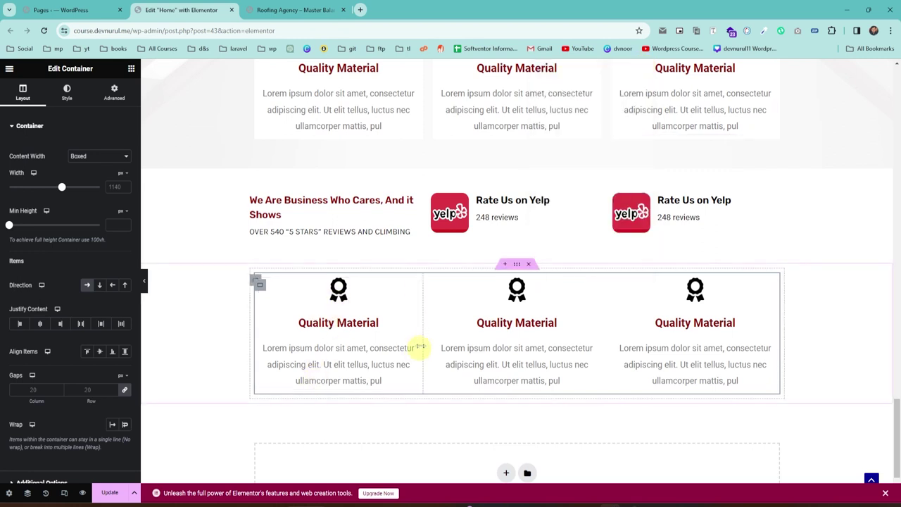
# Replace the first pasted card's Icon Box with an Image widget showing the young man's round portrait from the media library.
pyautogui.rightClick(336, 292)
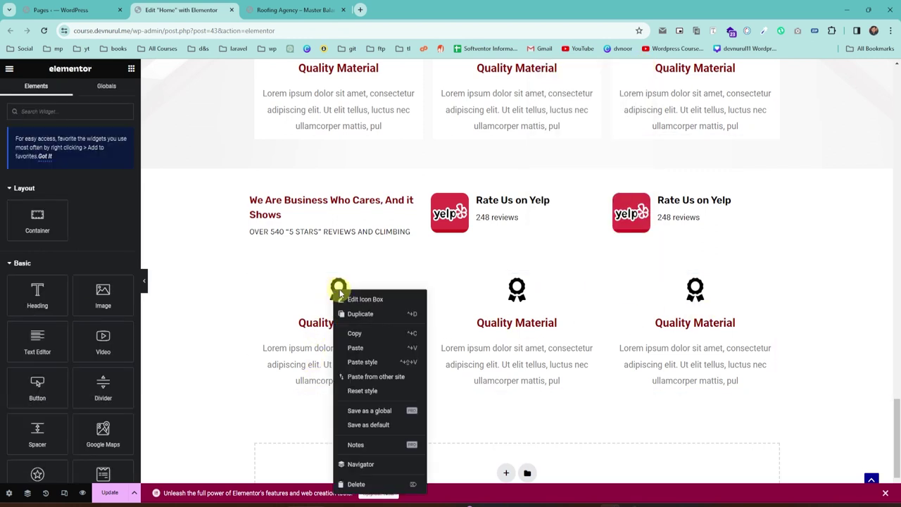
pyautogui.click(355, 486)
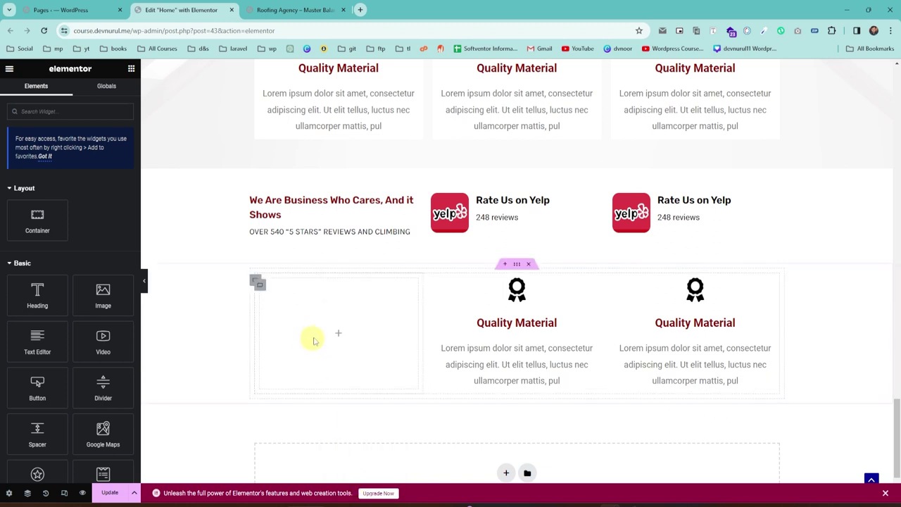
pyautogui.moveTo(104, 309); pyautogui.dragTo(334, 325)
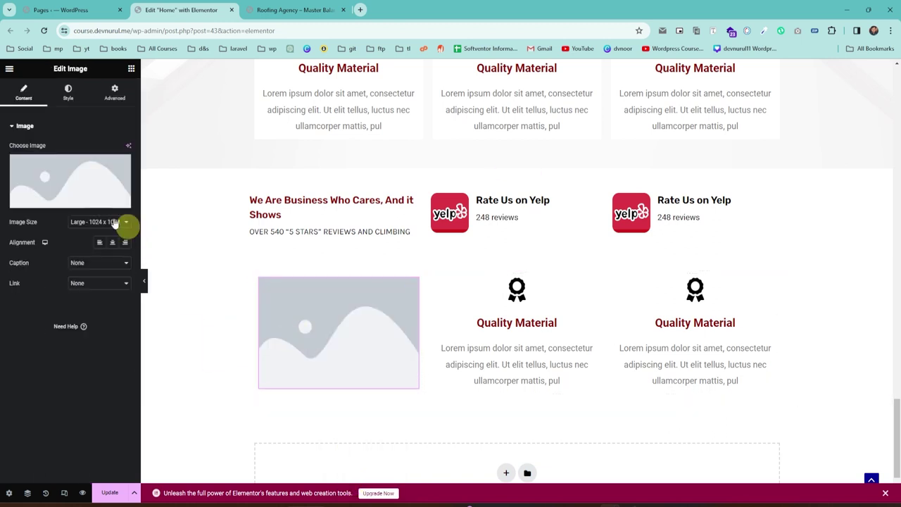
pyautogui.click(71, 179)
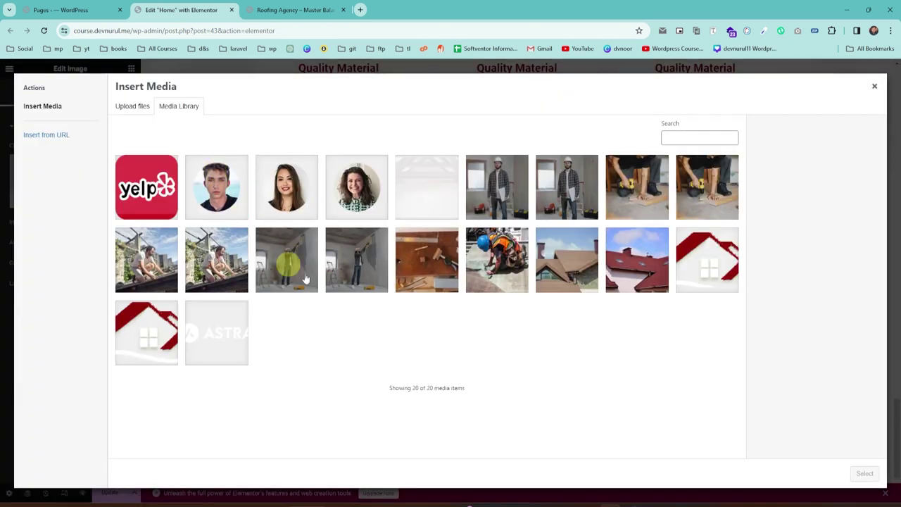
pyautogui.click(218, 180)
pyautogui.click(864, 475)
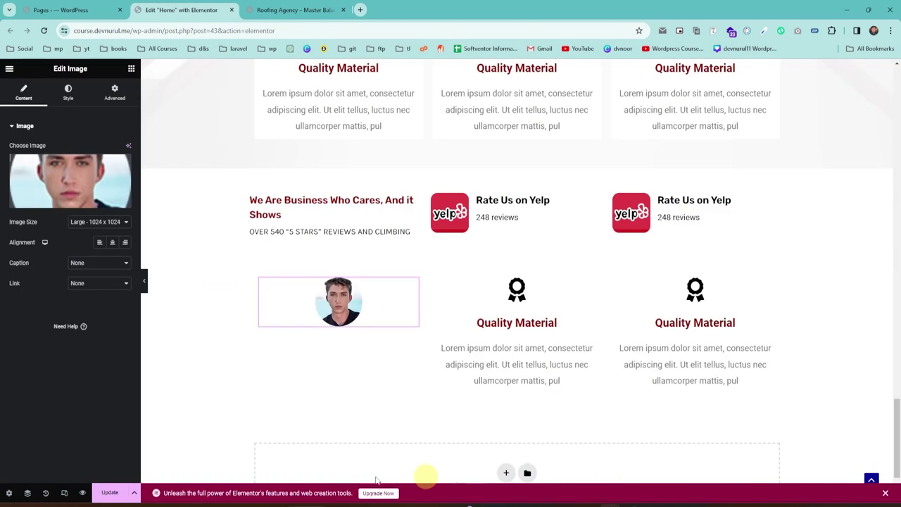
# Following the reference testimonials, add a Rating widget below the portrait, set its rating to 4.5 and center it.
pyautogui.click(285, 10)
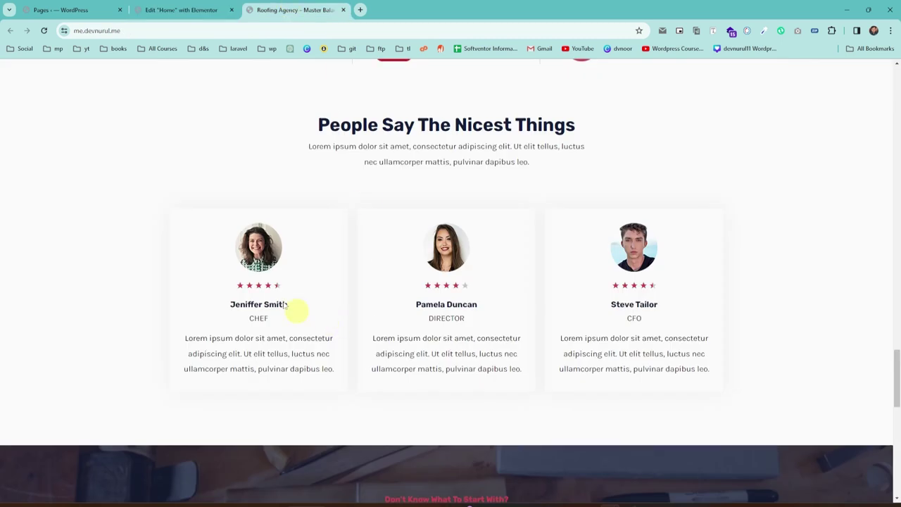
pyautogui.click(197, 10)
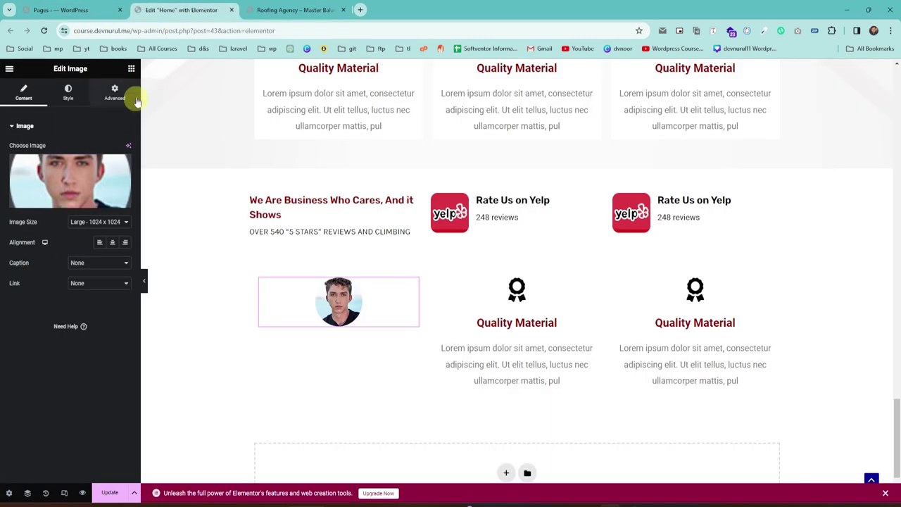
pyautogui.click(132, 68)
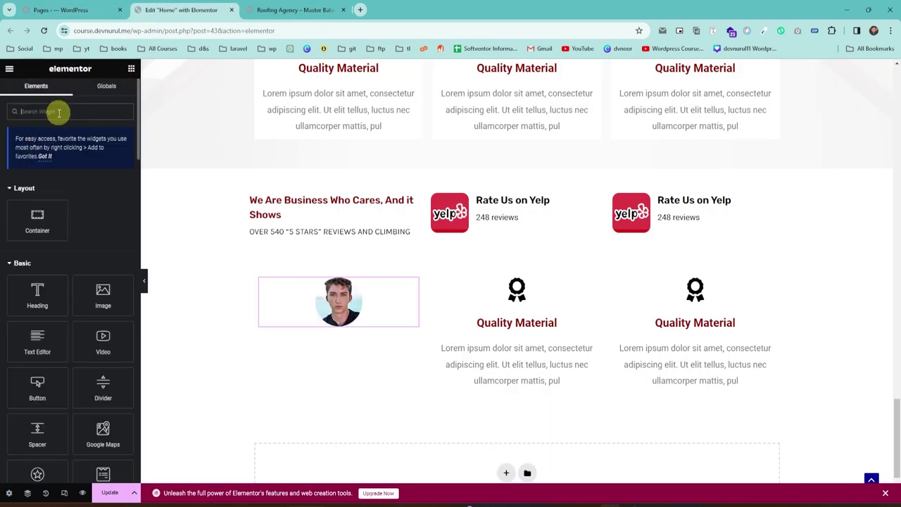
pyautogui.write('star')
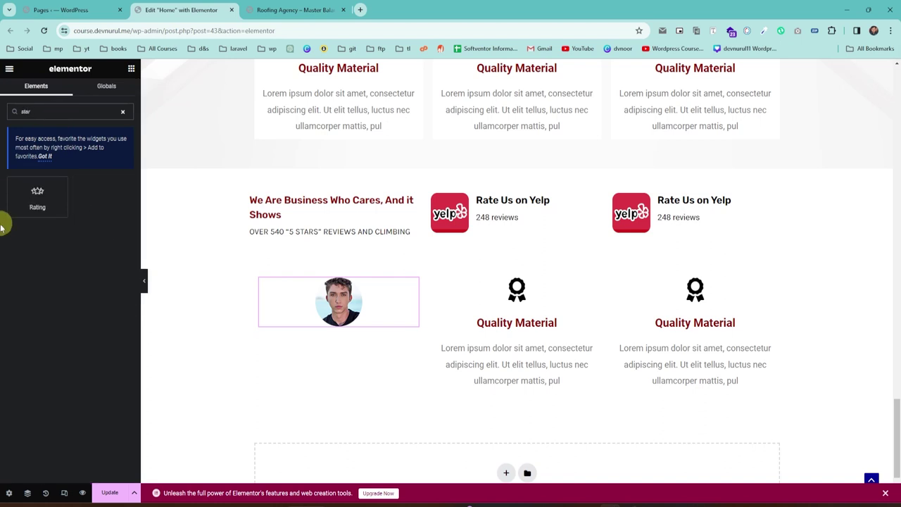
pyautogui.moveTo(37, 197); pyautogui.dragTo(343, 315)
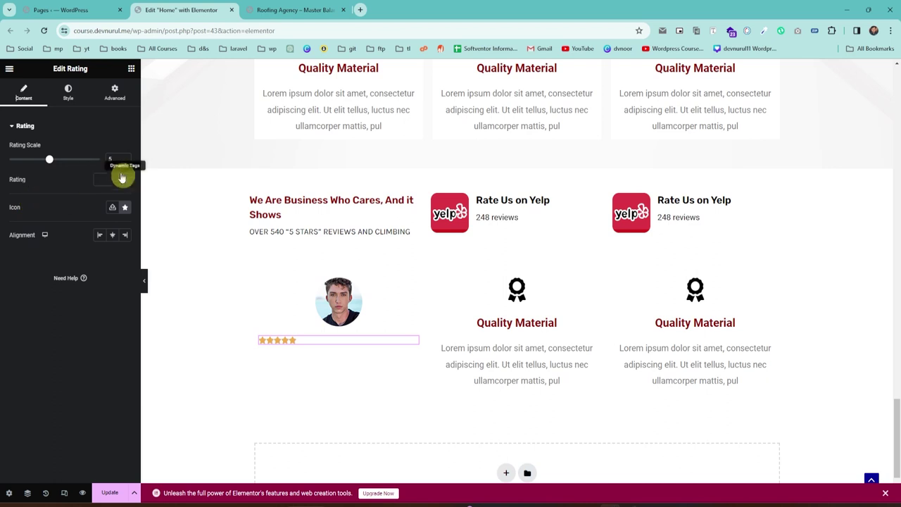
pyautogui.click(101, 179)
pyautogui.write('4.3')
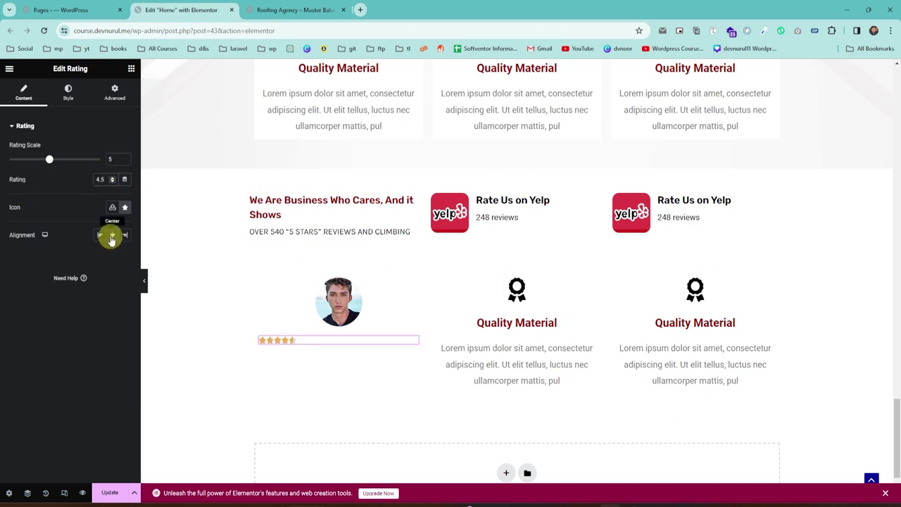
# Add a centered Heading below the stars with the first reviewer's name copied from the reference site.
pyautogui.hotkey('ctrl', 'Tab')
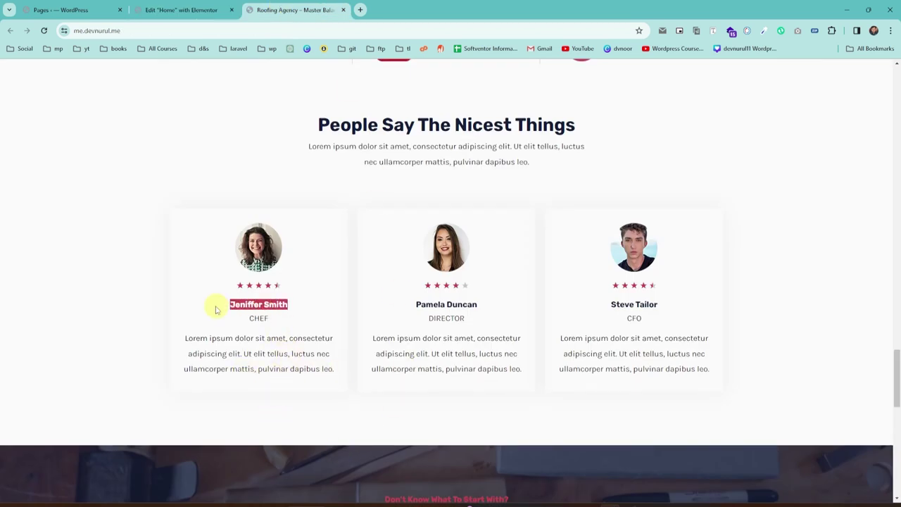
pyautogui.hotkey('ctrl', 'shift', 'Tab')
pyautogui.click(130, 68)
pyautogui.click(36, 292)
pyautogui.moveTo(95, 158); pyautogui.dragTo(6, 167)
pyautogui.hotkey('ctrl', 'v')
pyautogui.click(68, 92)
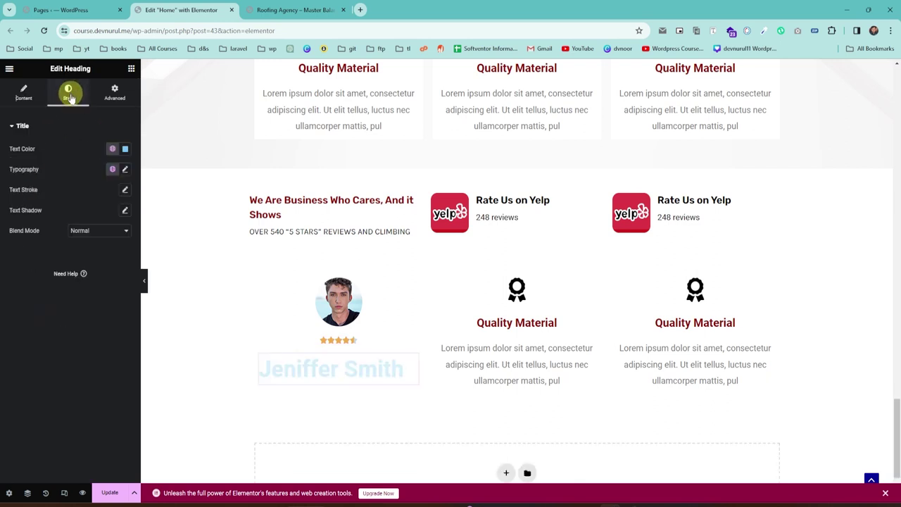
pyautogui.click(24, 95)
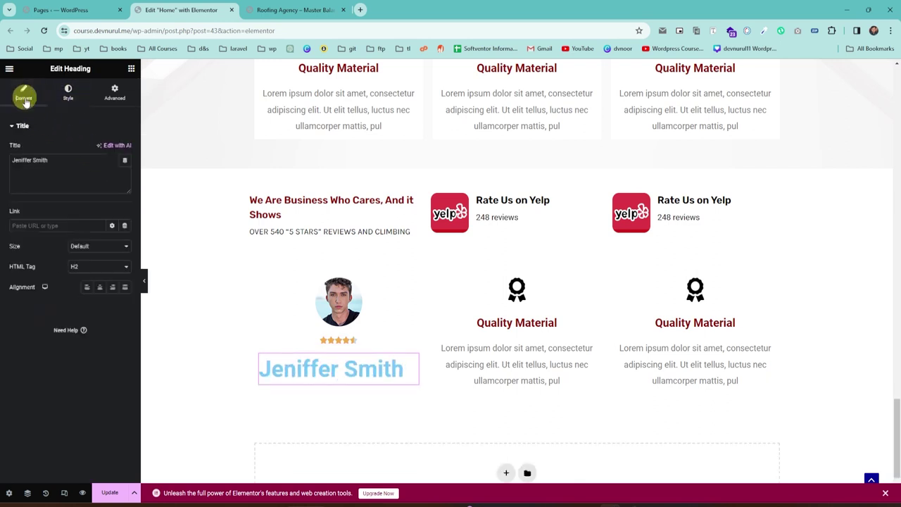
pyautogui.click(99, 285)
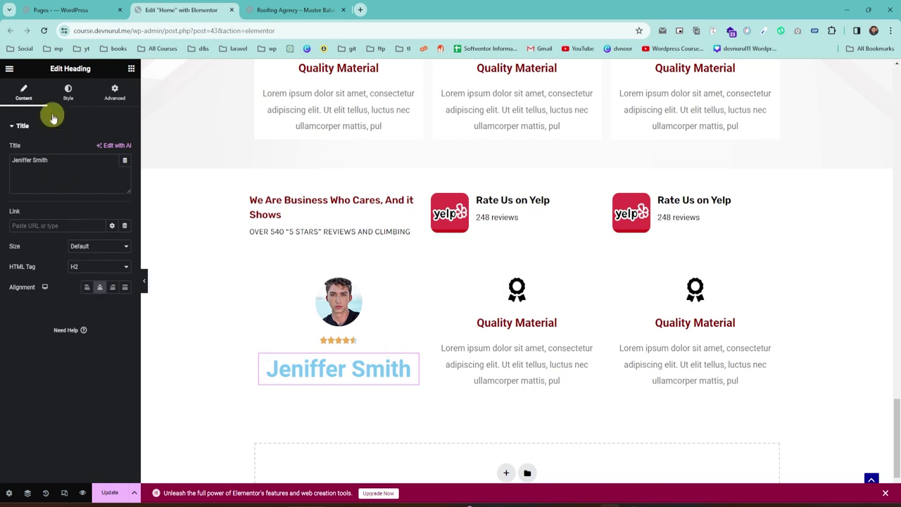
# Give the reviewer-name heading the dark red global color and set its typography to Rubik at 17 px.
pyautogui.click(67, 90)
pyautogui.click(112, 148)
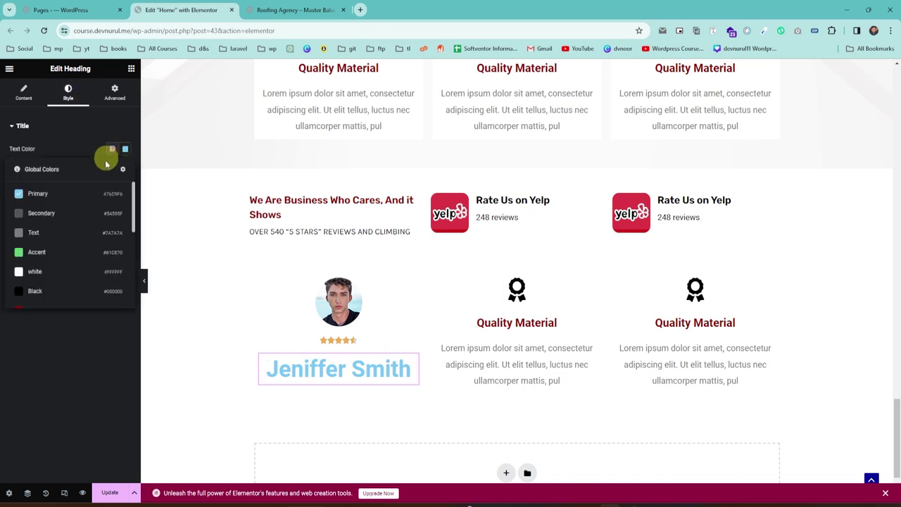
pyautogui.click(27, 304)
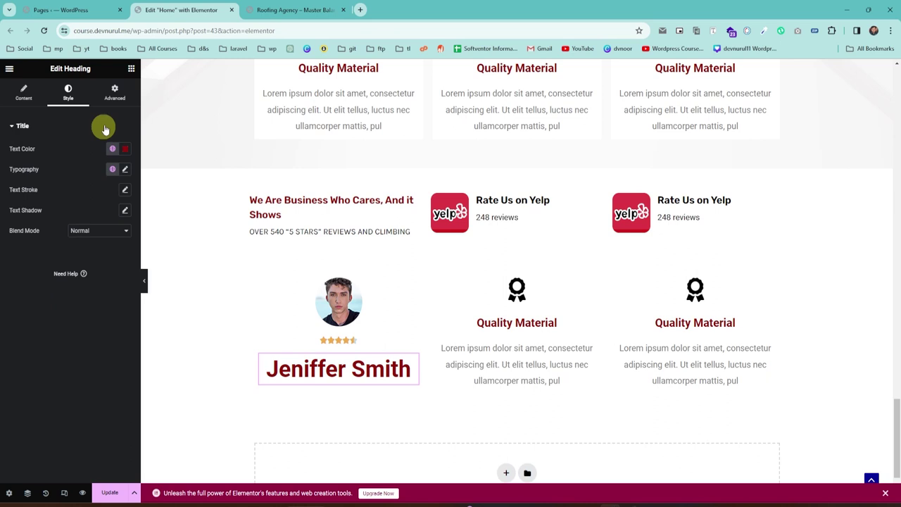
pyautogui.click(124, 169)
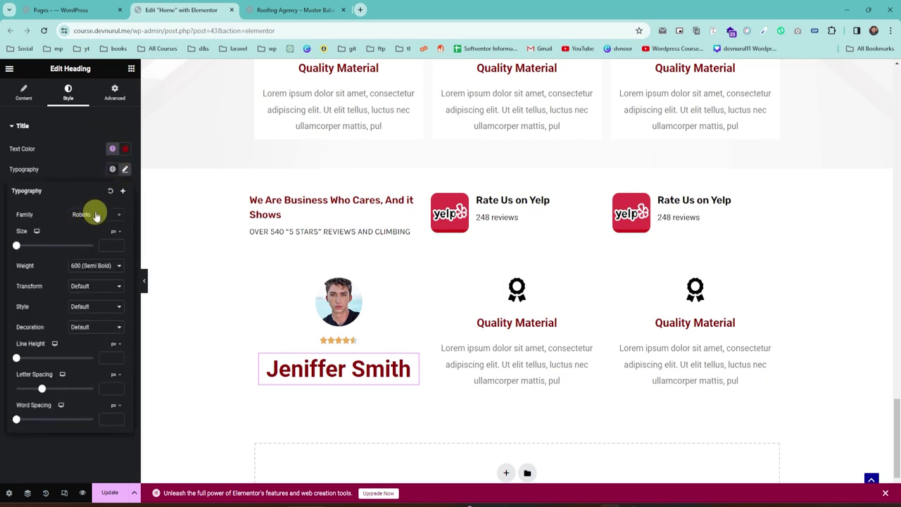
pyautogui.click(98, 215)
pyautogui.write('rubik')
pyautogui.click(83, 241)
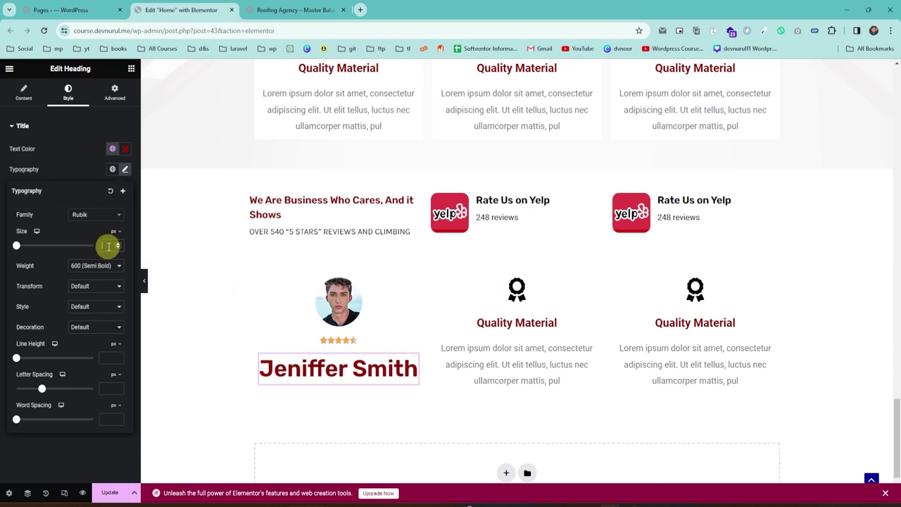
pyautogui.write('16')
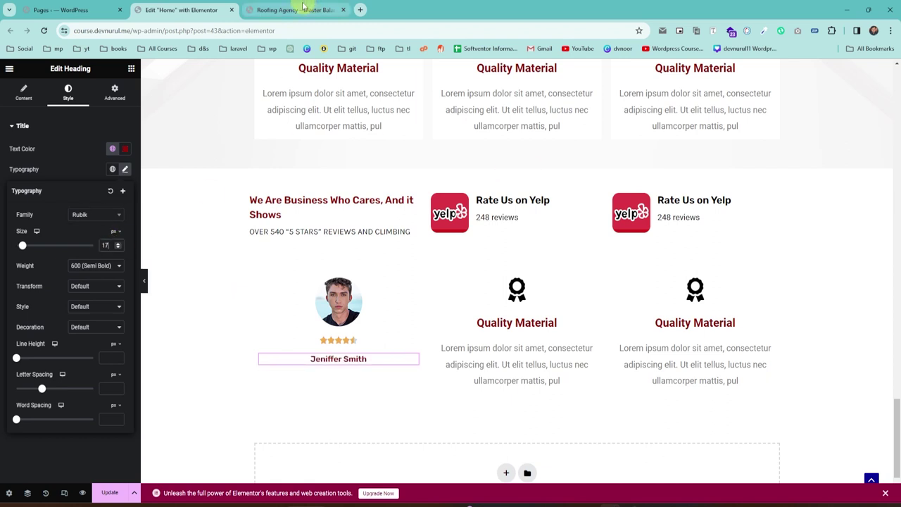
# Duplicate the reviewer-name heading, replace the copy's title with the reference job title CHEF, and open its style settings.
pyautogui.click(301, 10)
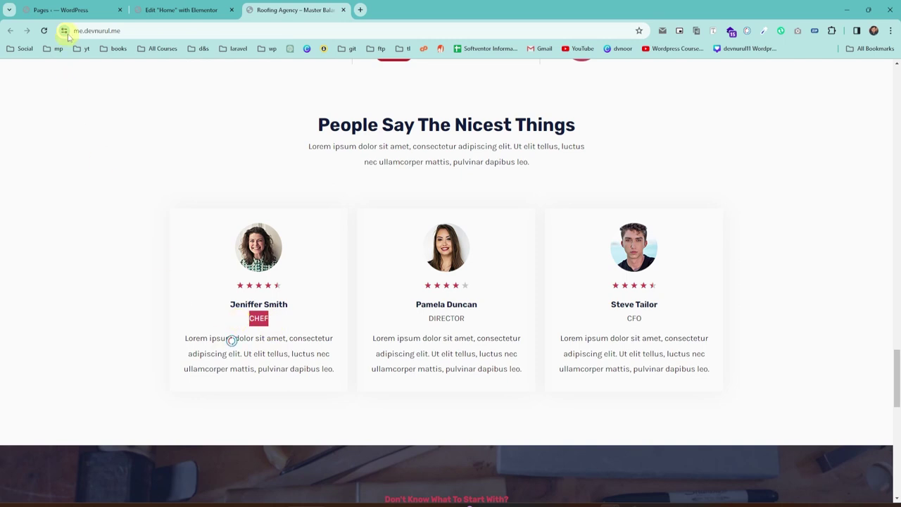
pyautogui.click(166, 10)
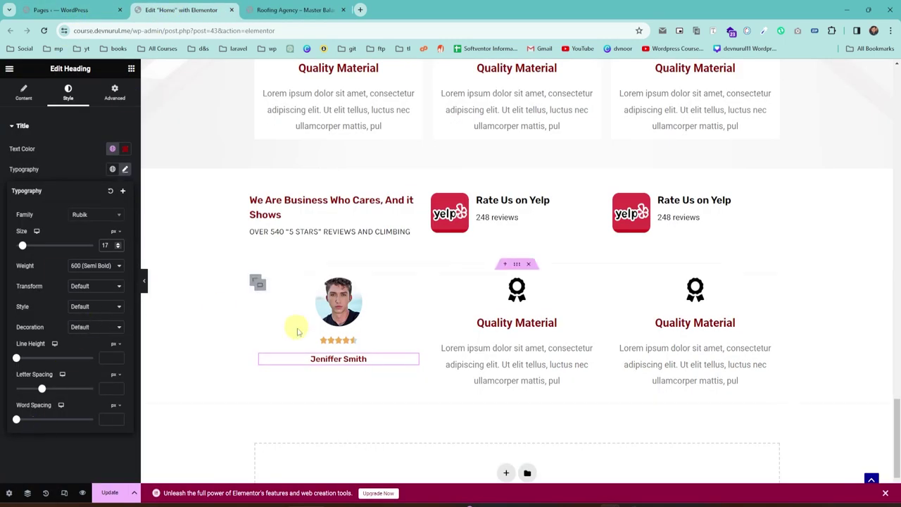
pyautogui.rightClick(377, 364)
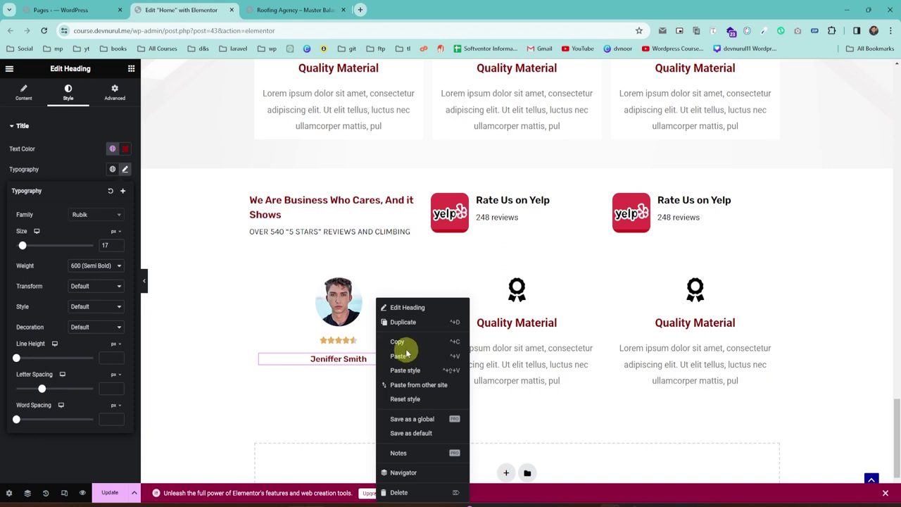
pyautogui.click(403, 322)
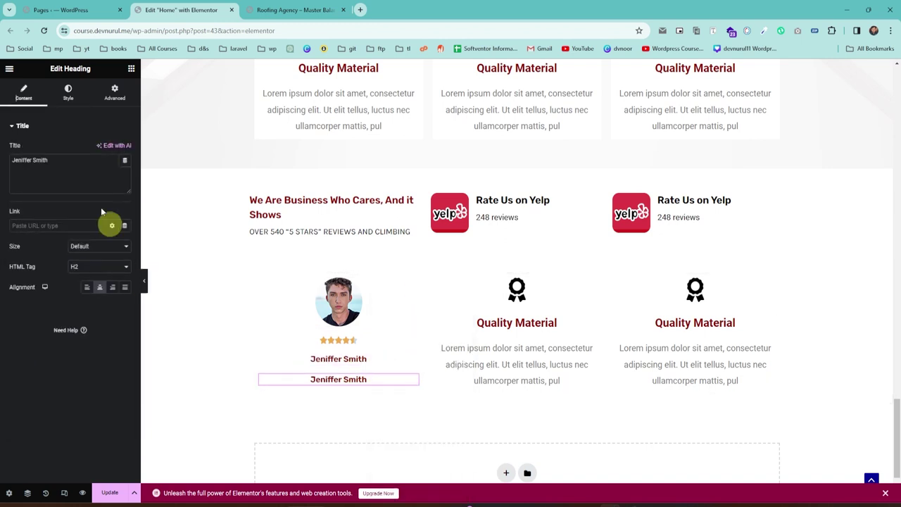
pyautogui.moveTo(77, 167); pyautogui.dragTo(5, 165)
pyautogui.write('CHEF')
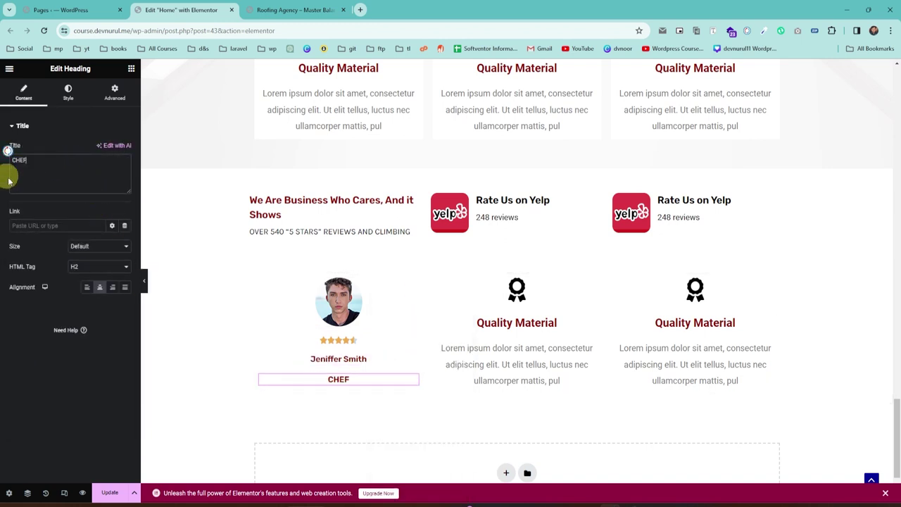
pyautogui.click(69, 98)
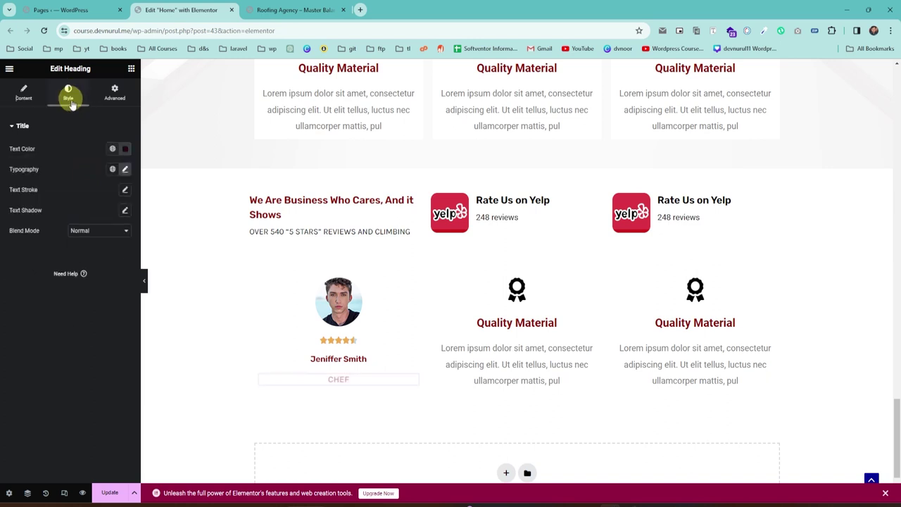
# Give the CHEF job-title heading the black global text color.
pyautogui.click(113, 150)
pyautogui.click(29, 290)
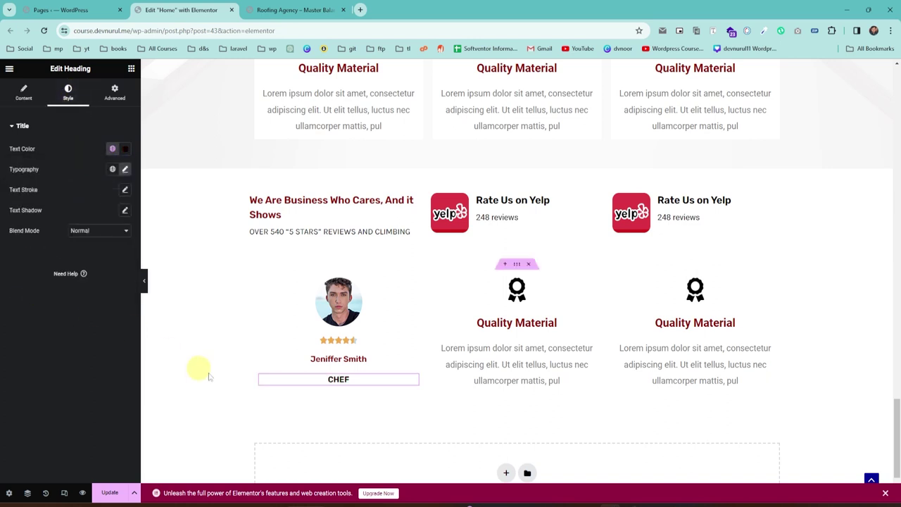
# Add a Text Editor below the CHEF heading, using the lorem ipsum testimonial text copied from the reference site's first card.
pyautogui.click(280, 18)
pyautogui.moveTo(343, 363); pyautogui.dragTo(178, 345)
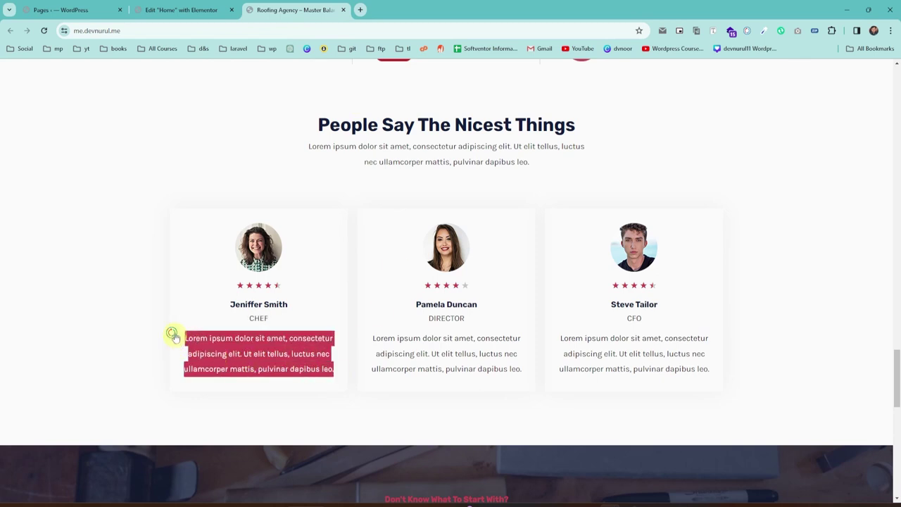
pyautogui.hotkey('ctrl', 'pageup')
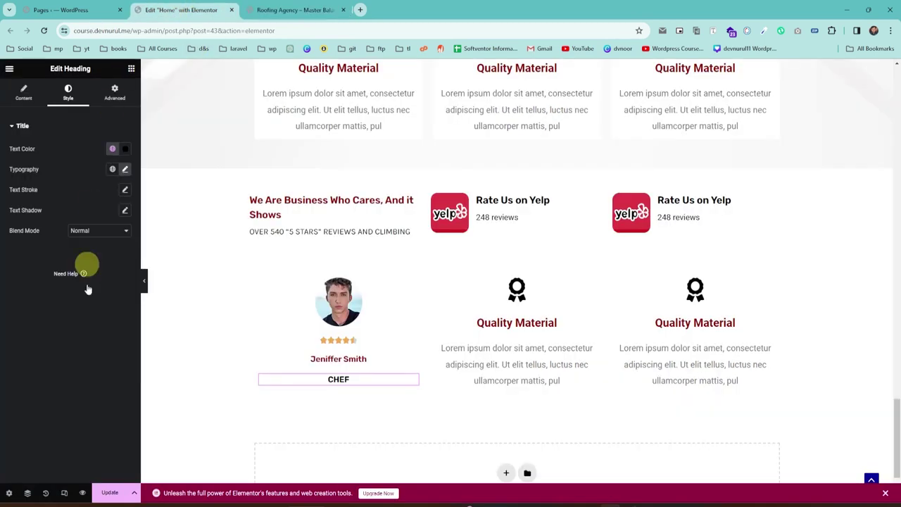
pyautogui.click(21, 90)
pyautogui.click(128, 74)
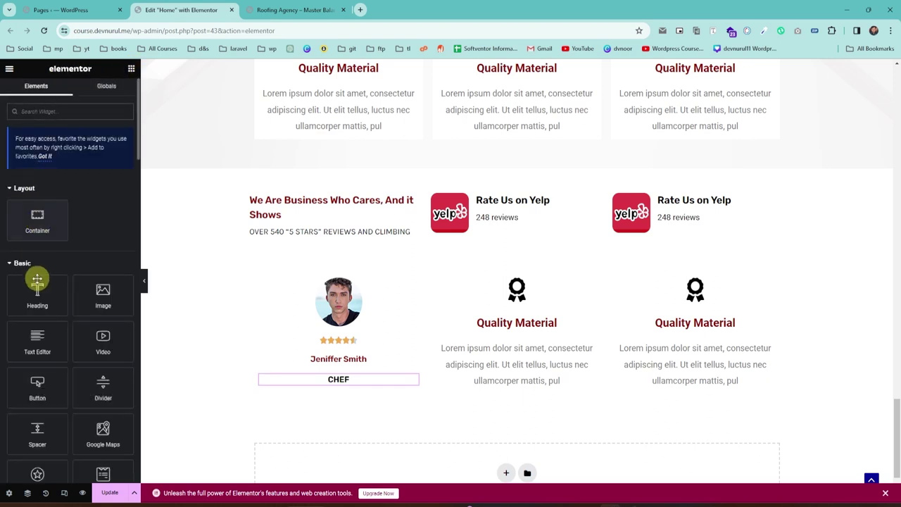
pyautogui.moveTo(36, 285); pyautogui.dragTo(338, 380)
pyautogui.moveTo(59, 275); pyautogui.dragTo(4, 184)
pyautogui.click(24, 224)
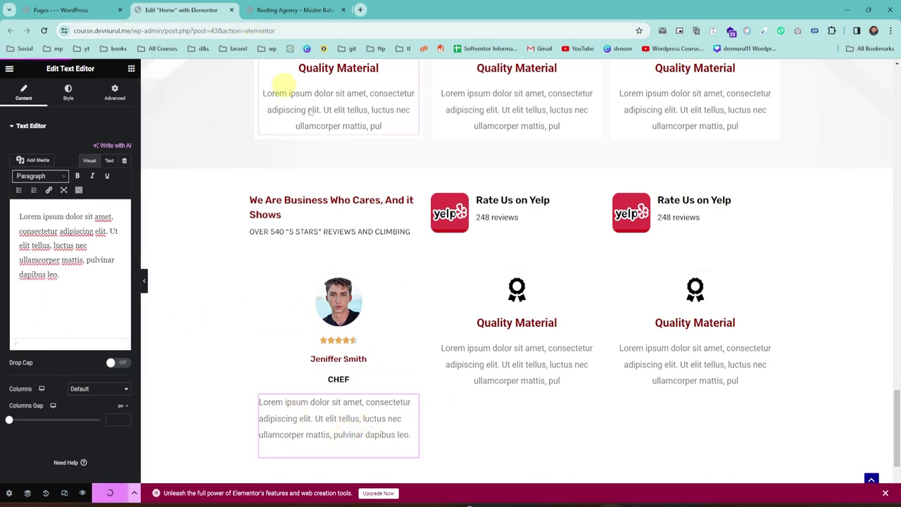
# Following the reference card, give the first testimonial card's container a box shadow with a blur of 84.
pyautogui.hotkey('ctrl', 'Tab')
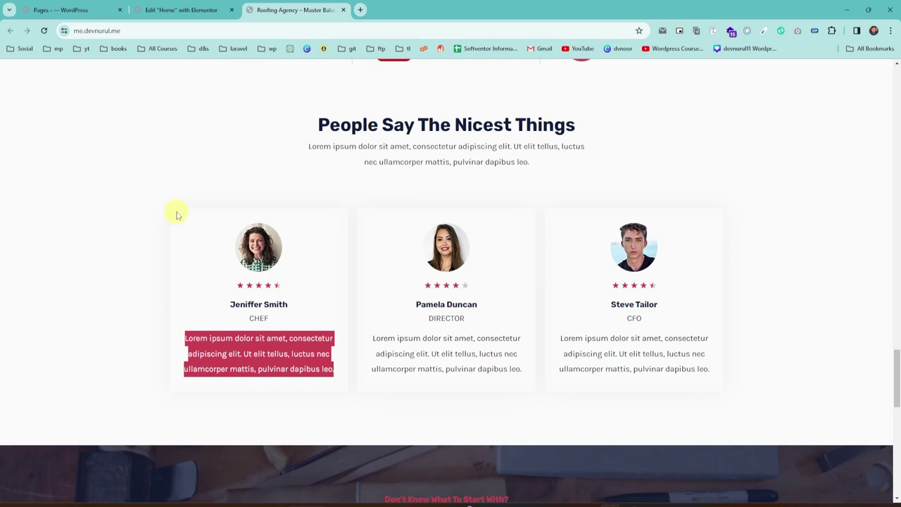
pyautogui.click(181, 10)
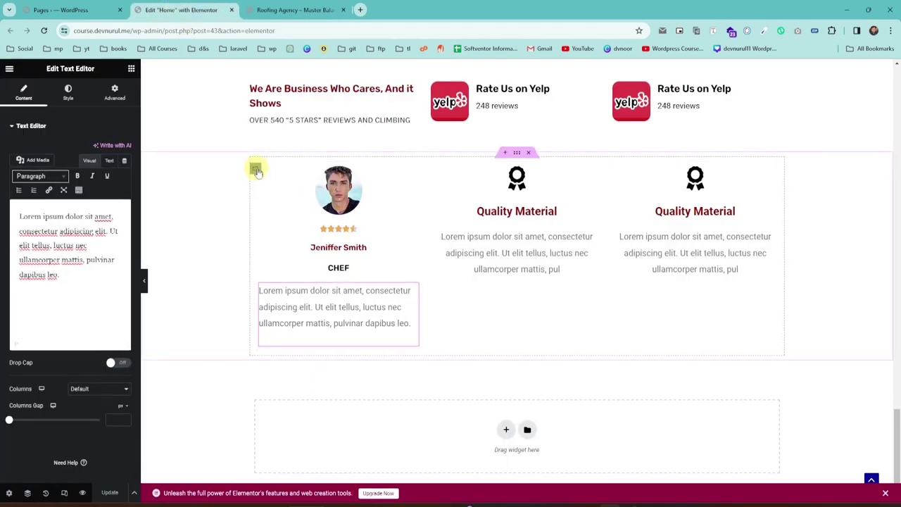
pyautogui.click(257, 171)
pyautogui.click(259, 175)
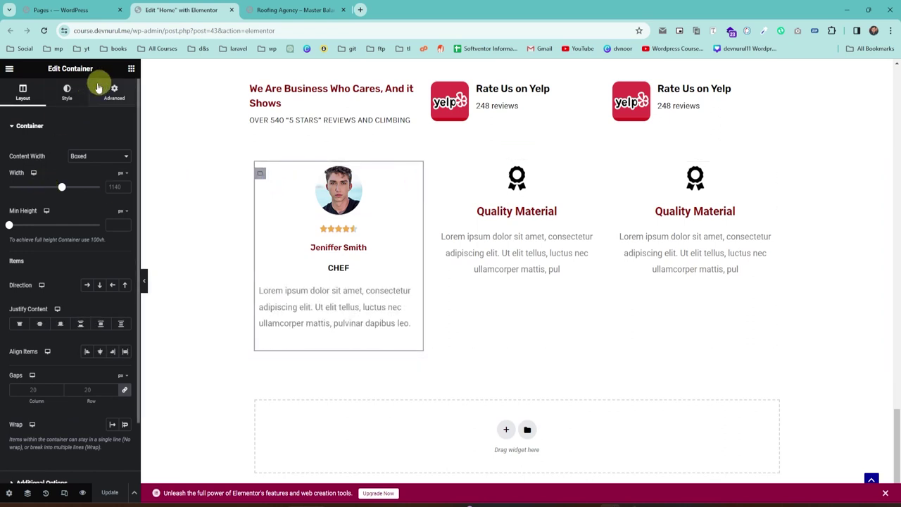
pyautogui.click(66, 97)
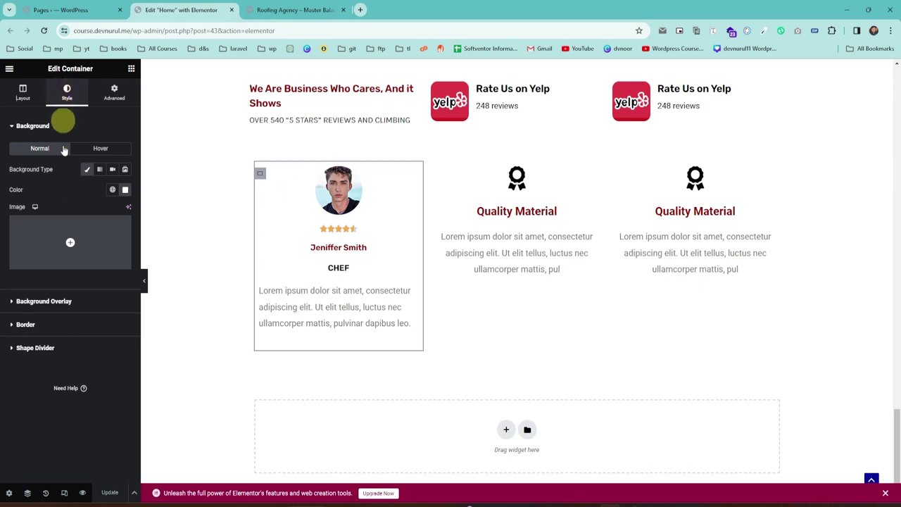
pyautogui.click(27, 325)
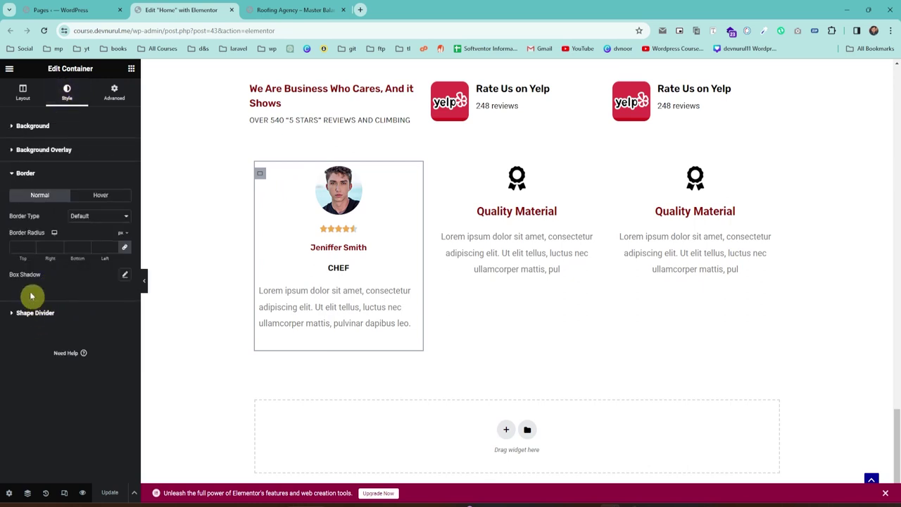
pyautogui.click(125, 275)
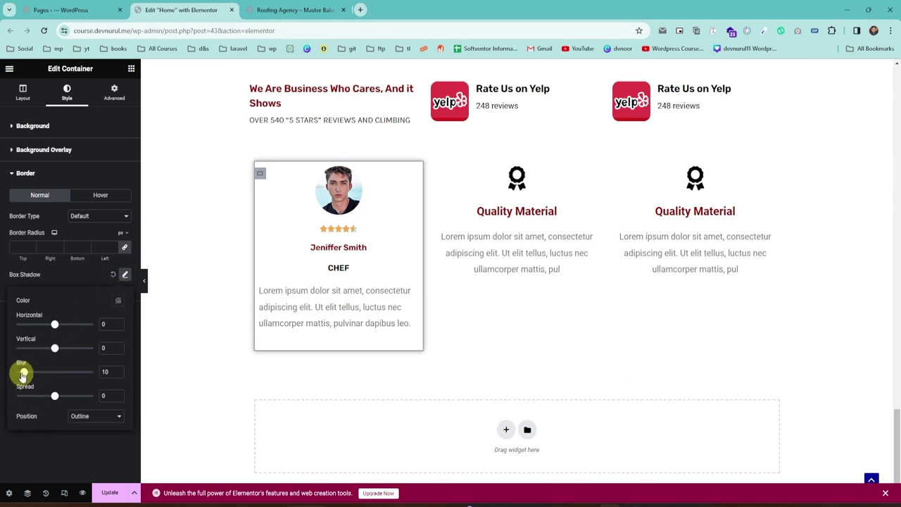
pyautogui.moveTo(40, 377); pyautogui.dragTo(83, 376)
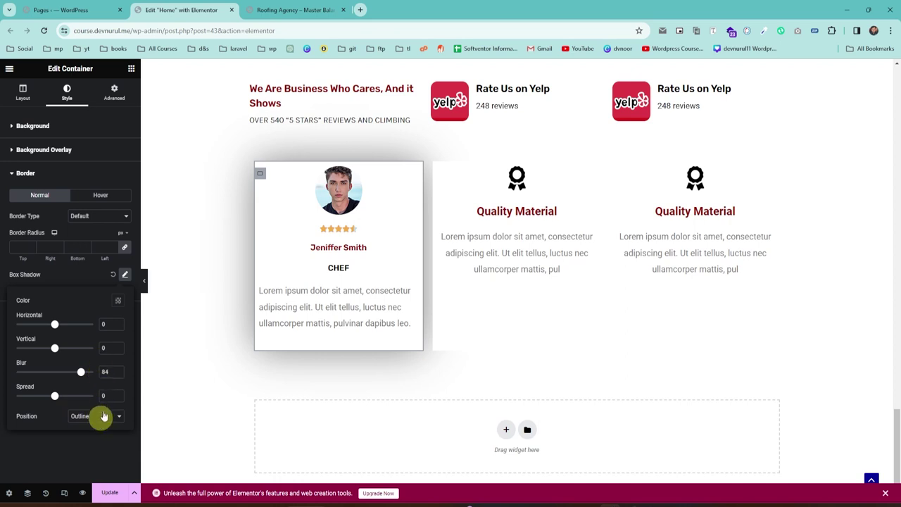
# Set the card's box shadow color to rgba(0, 0, 0, 0.14) and update the page.
pyautogui.click(117, 301)
pyautogui.moveTo(117, 429); pyautogui.dragTo(78, 428)
pyautogui.click(200, 233)
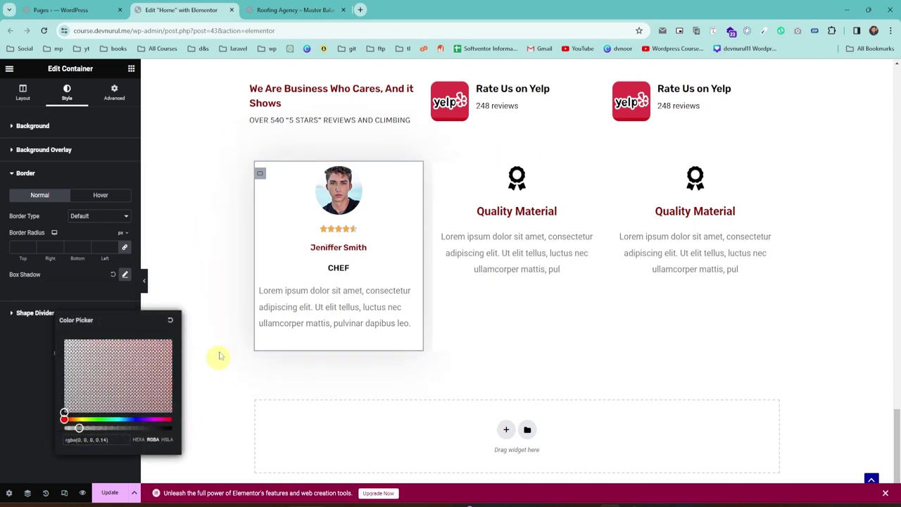
pyautogui.click(125, 496)
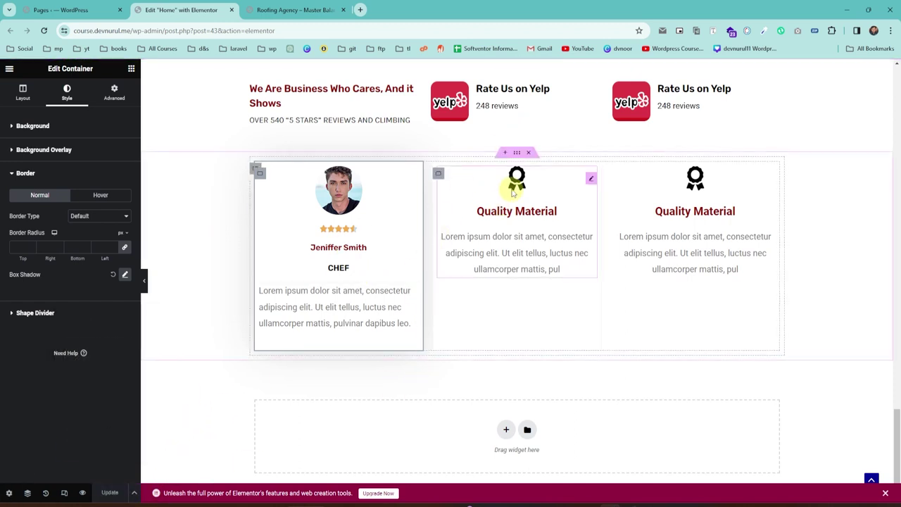
# Delete the Quality Material icon boxes from the second and third columns of the testimonial row.
pyautogui.rightClick(456, 193)
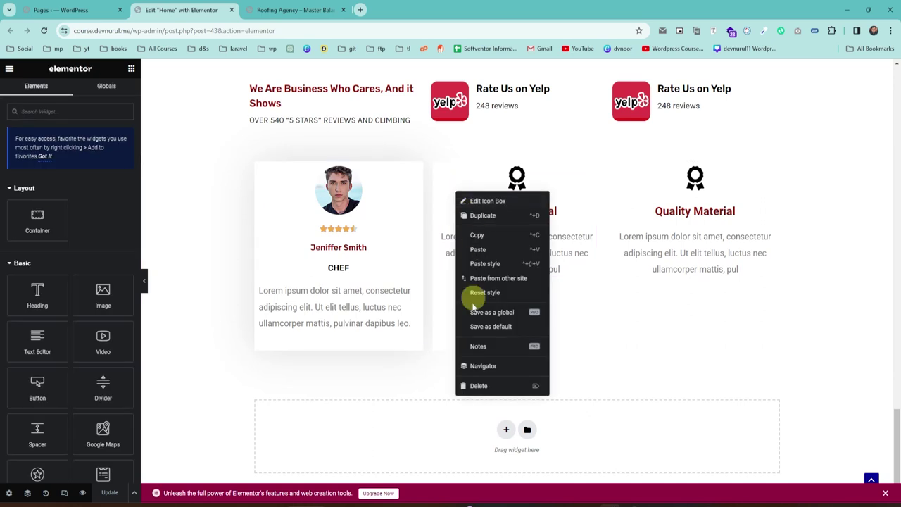
pyautogui.click(477, 386)
pyautogui.rightClick(623, 198)
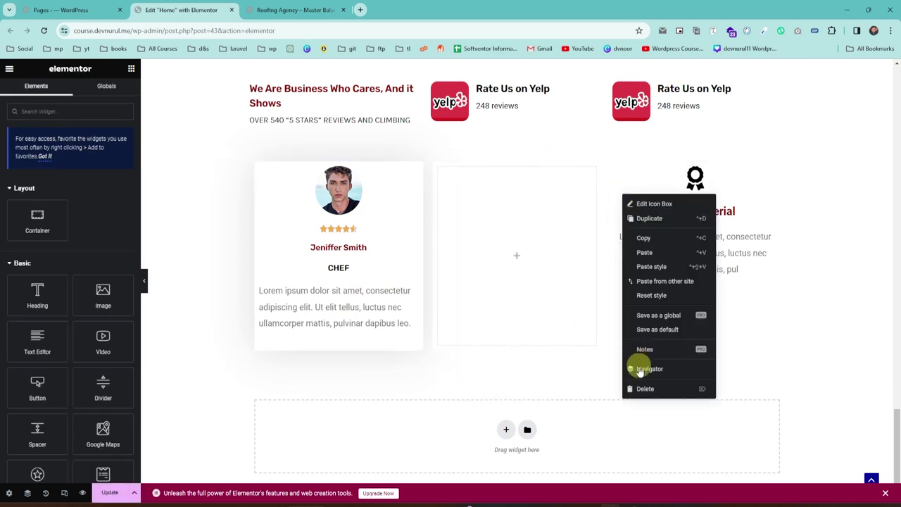
pyautogui.click(639, 389)
# Duplicate the finished testimonial card and delete the empty container directly after the copy.
pyautogui.rightClick(497, 252)
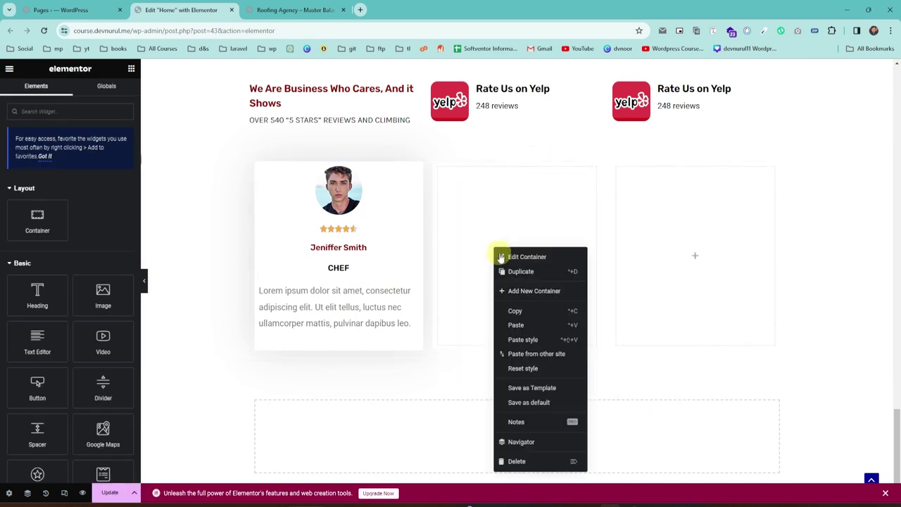
pyautogui.rightClick(260, 178)
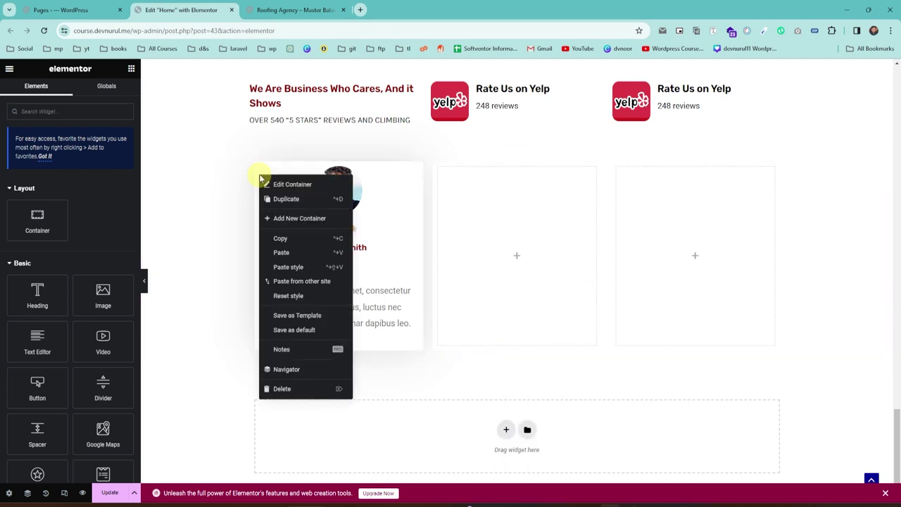
pyautogui.click(279, 200)
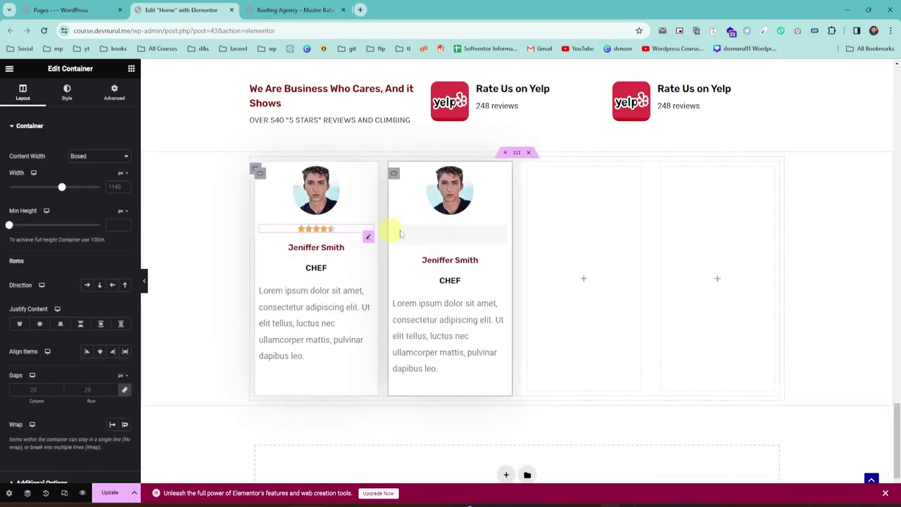
pyautogui.rightClick(563, 188)
pyautogui.click(586, 400)
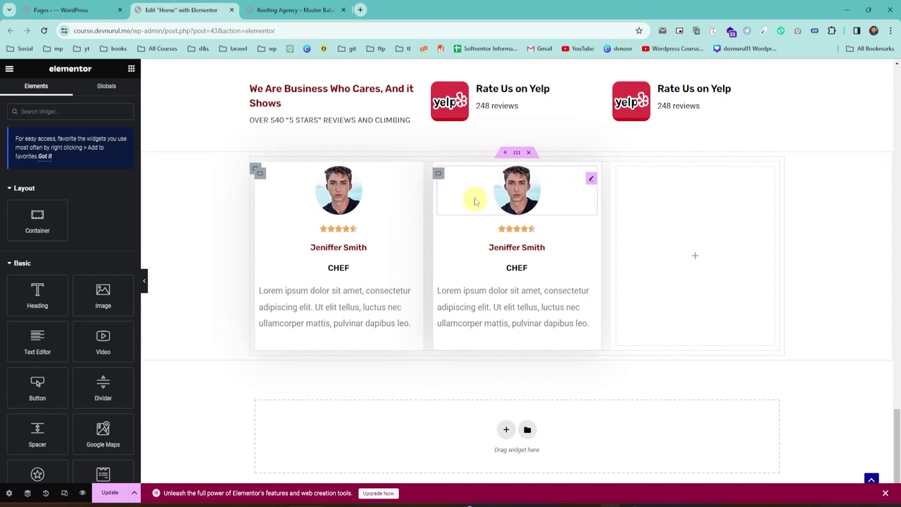
# Duplicate the second testimonial card to make a third one and delete the remaining empty container.
pyautogui.rightClick(438, 174)
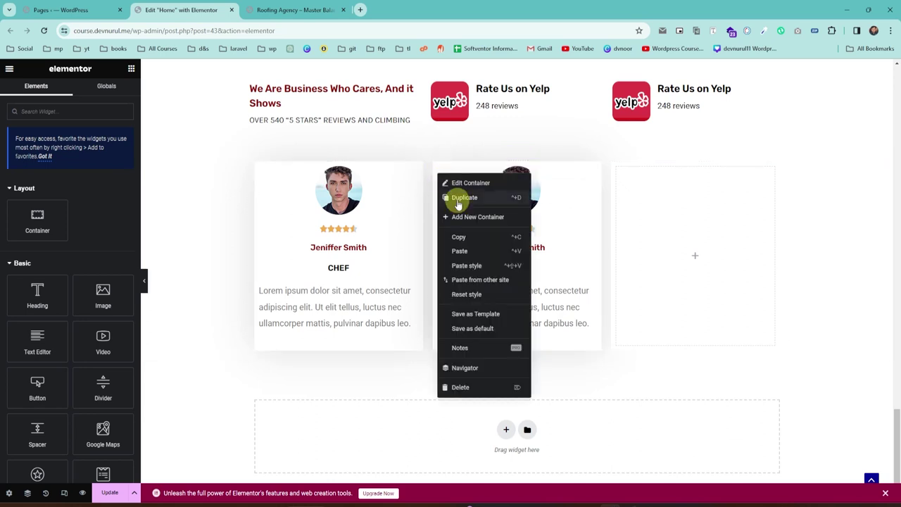
pyautogui.click(458, 204)
pyautogui.rightClick(686, 202)
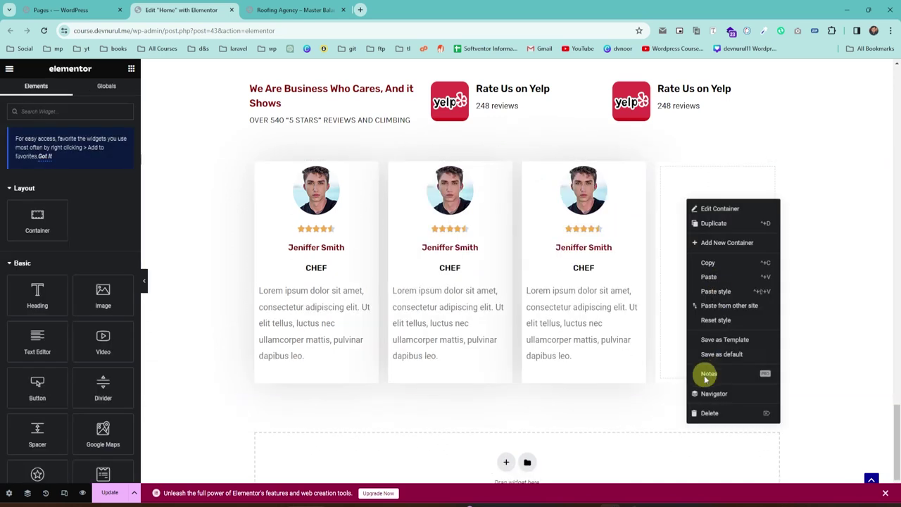
pyautogui.click(710, 414)
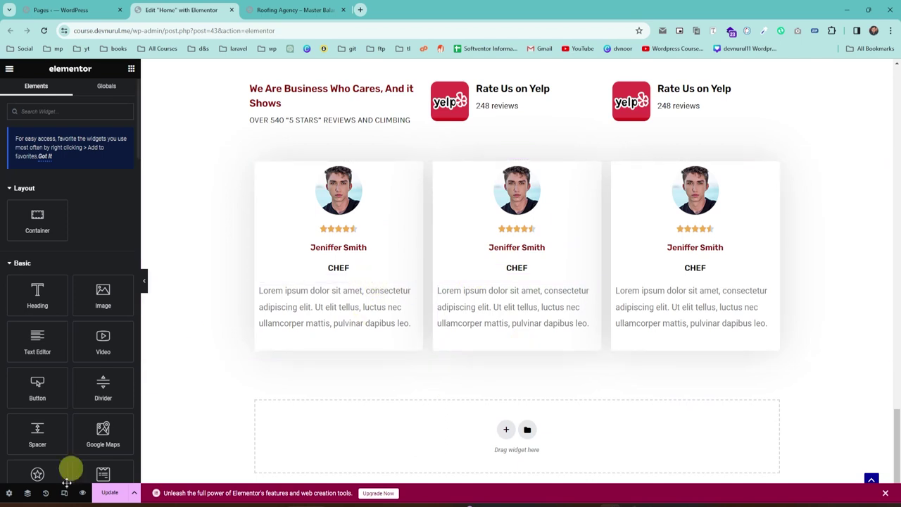
# Examine the reference site's section below the testimonials: the roofing solutions banner, office details and free-quote form.
pyautogui.click(278, 10)
pyautogui.hotkey('ctrl', 'shift', 'Tab')
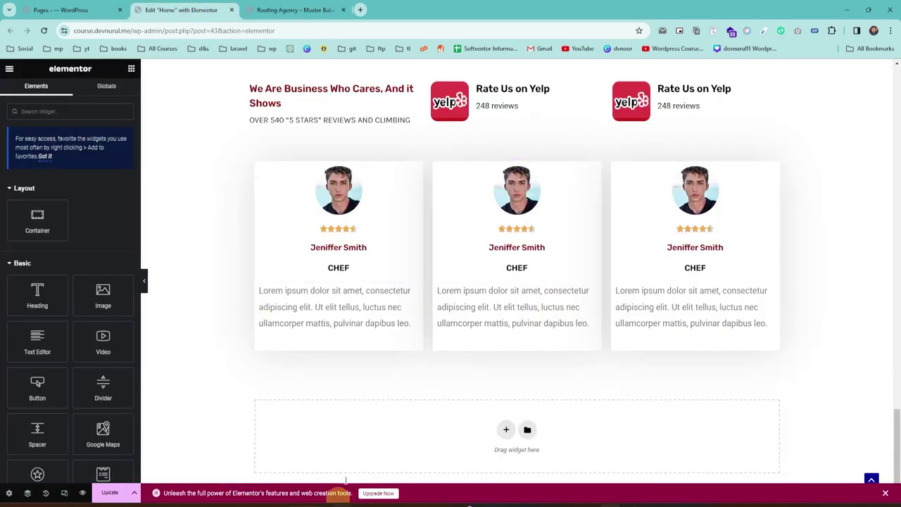
pyautogui.hotkey('ctrl', 'Tab')
pyautogui.scroll(2, 211, 412)
pyautogui.scroll(-2, 202, 402)
pyautogui.scroll(2, 185, 402)
pyautogui.scroll(-1, 98, 336)
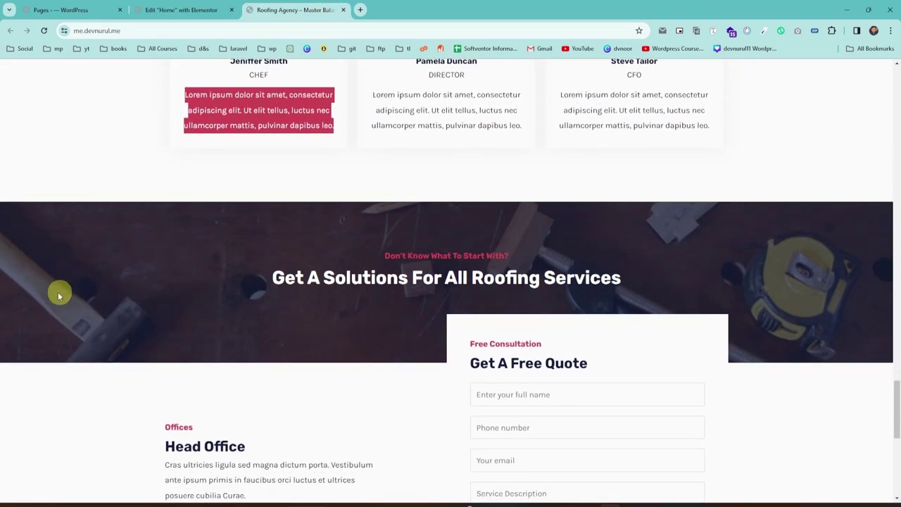
pyautogui.scroll(-2, 194, 295)
pyautogui.scroll(2, 198, 327)
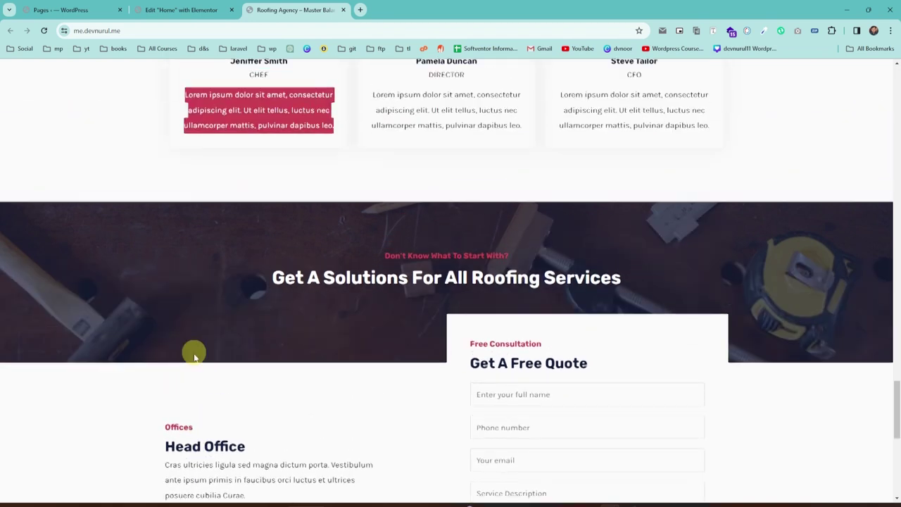
pyautogui.click(192, 10)
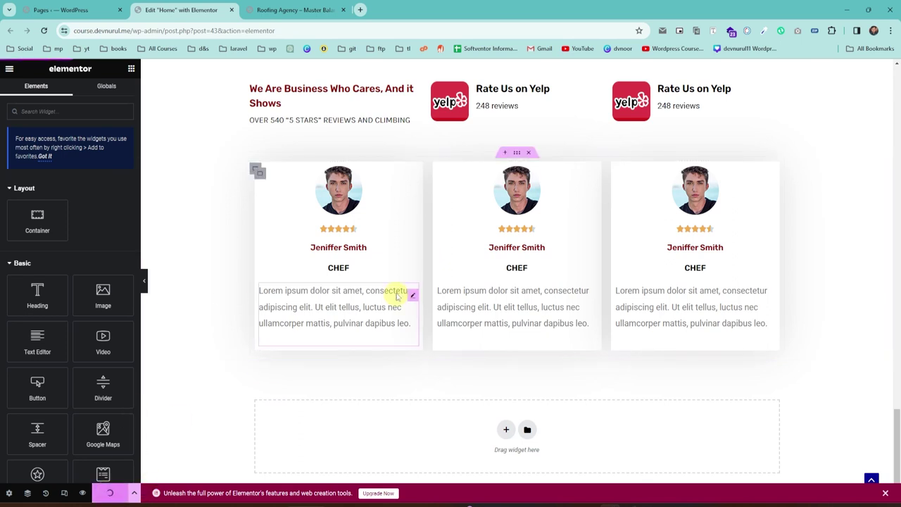
pyautogui.hotkey('ctrl', 'Tab')
pyautogui.scroll(-2, 394, 338)
pyautogui.scroll(2, 342, 315)
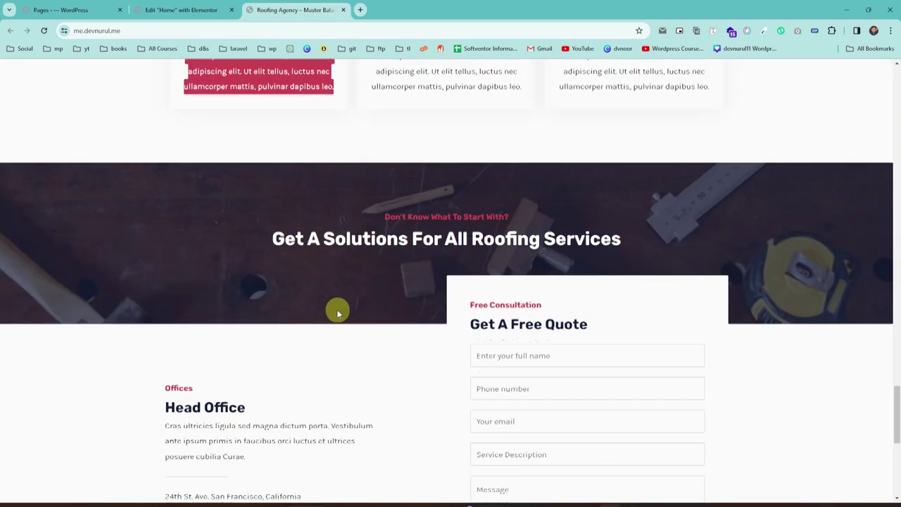
pyautogui.scroll(-1, 337, 309)
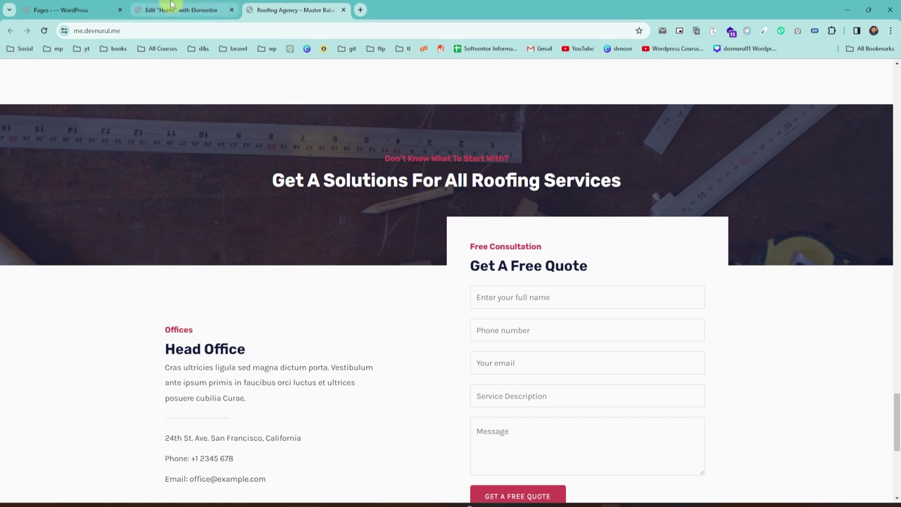
# Add a new single-column container with vertical direction below the testimonial section of the Home page.
pyautogui.click(70, 9)
pyautogui.click(169, 9)
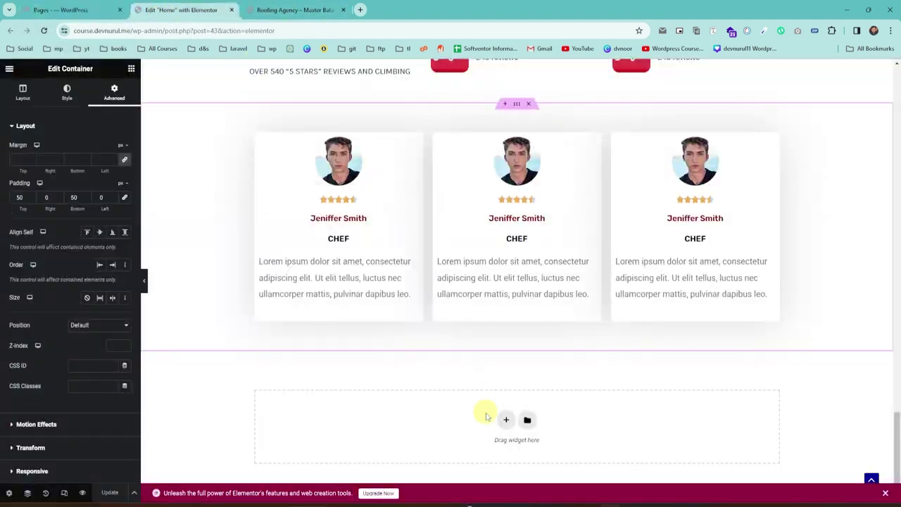
pyautogui.scroll(15, 486, 416)
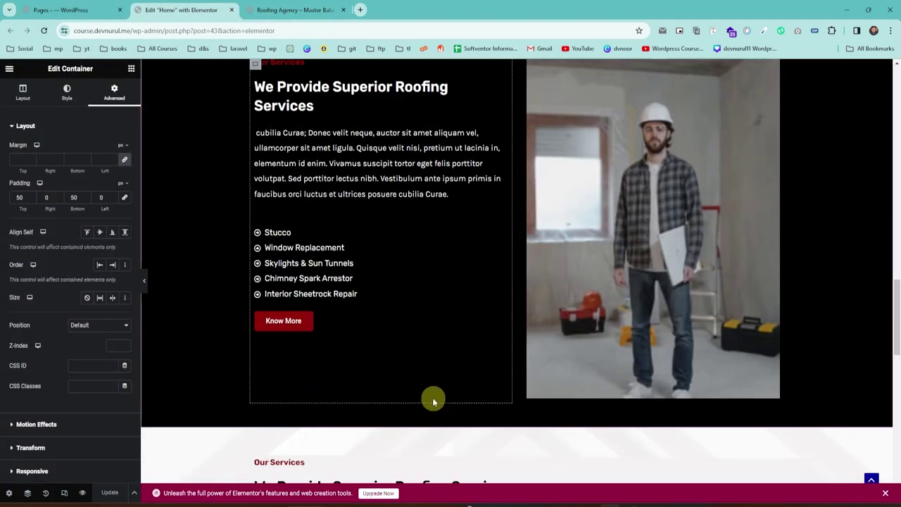
pyautogui.scroll(-3, 433, 401)
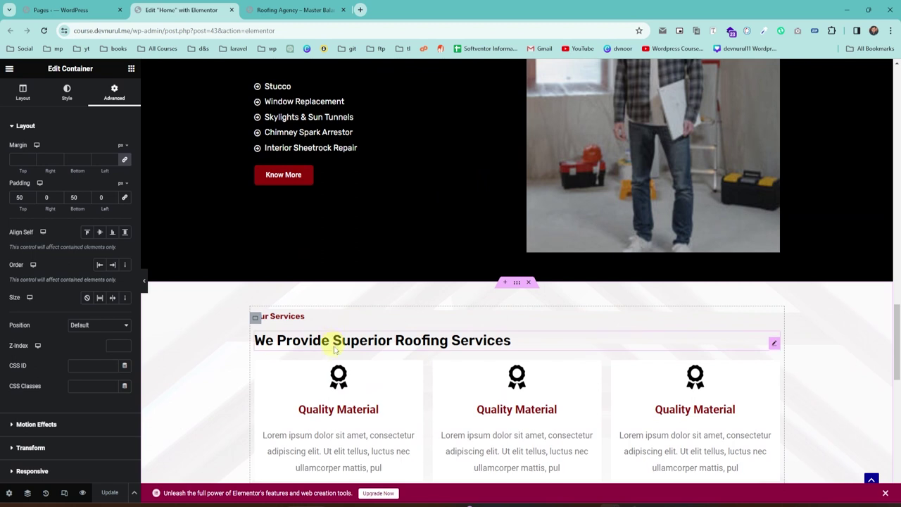
pyautogui.scroll(-7, 400, 356)
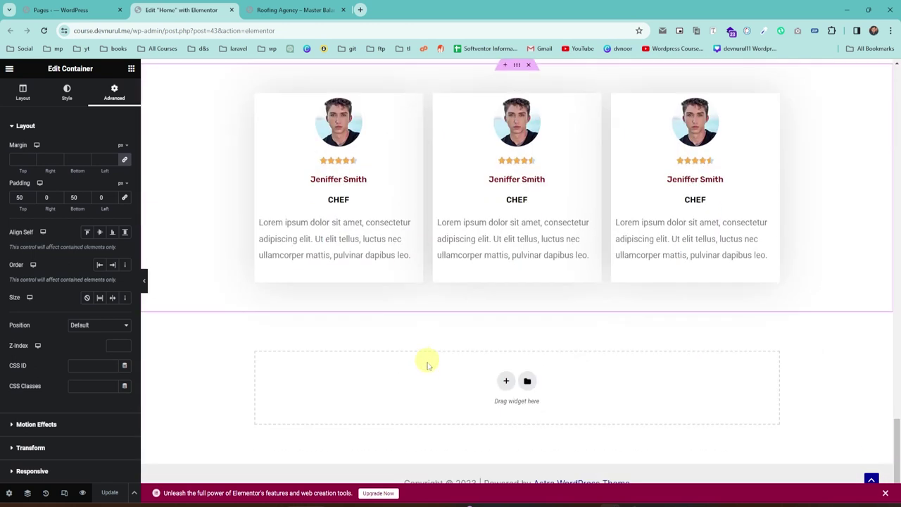
pyautogui.click(505, 378)
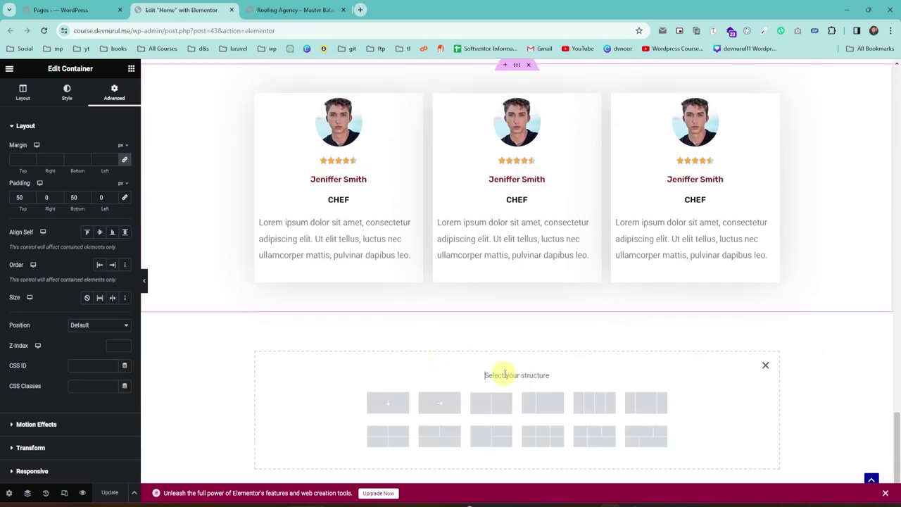
pyautogui.click(383, 403)
# Copy the "Our Services" heading from the services section and paste it into the new container below the testimonials.
pyautogui.scroll(4, 342, 332)
pyautogui.scroll(-1, 345, 329)
pyautogui.scroll(-1, 345, 329)
pyautogui.scroll(3, 348, 309)
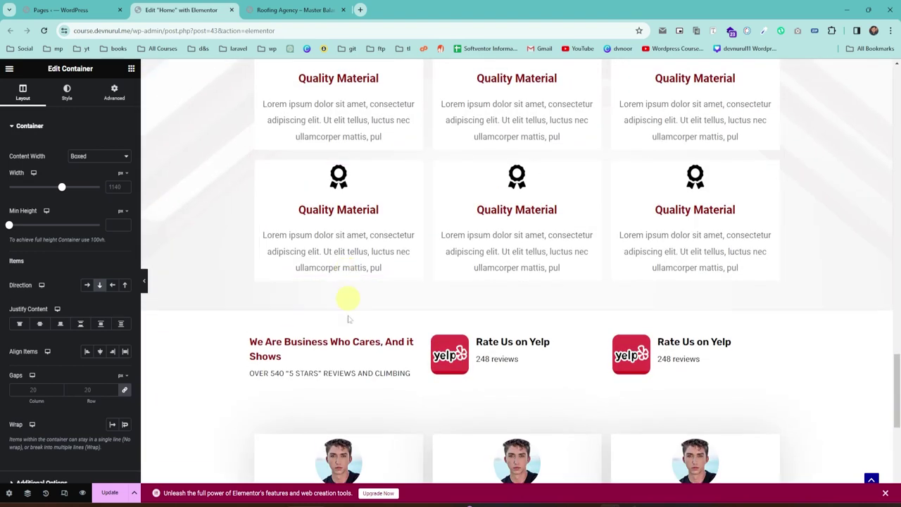
pyautogui.rightClick(339, 134)
pyautogui.click(361, 176)
pyautogui.scroll(-10, 418, 282)
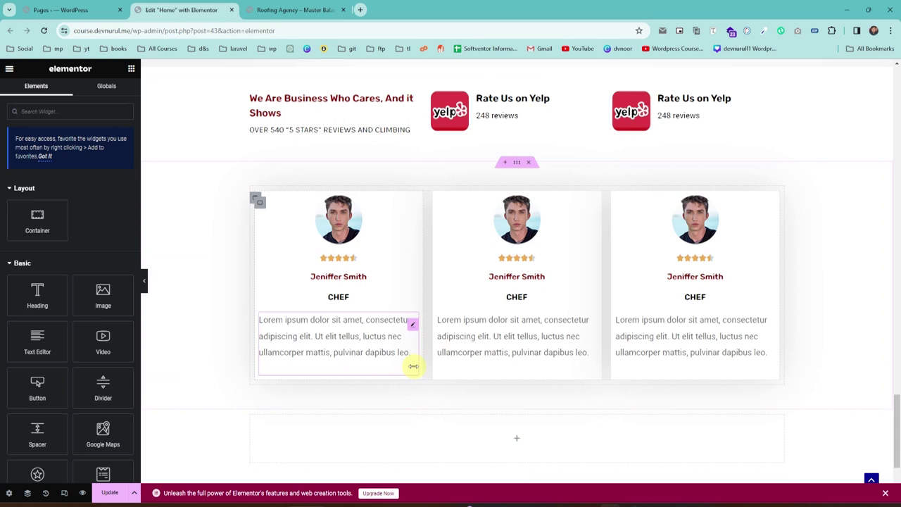
pyautogui.rightClick(399, 295)
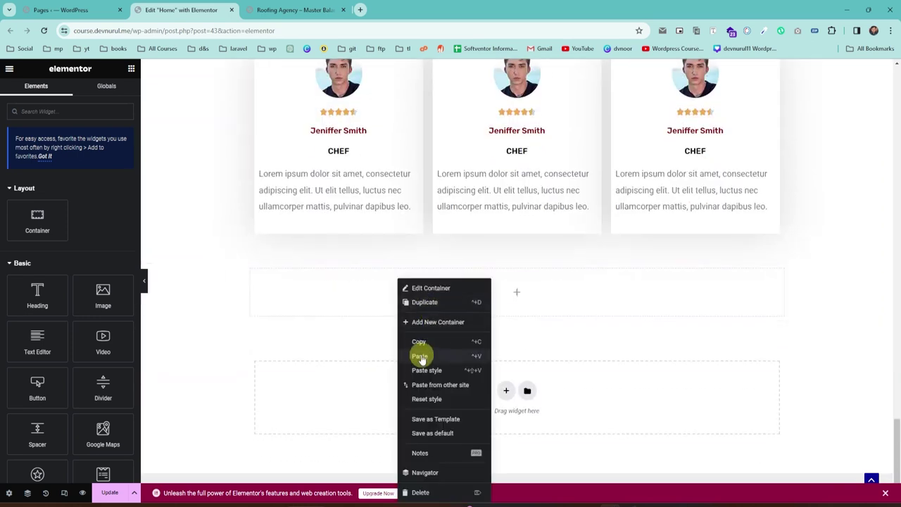
pyautogui.click(421, 357)
# Copy the "We Provide Superior Roofing Services" heading and paste it below the "Our Services" heading in the new container.
pyautogui.scroll(10, 422, 362)
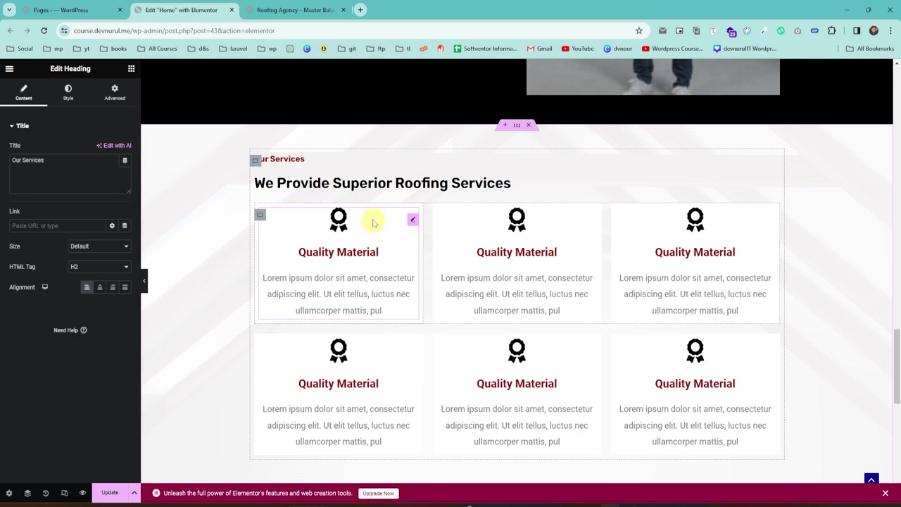
pyautogui.rightClick(356, 182)
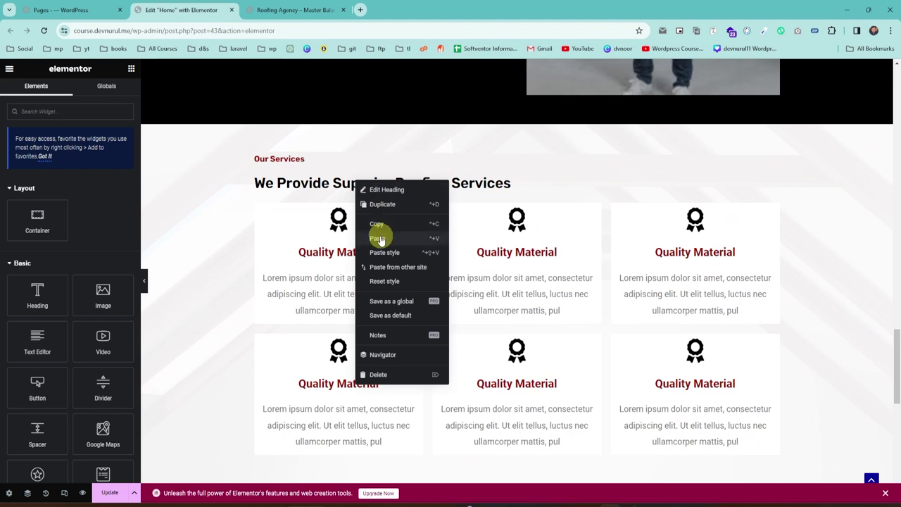
pyautogui.click(378, 226)
pyautogui.scroll(-10, 373, 285)
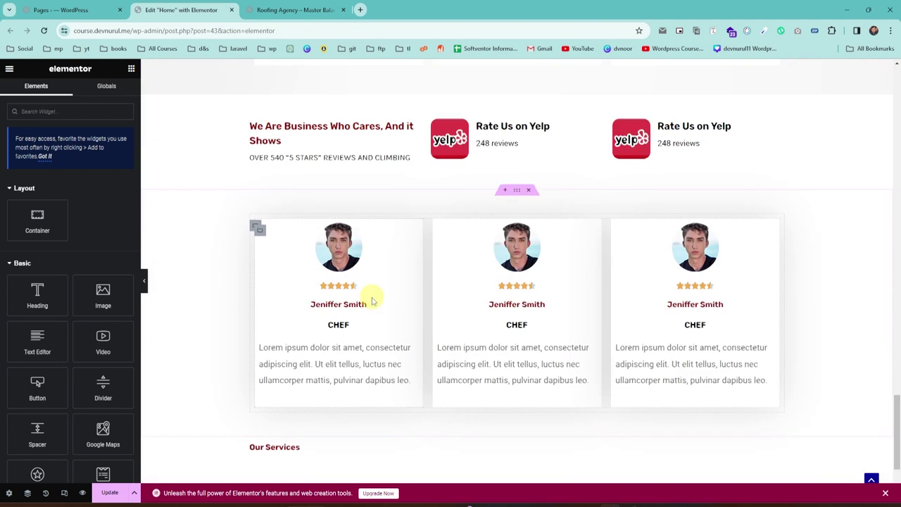
pyautogui.rightClick(317, 305)
# Give the new banner container a classic background with the image quotes-min.jpg uploaded from the project image folder.
pyautogui.click(292, 9)
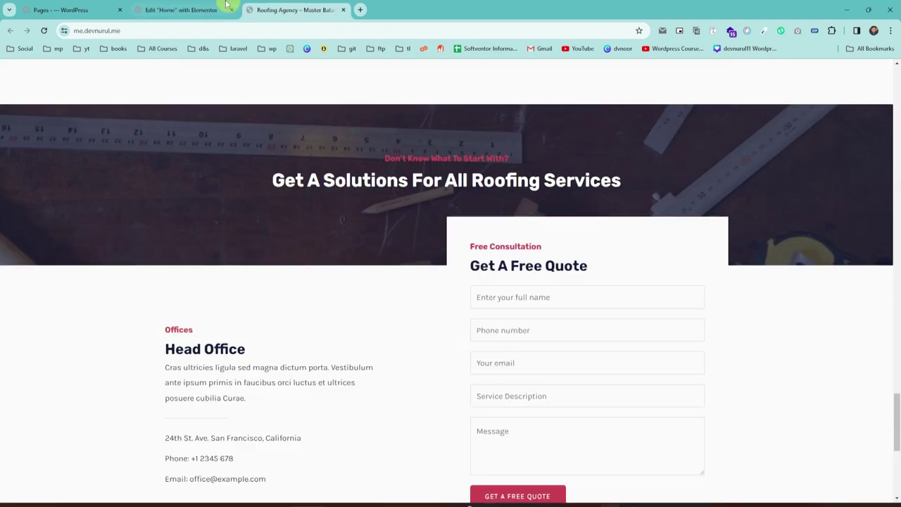
pyautogui.click(169, 11)
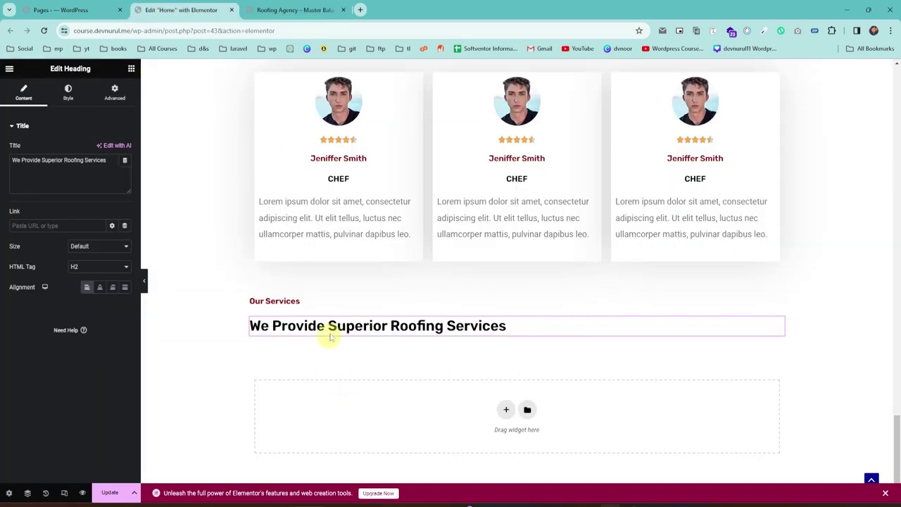
pyautogui.click(518, 292)
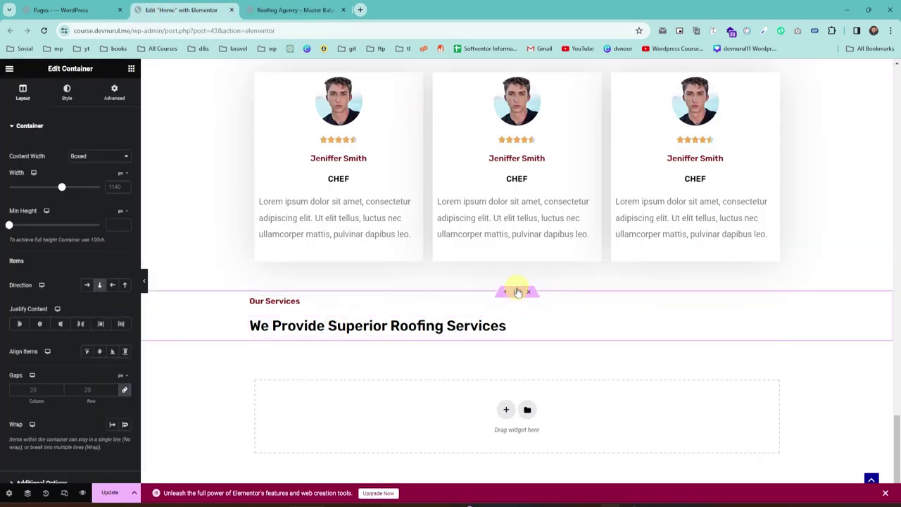
pyautogui.click(67, 90)
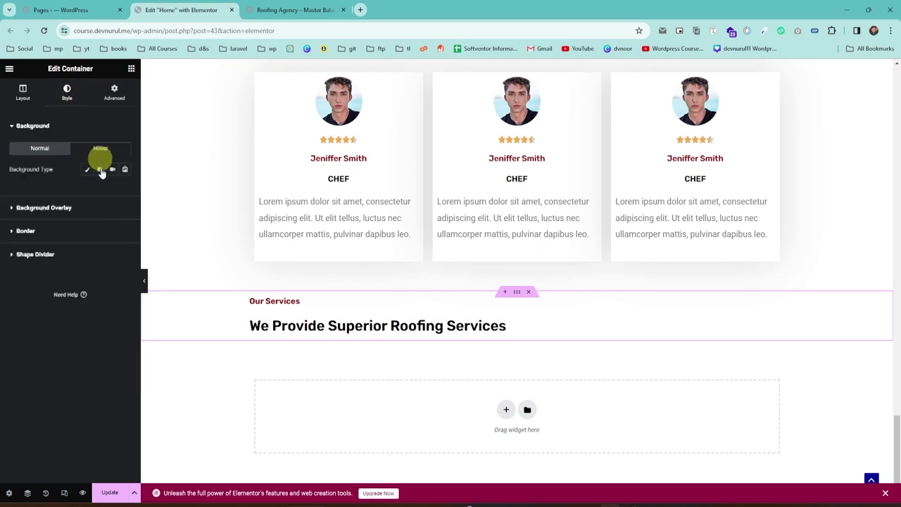
pyautogui.click(87, 171)
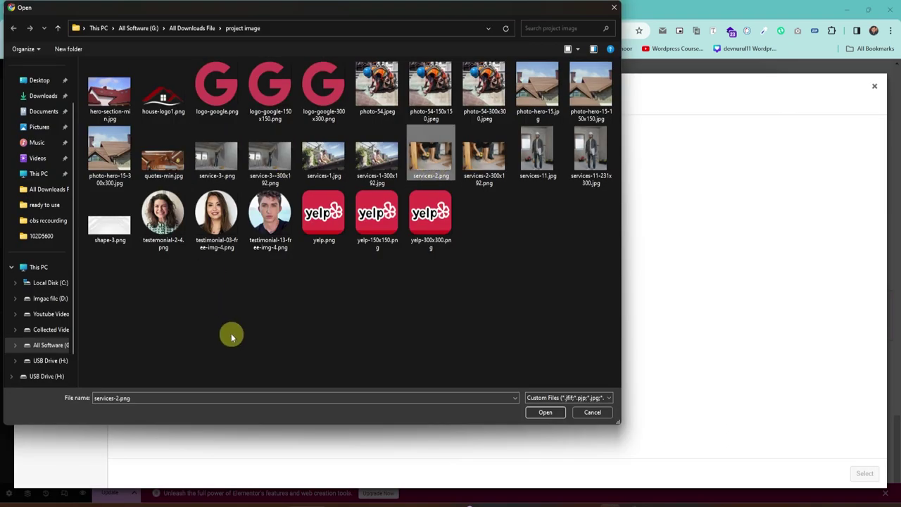
pyautogui.click(159, 165)
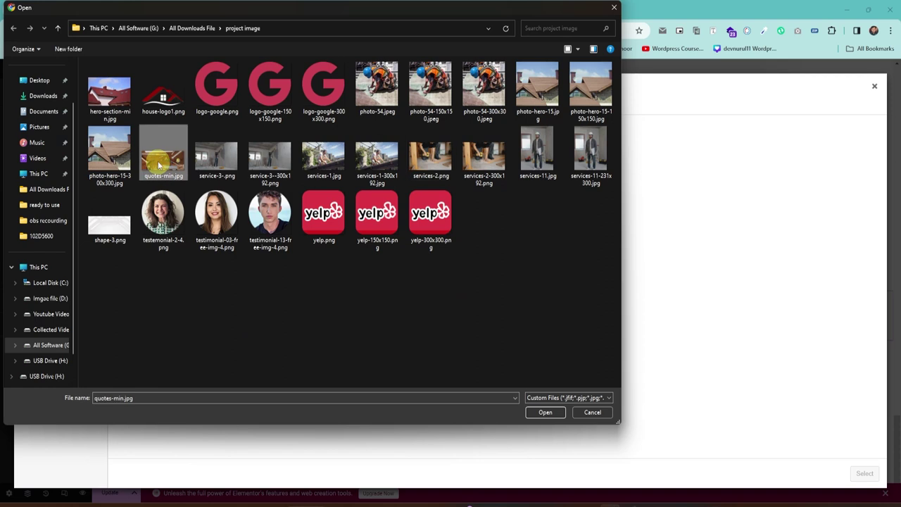
pyautogui.click(545, 413)
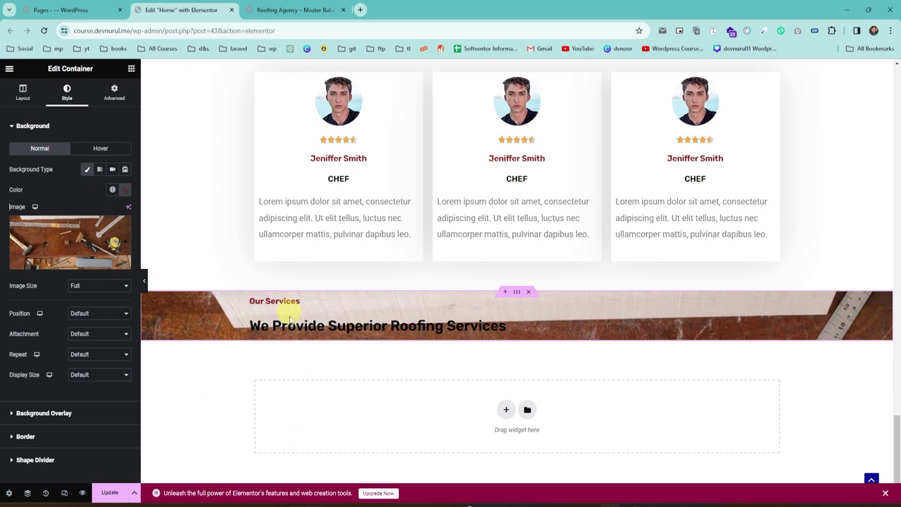
# Center-align the main heading and the "Our Services" heading in the banner container.
pyautogui.click(350, 326)
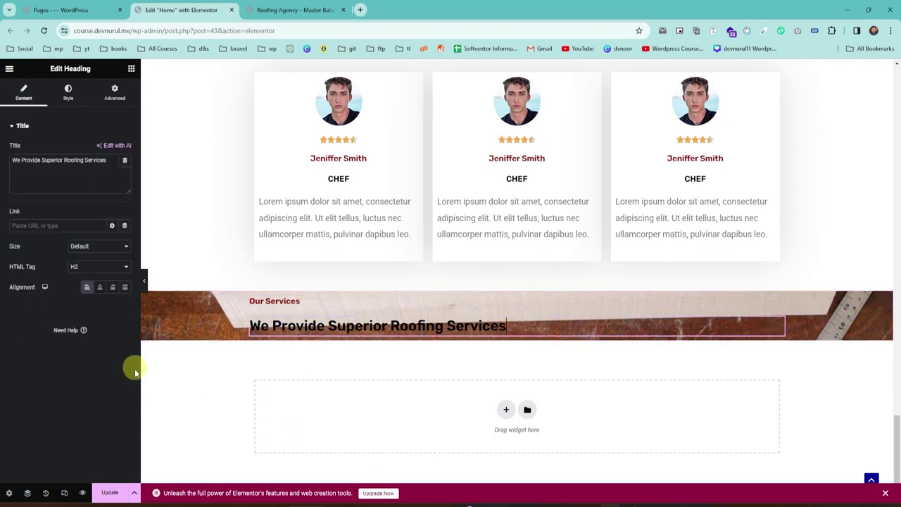
pyautogui.click(100, 287)
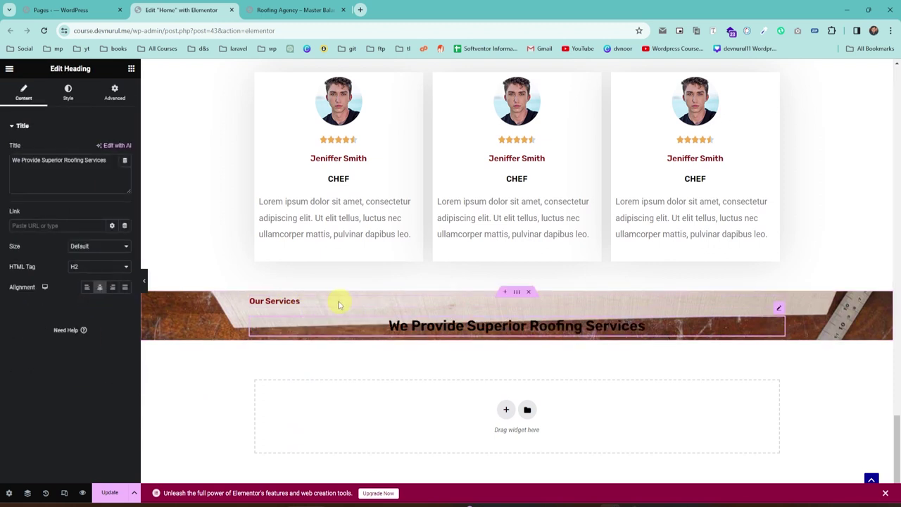
pyautogui.click(330, 301)
pyautogui.click(100, 288)
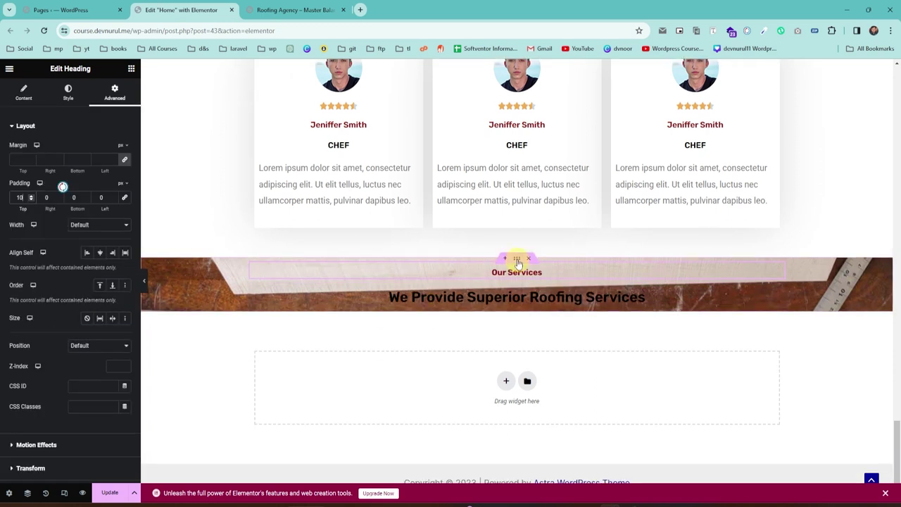
# Set the banner container's padding to 100 px on all four sides.
pyautogui.click(517, 260)
pyautogui.click(114, 92)
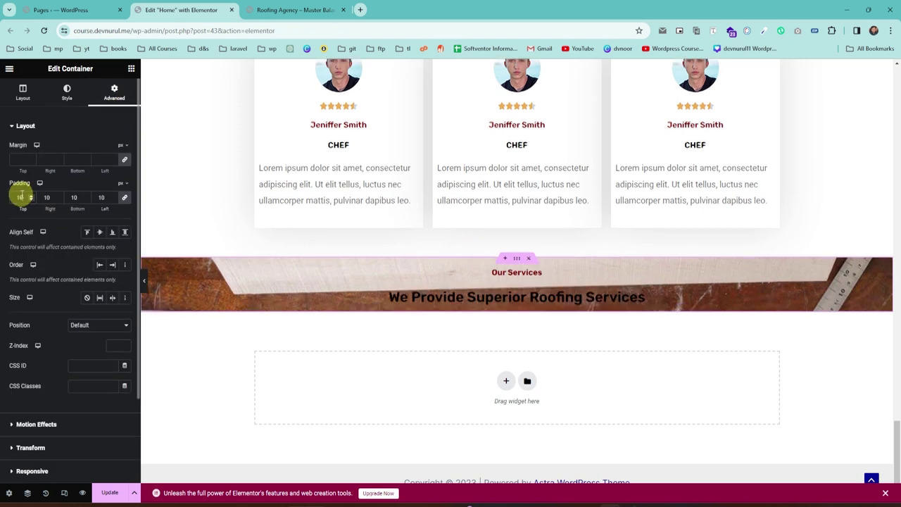
pyautogui.click(21, 197)
pyautogui.write('100')
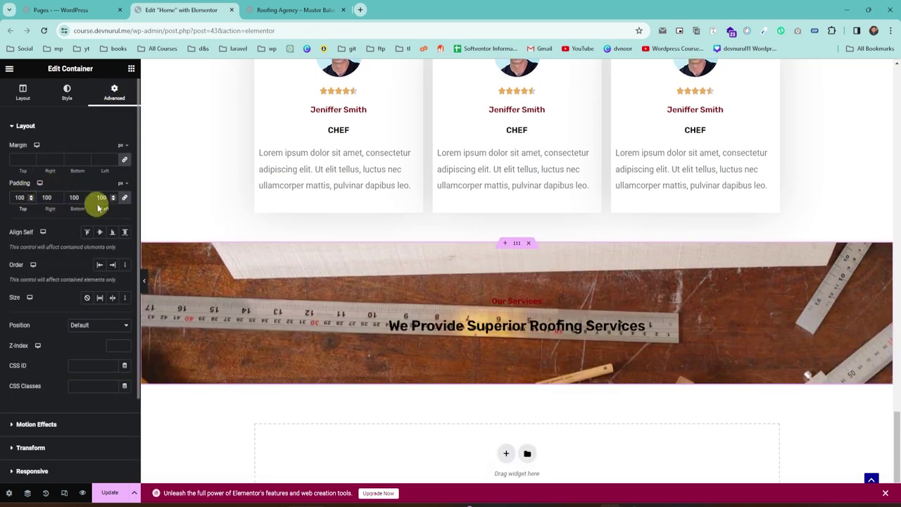
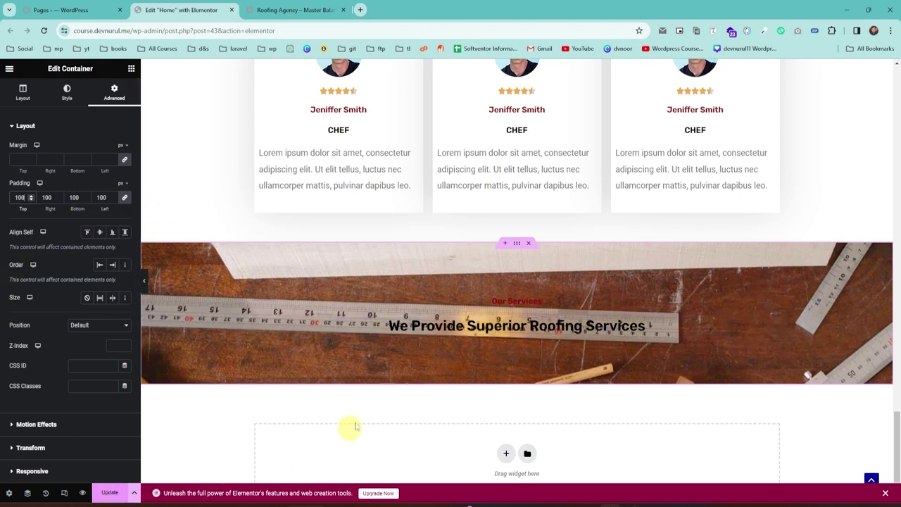
# Set the banner background image's position to Center Center and its display size to Cover, using the reference site's banner as a guide.
pyautogui.click(304, 10)
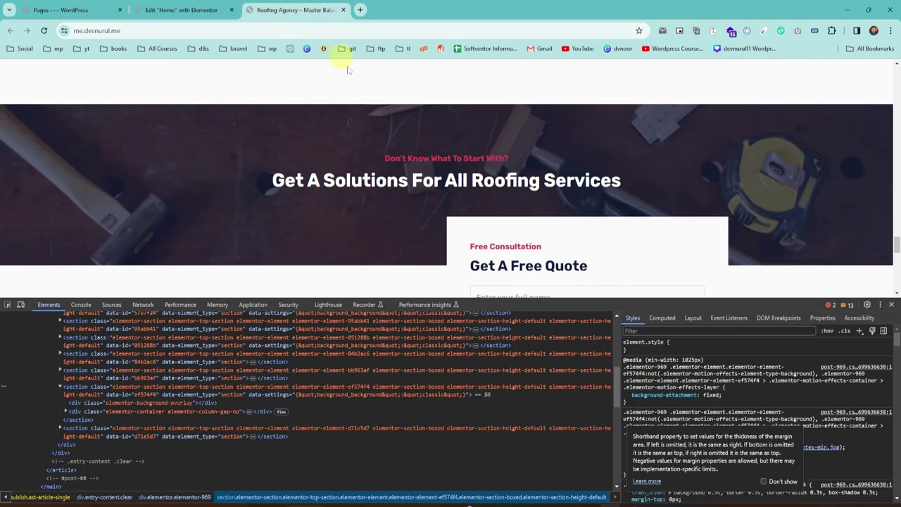
pyautogui.click(162, 10)
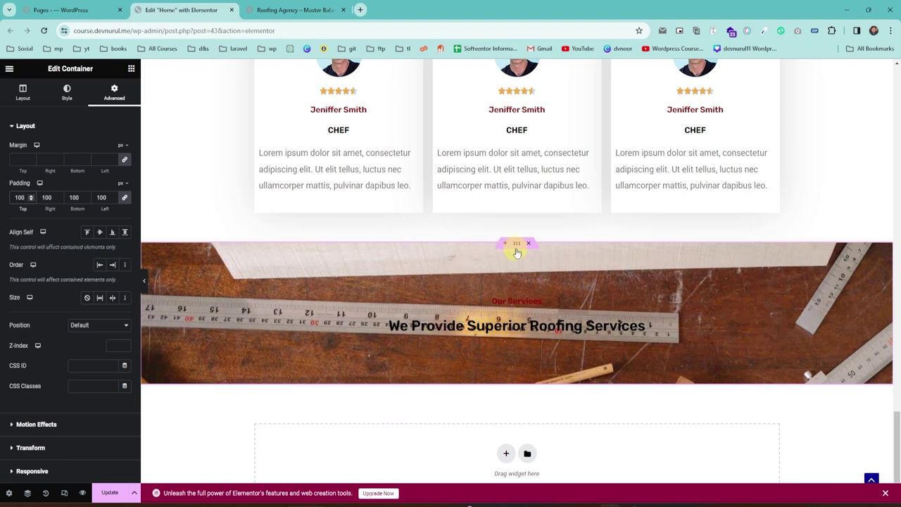
pyautogui.click(67, 92)
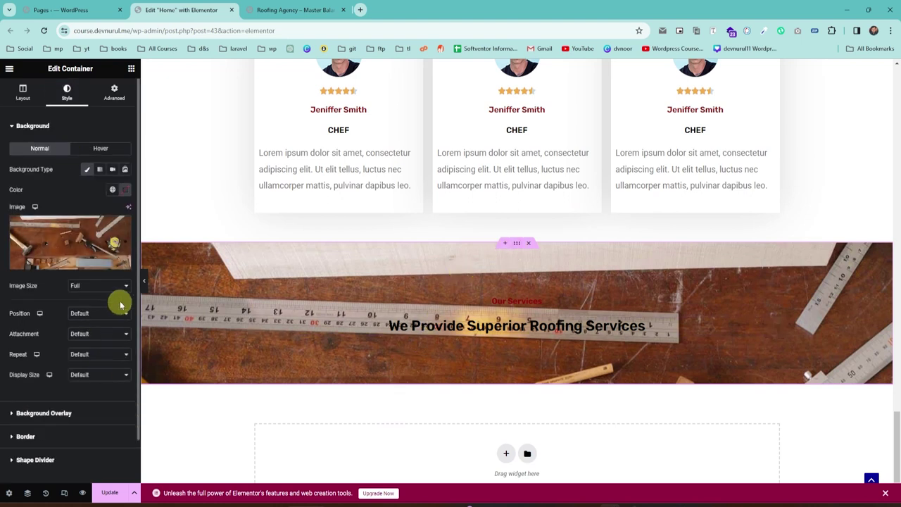
pyautogui.click(96, 315)
pyautogui.click(90, 330)
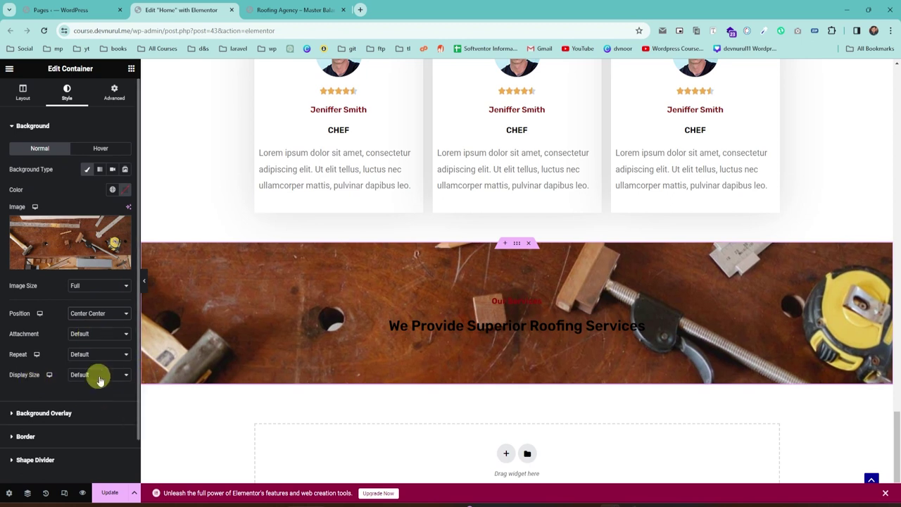
pyautogui.click(81, 400)
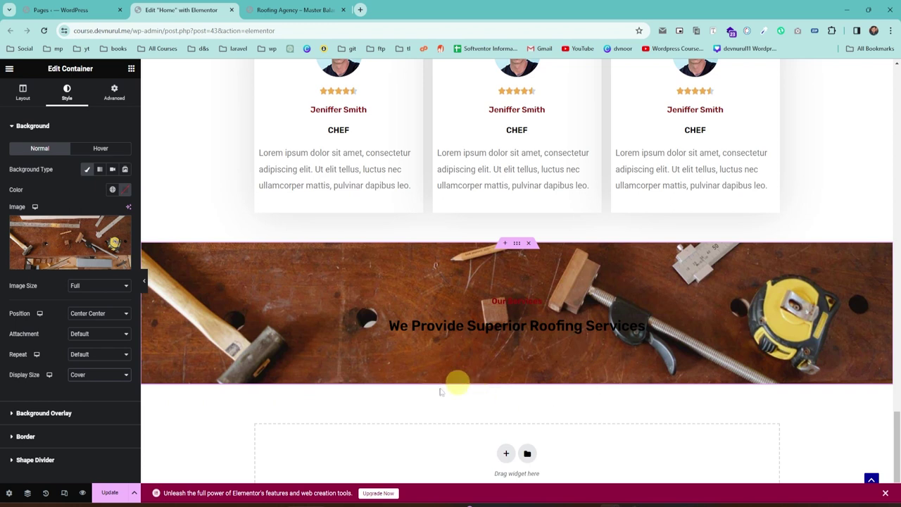
# Compare with the reference site's banner, unlink the banner container's padding values and set the top and bottom padding to 150 px.
pyautogui.click(280, 10)
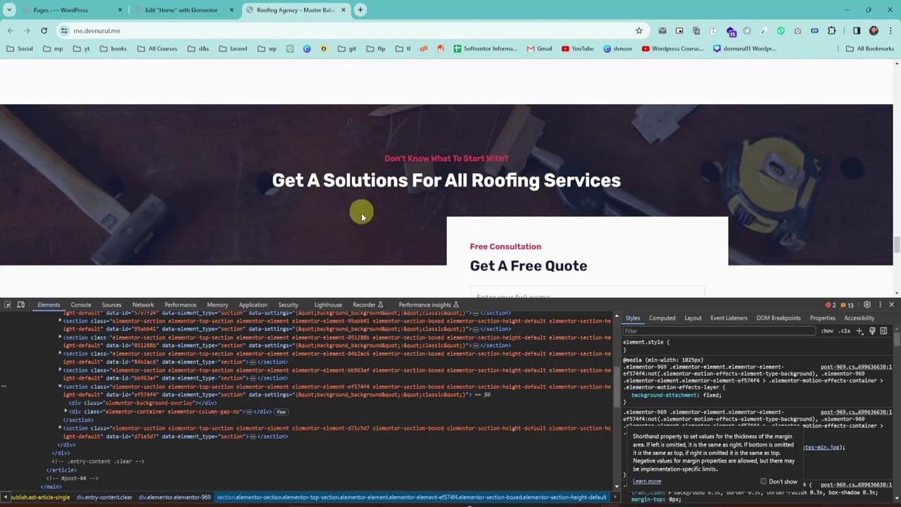
pyautogui.scroll(1, 317, 237)
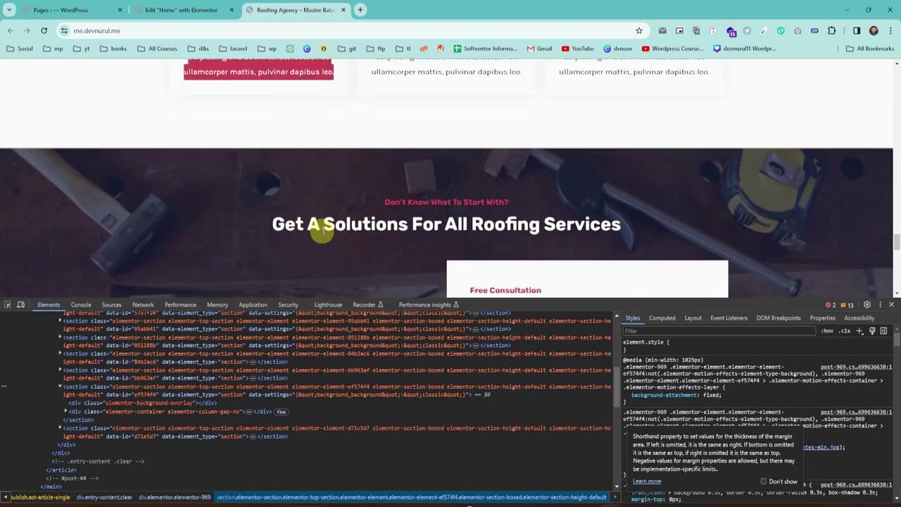
pyautogui.scroll(1, 328, 235)
pyautogui.scroll(-2, 321, 225)
pyautogui.scroll(1, 321, 225)
pyautogui.click(181, 10)
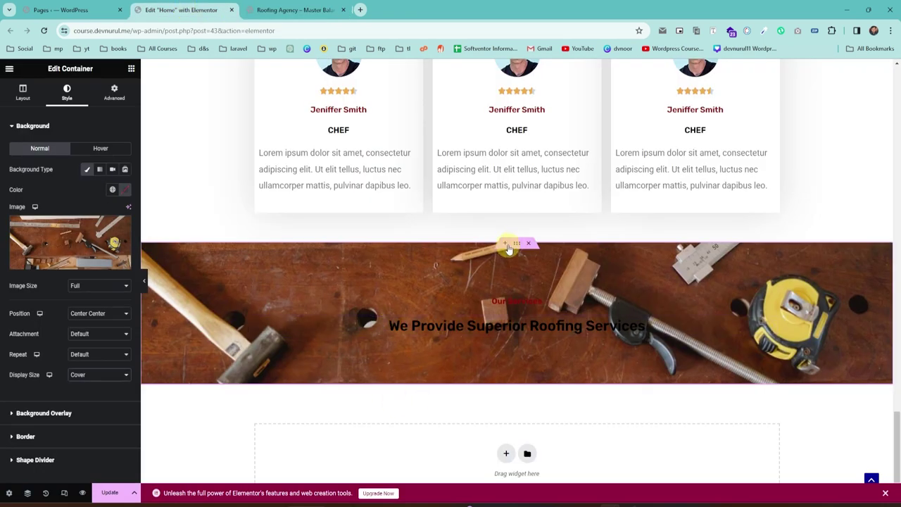
pyautogui.click(114, 91)
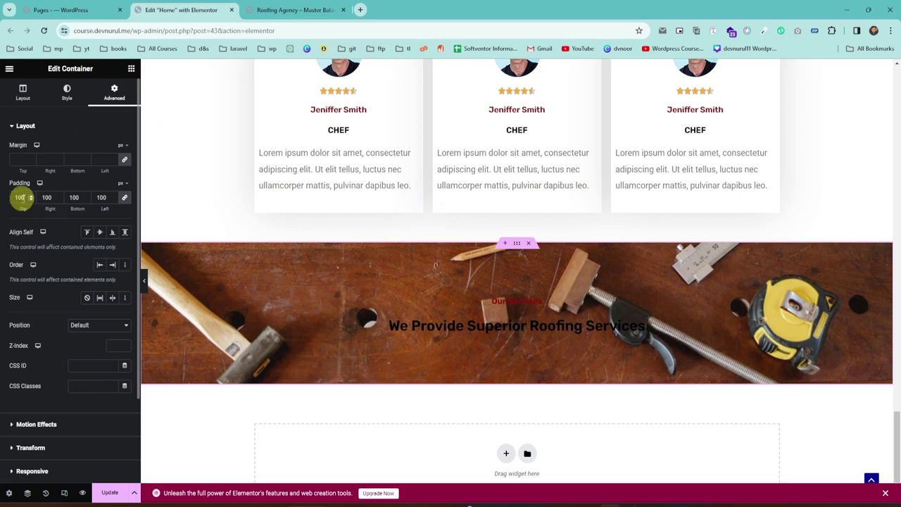
pyautogui.click(125, 197)
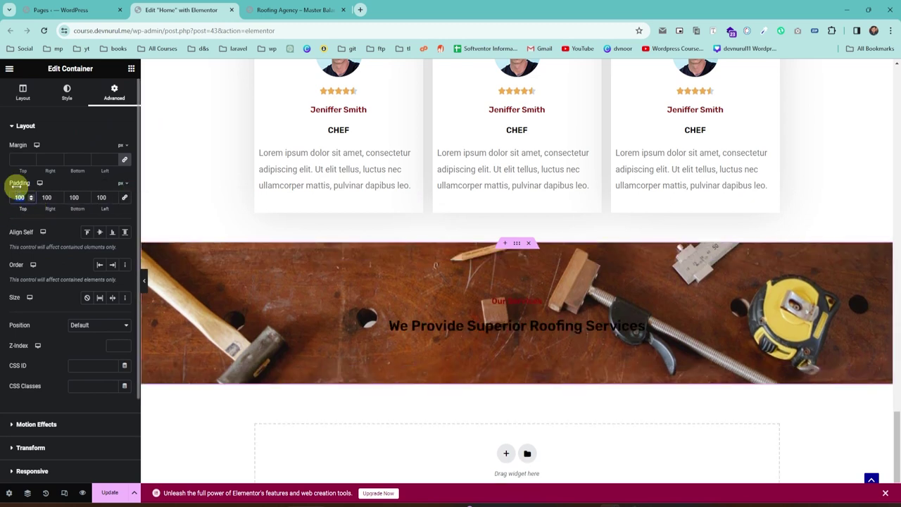
pyautogui.write('150')
pyautogui.click(73, 197)
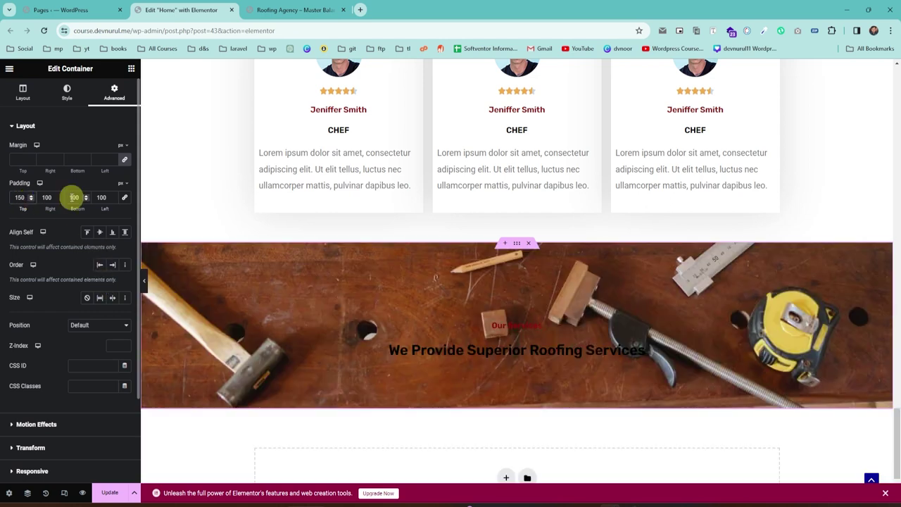
pyautogui.write('150')
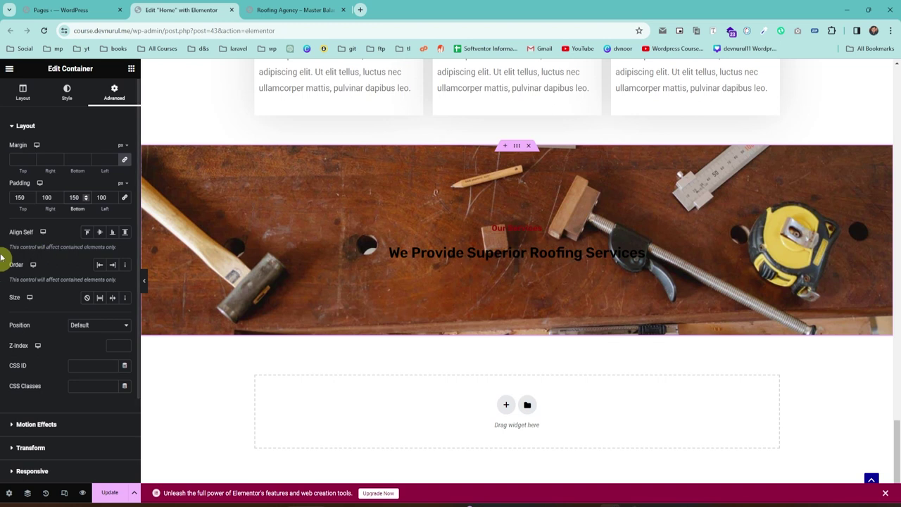
# Add a classic background overlay in black to the banner container.
pyautogui.click(64, 95)
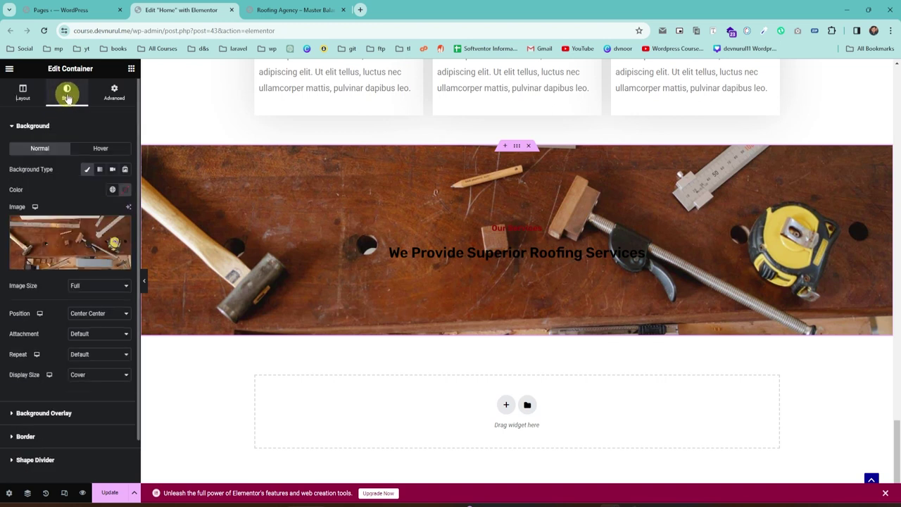
pyautogui.scroll(-1, 66, 345)
pyautogui.click(49, 367)
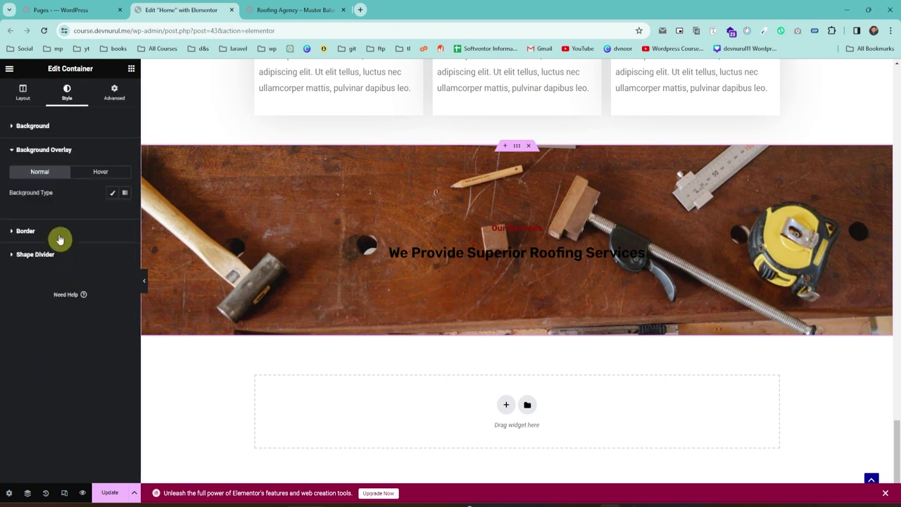
pyautogui.click(112, 192)
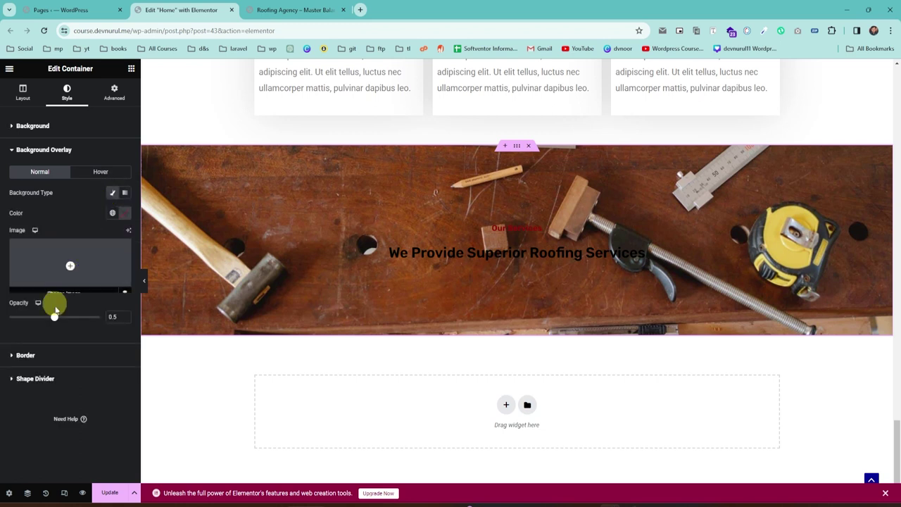
pyautogui.click(125, 212)
pyautogui.moveTo(127, 320); pyautogui.dragTo(73, 317)
pyautogui.click(61, 216)
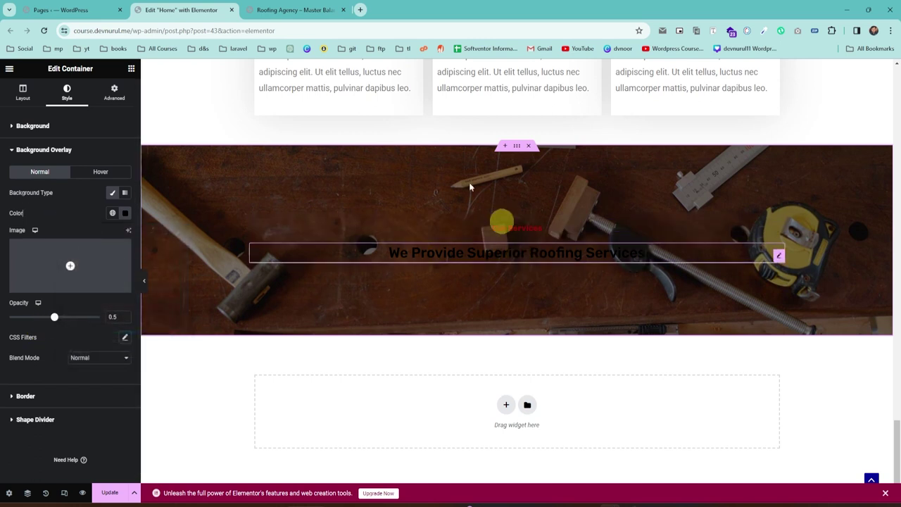
# Set the banner's main heading to white text with a 41 px font size, following the reference banner.
pyautogui.click(280, 11)
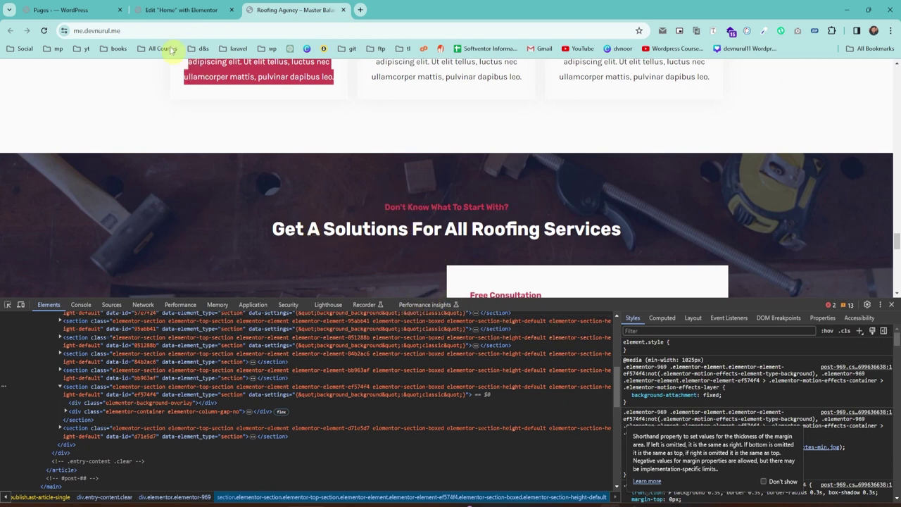
pyautogui.click(181, 10)
pyautogui.click(489, 248)
pyautogui.click(124, 170)
pyautogui.moveTo(27, 246); pyautogui.dragTo(31, 244)
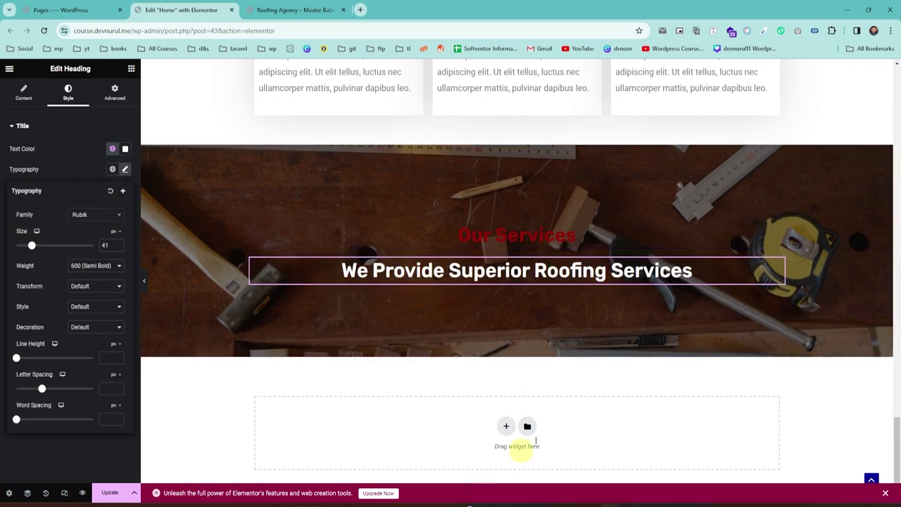
pyautogui.scroll(-1, 389, 260)
pyautogui.scroll(2, 382, 282)
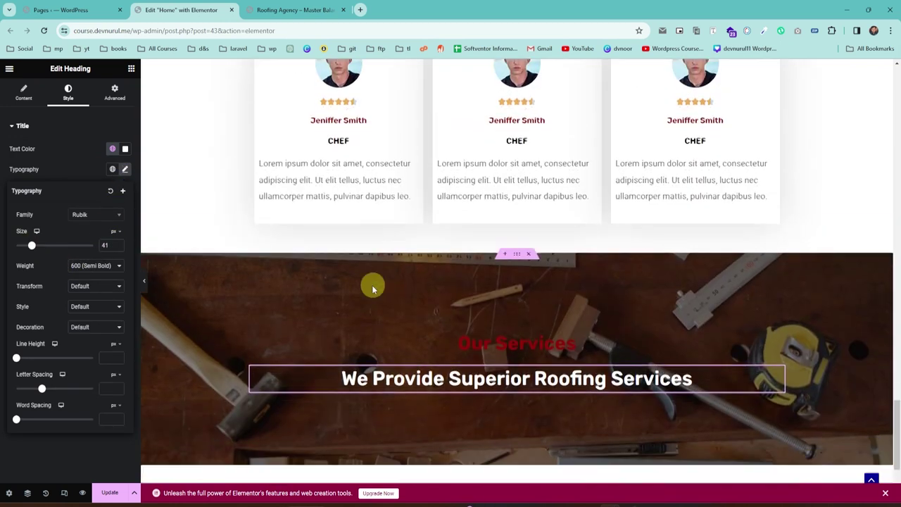
# Check the reference banner's background and set the banner container's background image attachment to Fixed.
pyautogui.scroll(-2, 364, 275)
pyautogui.click(287, 9)
pyautogui.scroll(-2, 242, 195)
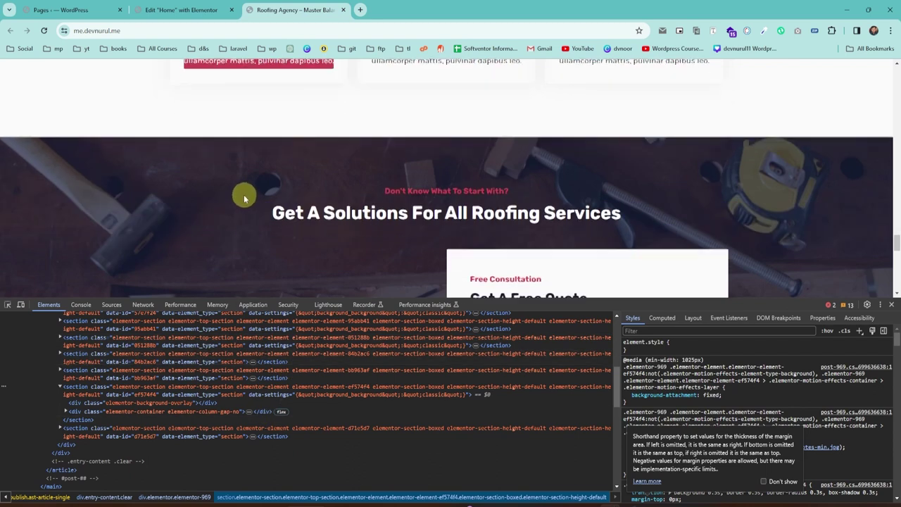
pyautogui.scroll(1, 142, 148)
pyautogui.click(181, 10)
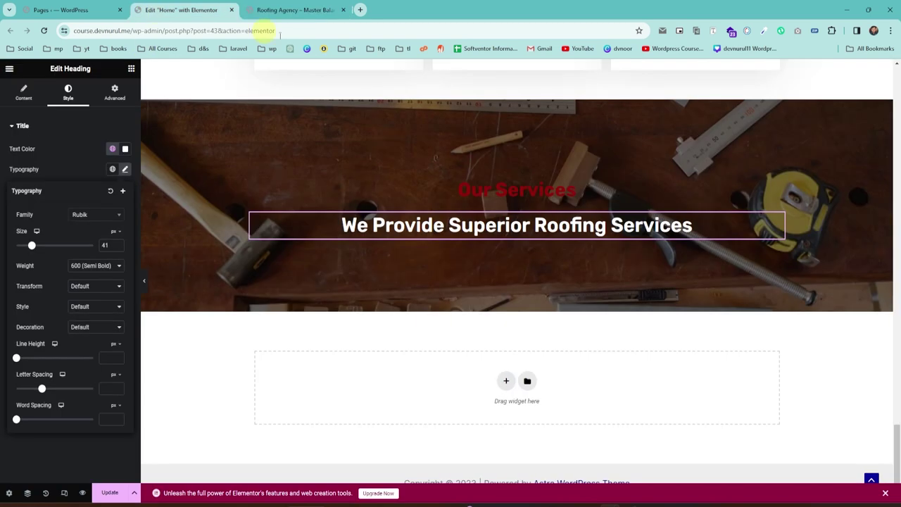
pyautogui.click(517, 100)
pyautogui.click(63, 98)
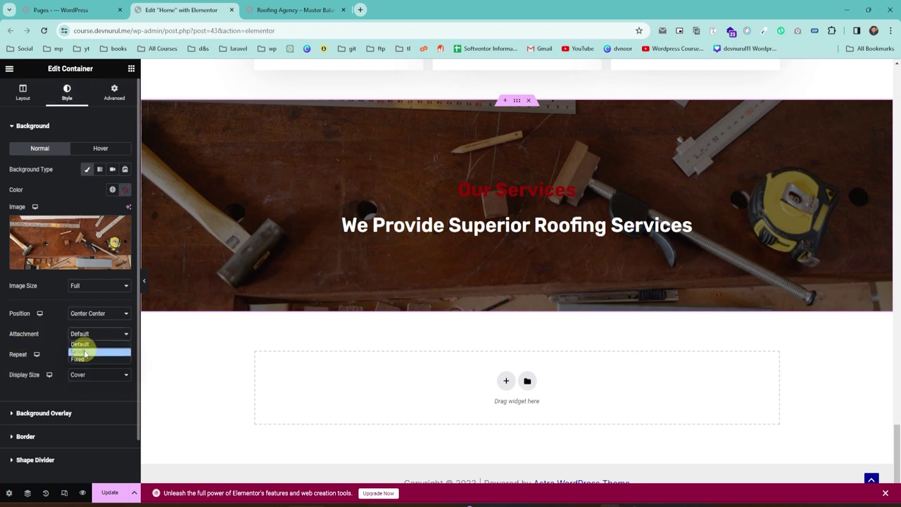
pyautogui.click(81, 359)
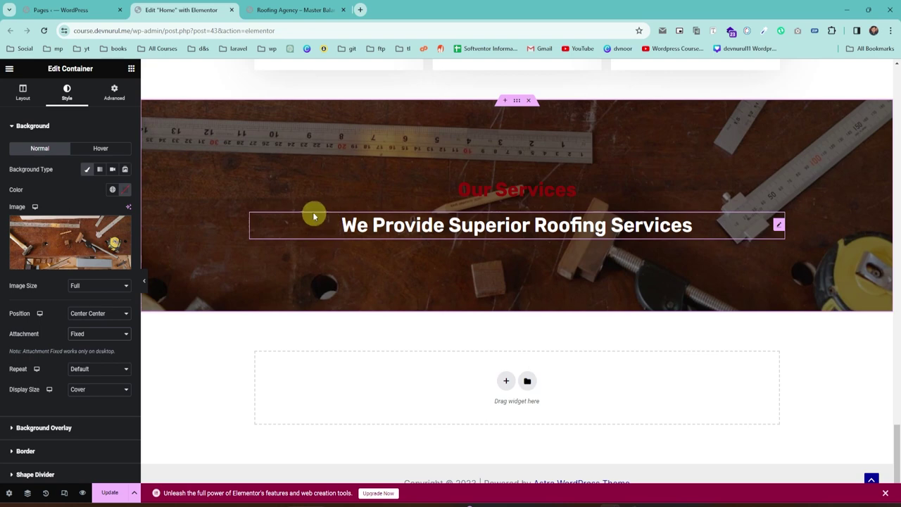
# Check how the banner's fixed background image behaves as the page moves past it.
pyautogui.scroll(2, 314, 213)
pyautogui.scroll(-3, 312, 211)
pyautogui.scroll(3, 309, 207)
pyautogui.scroll(-1, 292, 210)
pyautogui.scroll(-3, 287, 209)
pyautogui.scroll(3, 286, 209)
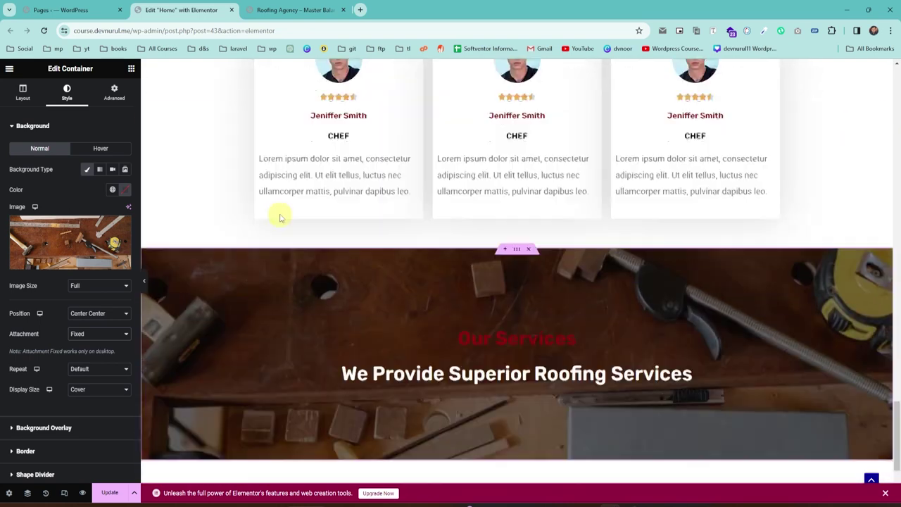
pyautogui.scroll(-3, 274, 208)
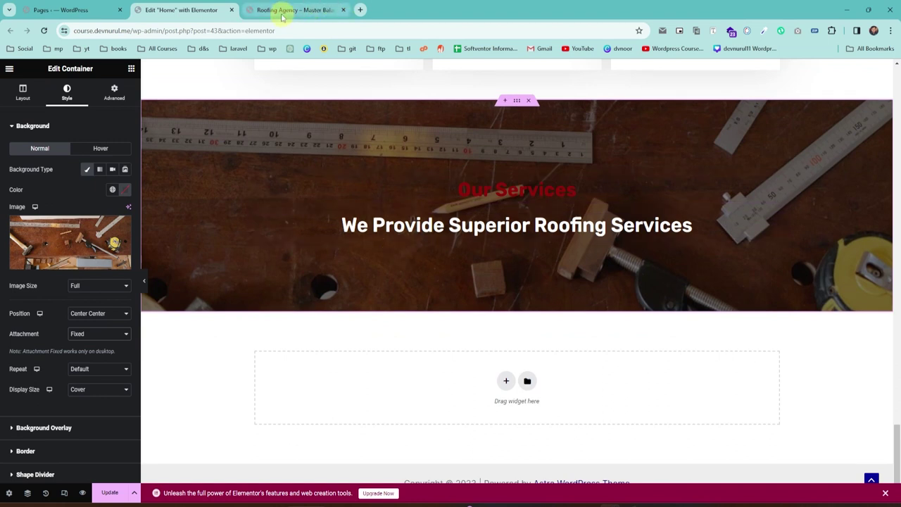
# Close the developer tools on the reference site and examine the Get A Free Quote form and the office details.
pyautogui.click(316, 5)
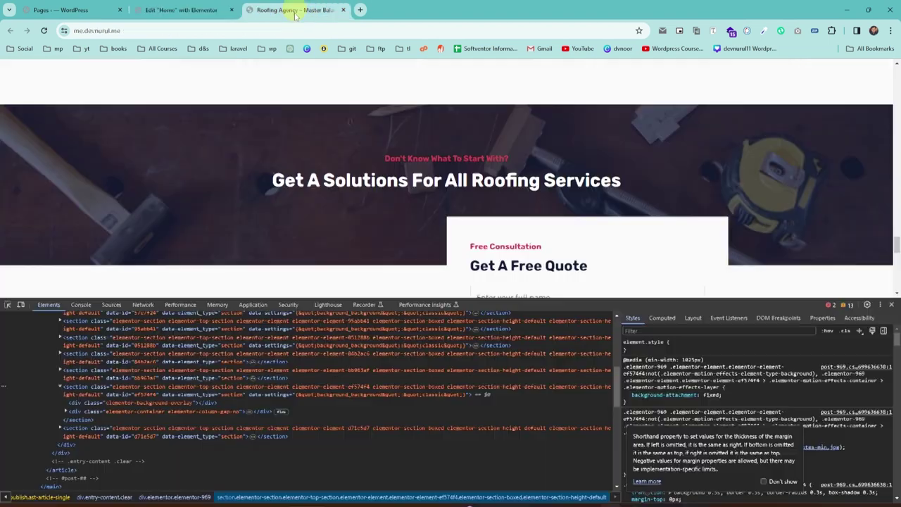
pyautogui.click(891, 305)
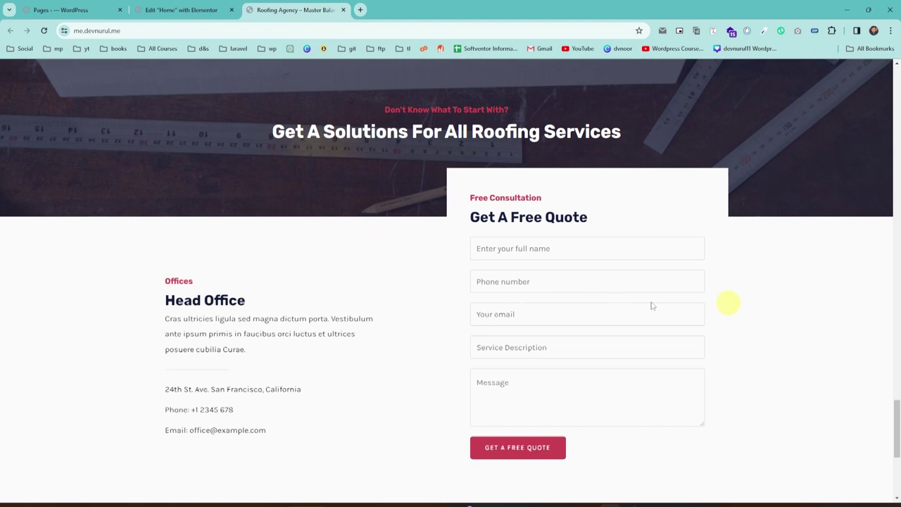
pyautogui.scroll(-4, 424, 332)
pyautogui.scroll(3, 366, 389)
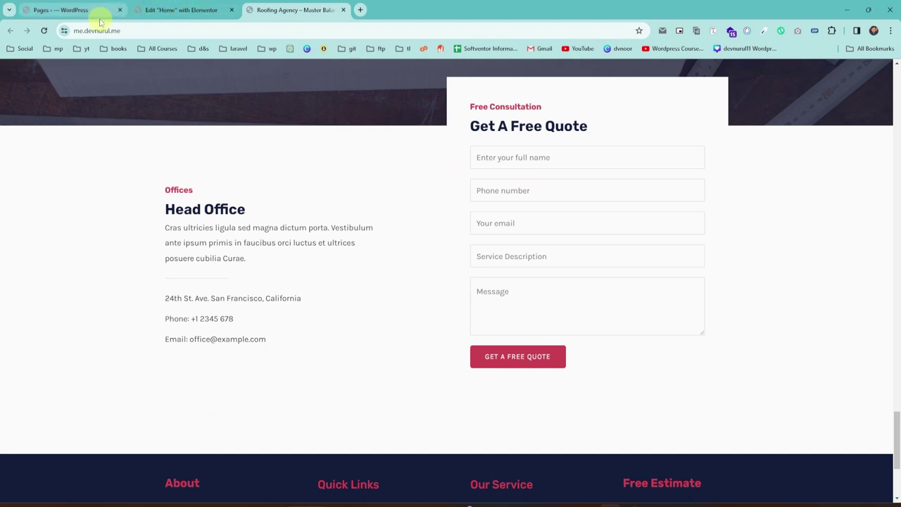
# Switch to the WordPress admin and create a new blank form in WPForms.
pyautogui.click(181, 9)
pyautogui.hotkey('ctrl', 'shift', 'Tab')
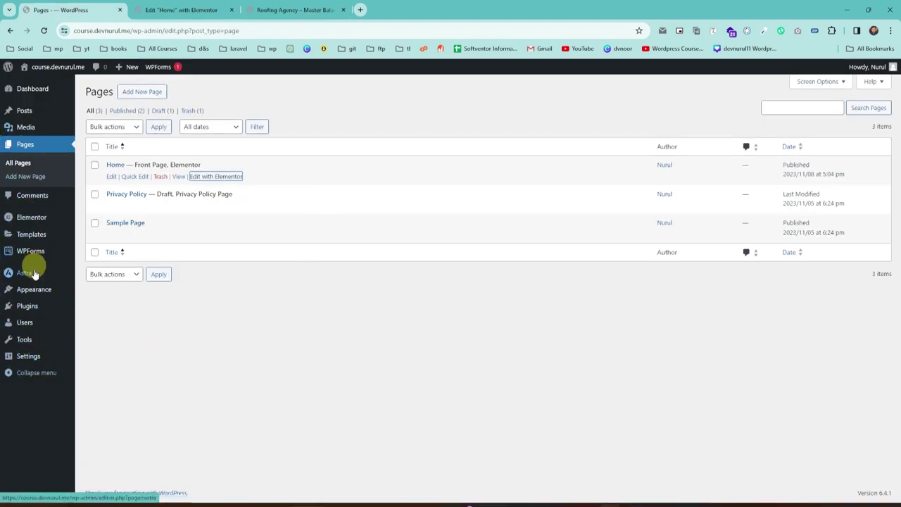
pyautogui.moveTo(13, 255)
pyautogui.click(84, 266)
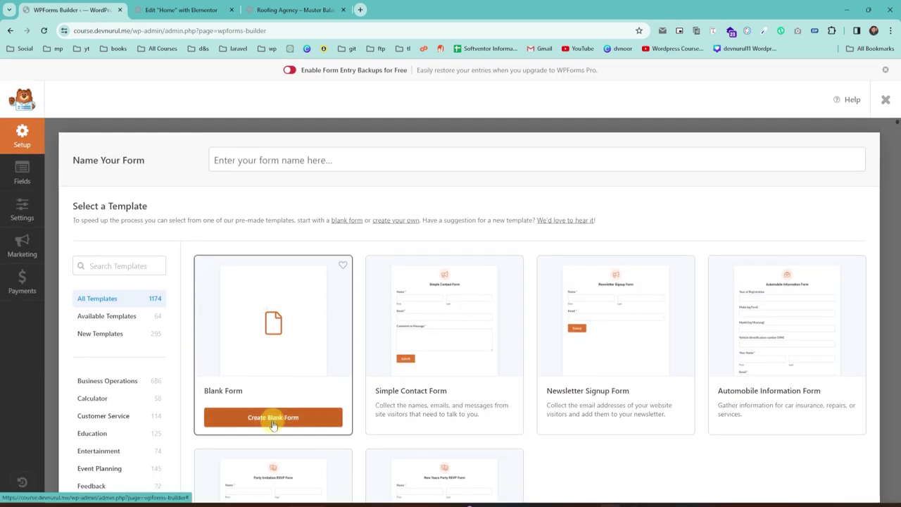
pyautogui.click(272, 419)
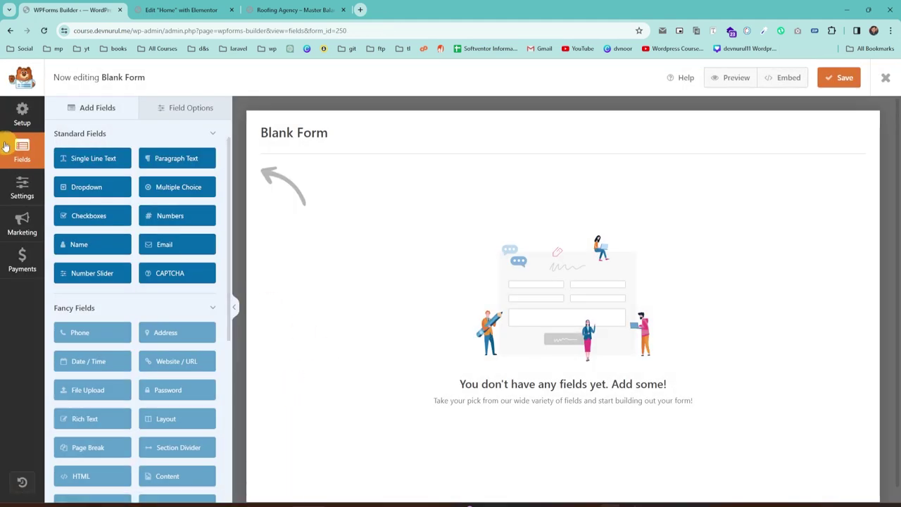
# Following the reference quote form, add a Name field to the blank form and set its format to Simple.
pyautogui.click(294, 9)
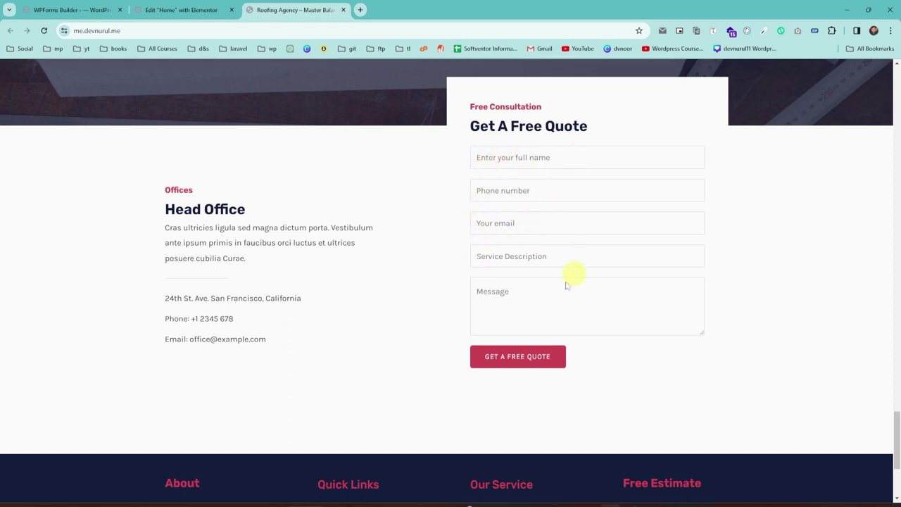
pyautogui.click(81, 12)
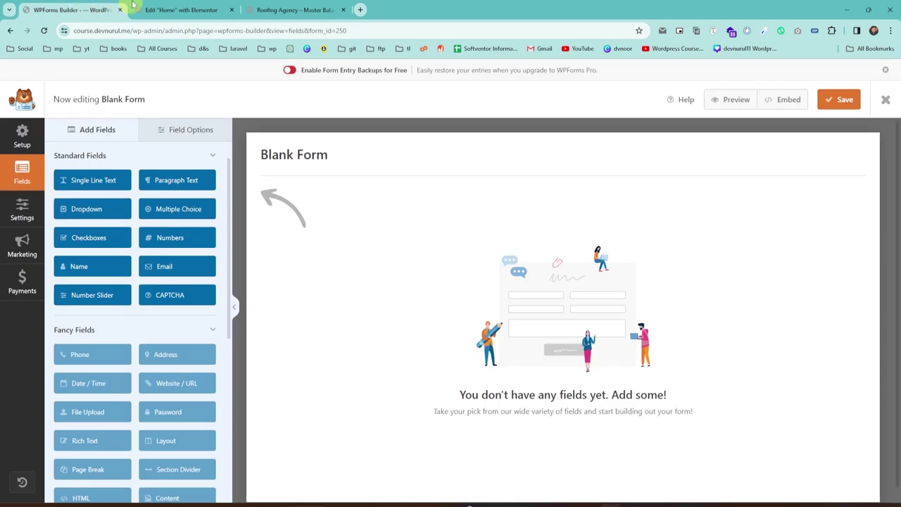
pyautogui.click(80, 267)
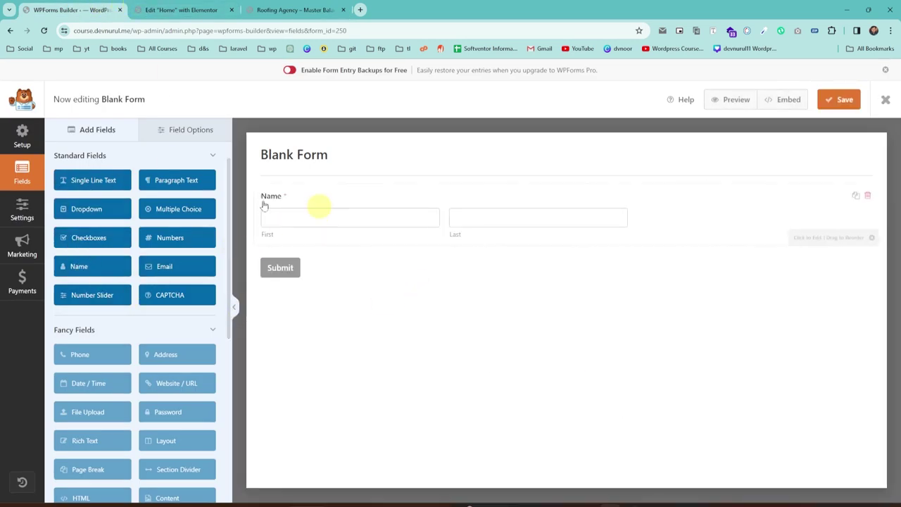
pyautogui.click(341, 218)
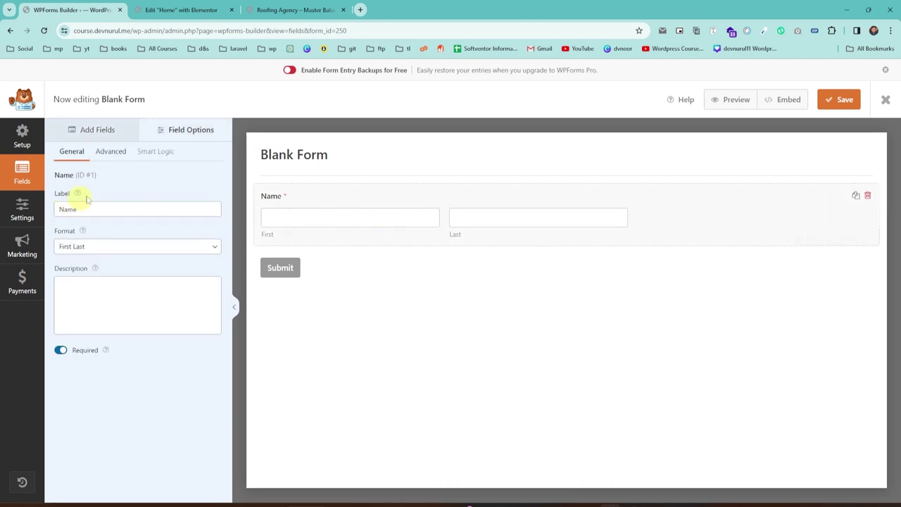
pyautogui.click(104, 246)
pyautogui.click(65, 258)
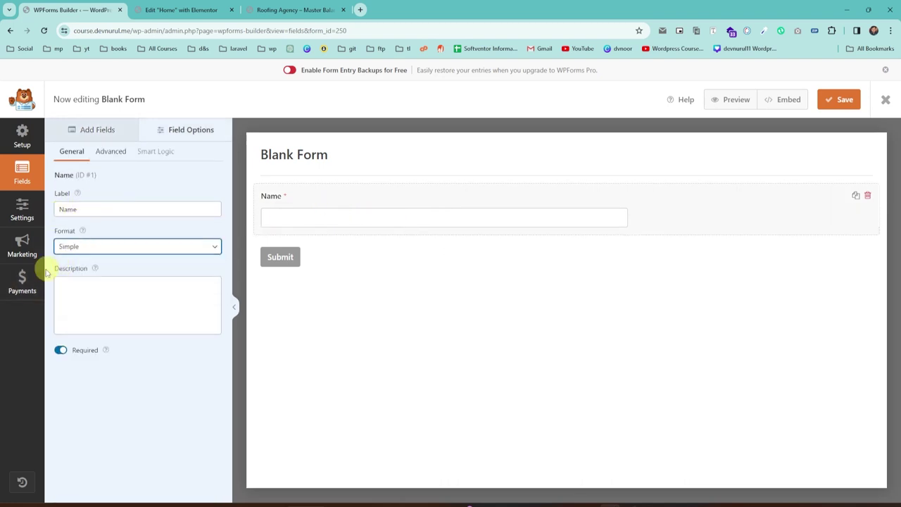
# Check the reference form's first field and set the Name field's placeholder to "Enter Your Name".
pyautogui.click(299, 10)
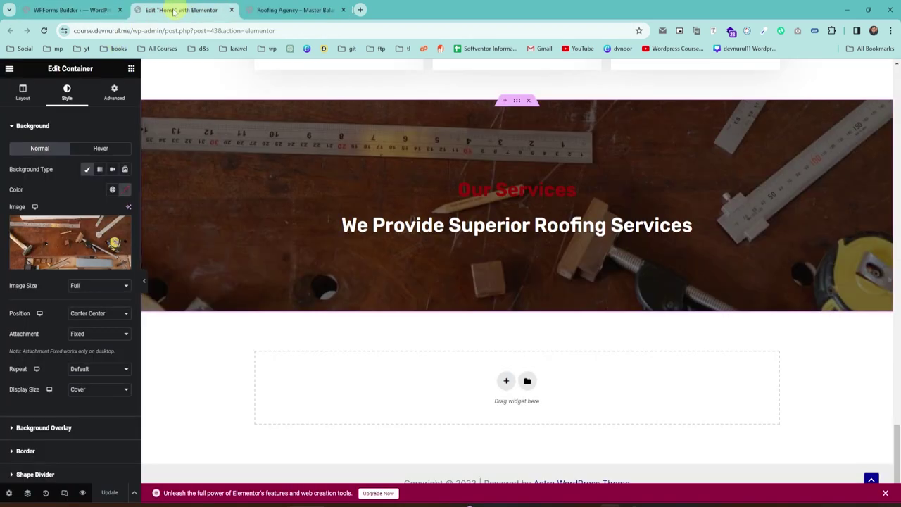
pyautogui.click(173, 10)
pyautogui.click(70, 10)
pyautogui.click(113, 152)
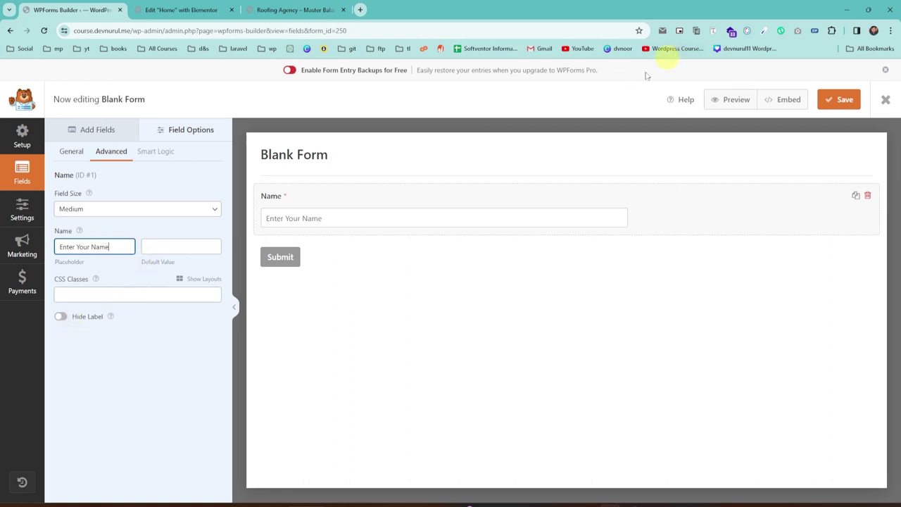
# Check the reference form, duplicate the Name field and set the copy's placeholder to "Enter Your Phone Number".
pyautogui.click(299, 9)
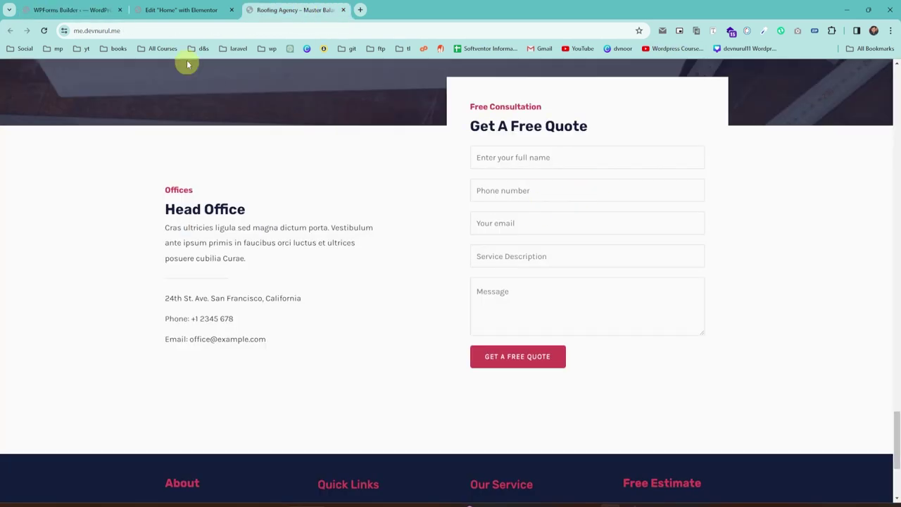
pyautogui.click(180, 10)
pyautogui.click(71, 10)
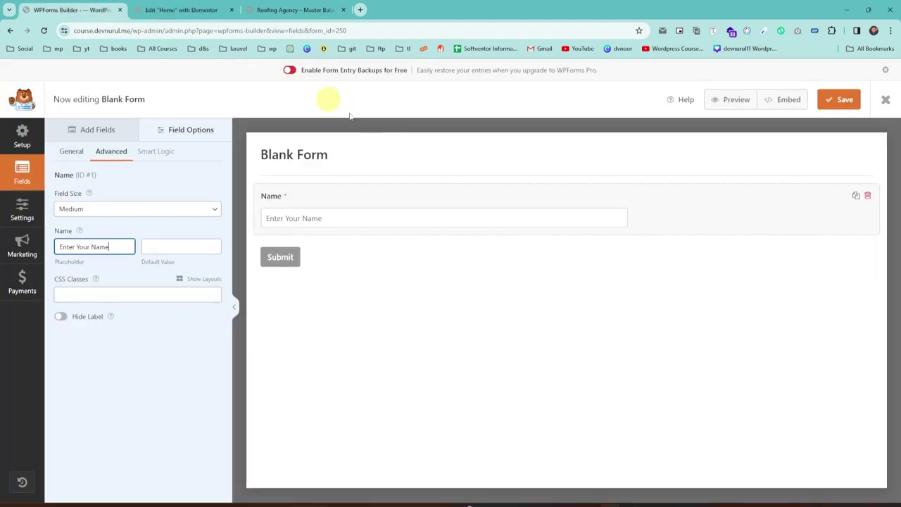
pyautogui.click(856, 196)
pyautogui.click(426, 311)
pyautogui.click(113, 246)
pyautogui.press('BackSpace')
pyautogui.press('BackSpace')
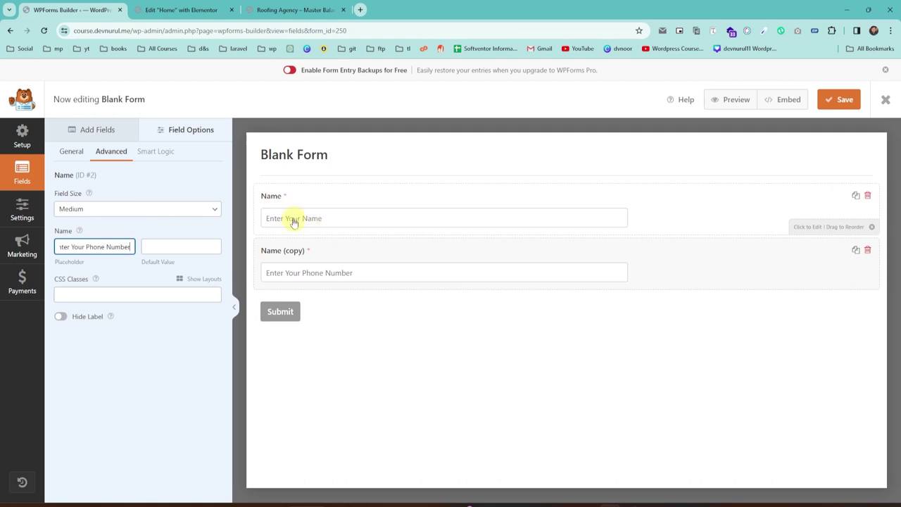
# Hide the labels of the phone number and name fields and check which field follows in the reference form.
pyautogui.click(79, 318)
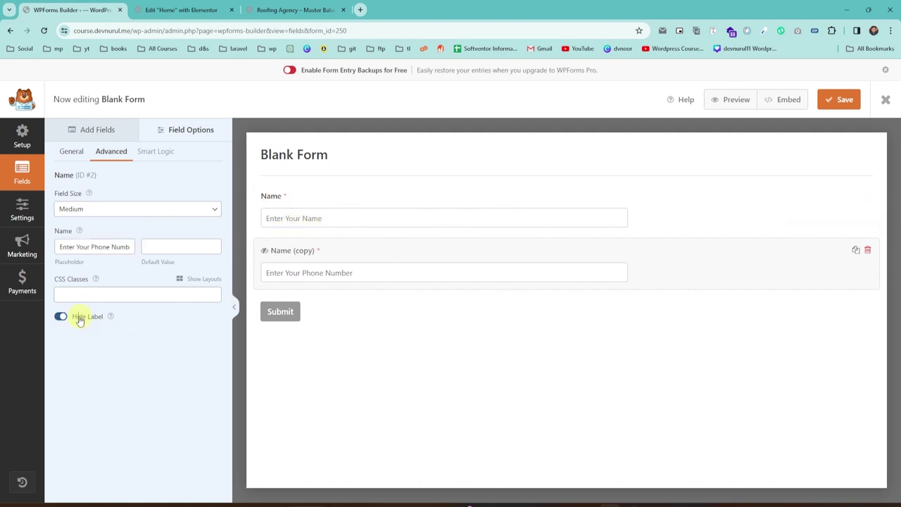
pyautogui.click(294, 197)
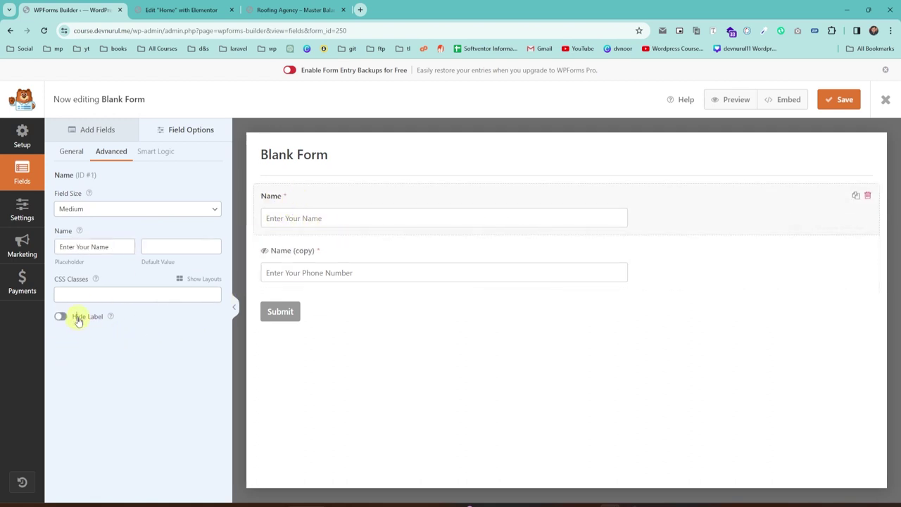
pyautogui.click(295, 10)
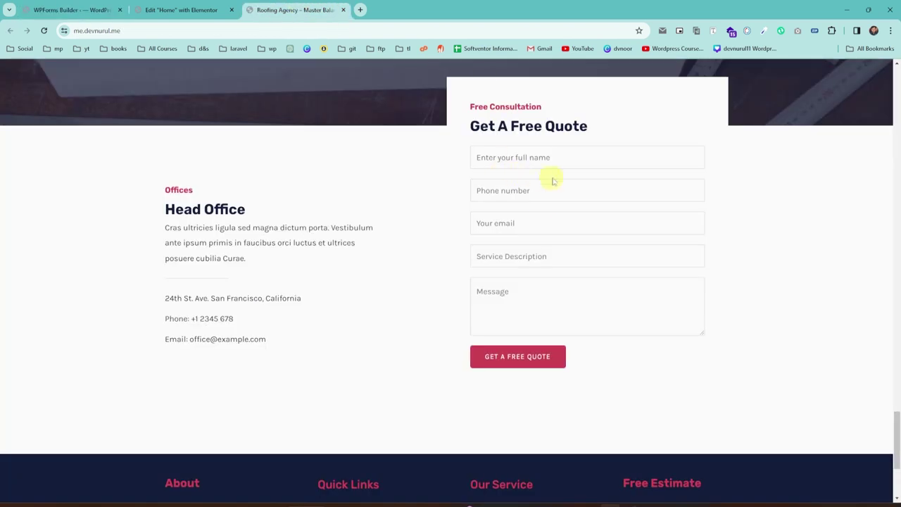
pyautogui.click(74, 9)
pyautogui.click(181, 10)
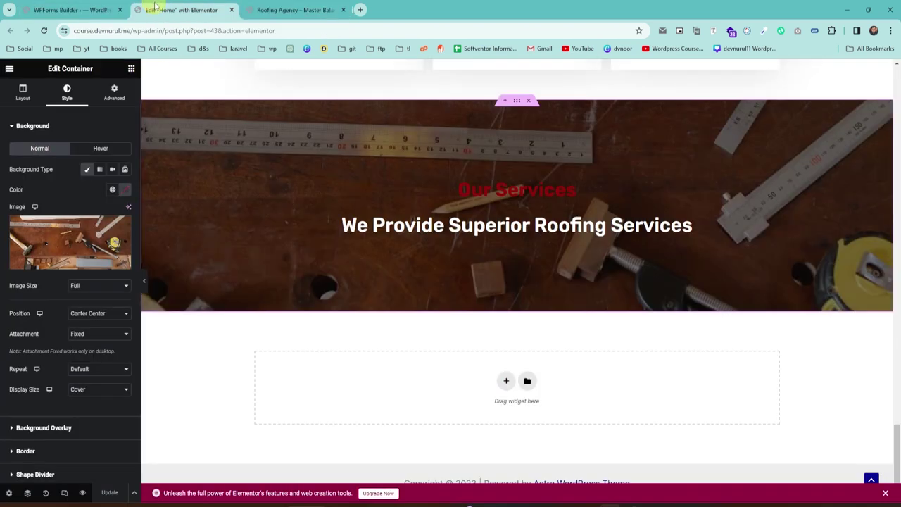
pyautogui.click(42, 10)
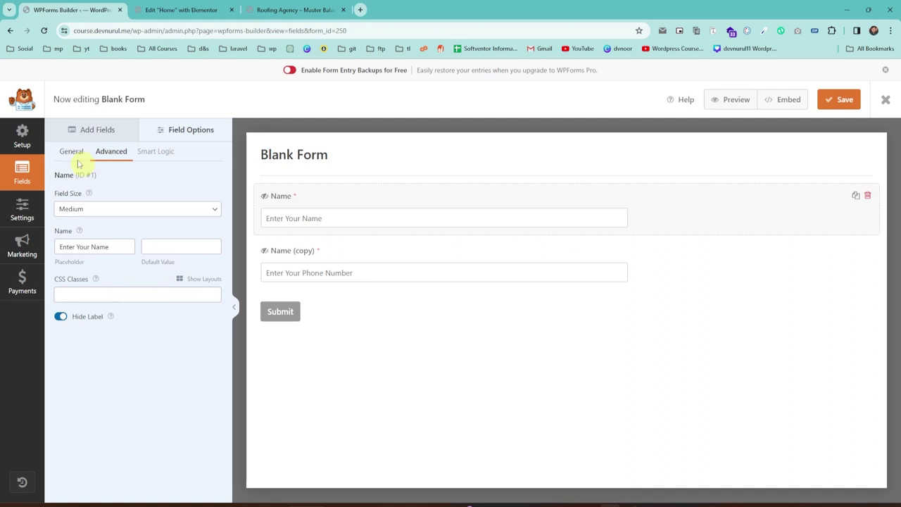
# Add an Email field with a hidden label to the form and check its counterpart in the reference form.
pyautogui.click(90, 133)
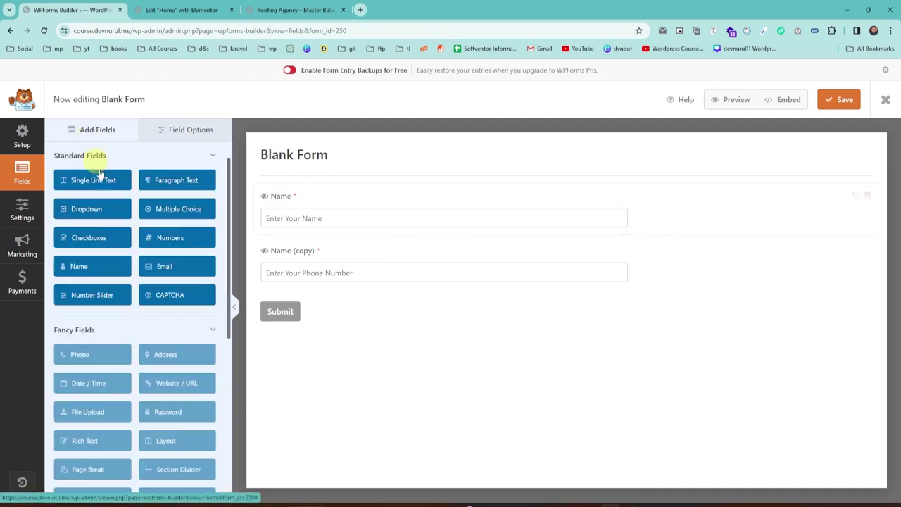
pyautogui.click(163, 268)
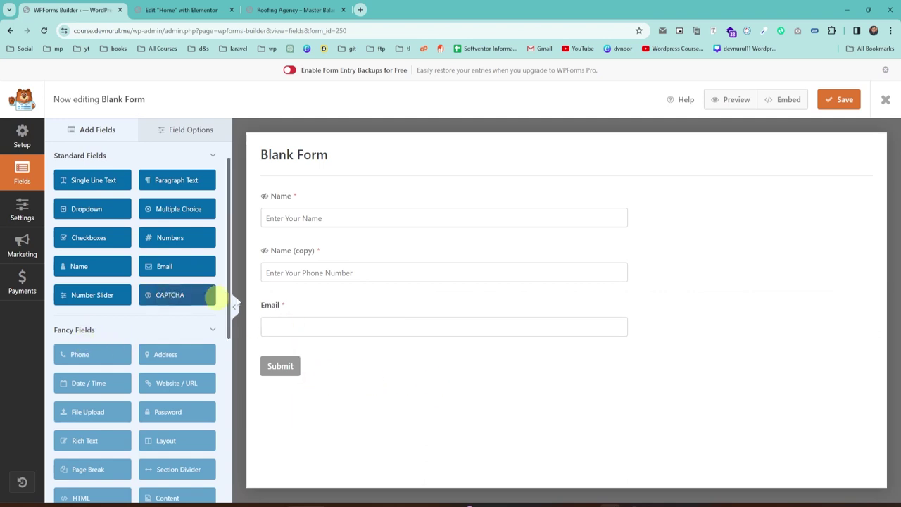
pyautogui.click(295, 316)
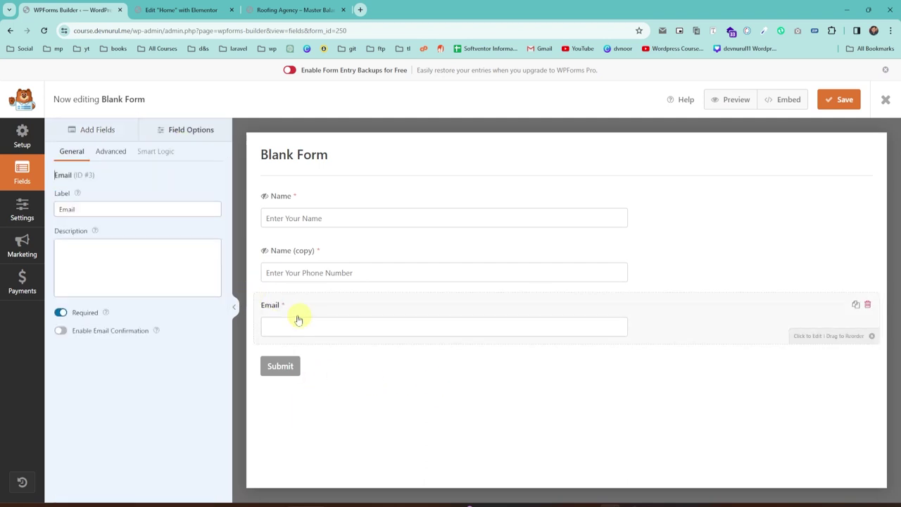
pyautogui.click(109, 153)
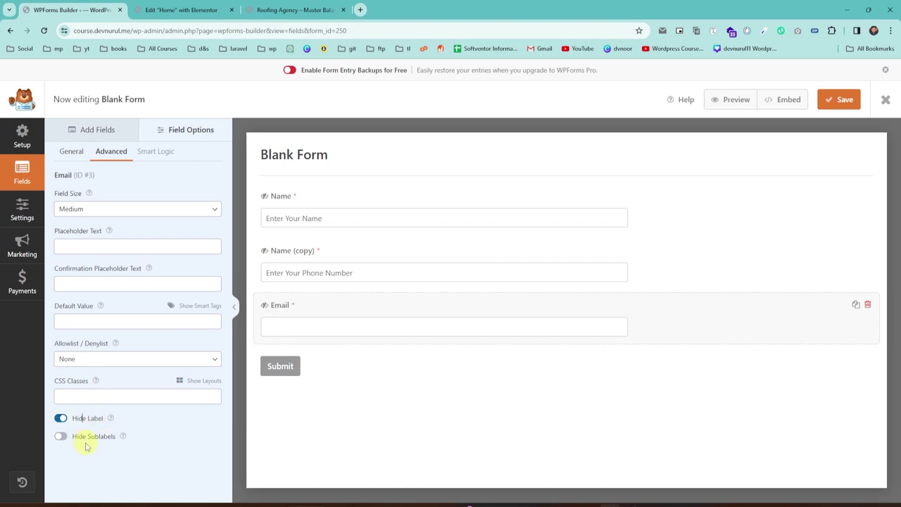
pyautogui.click(180, 10)
pyautogui.click(278, 10)
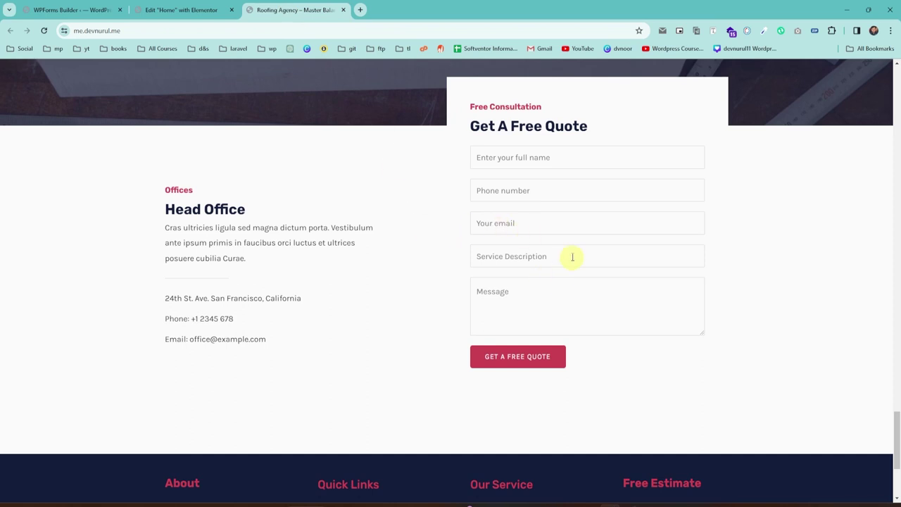
# Set the Email field's placeholder to "Your Email" and check which field follows it in the reference form.
pyautogui.click(548, 225)
pyautogui.click(70, 9)
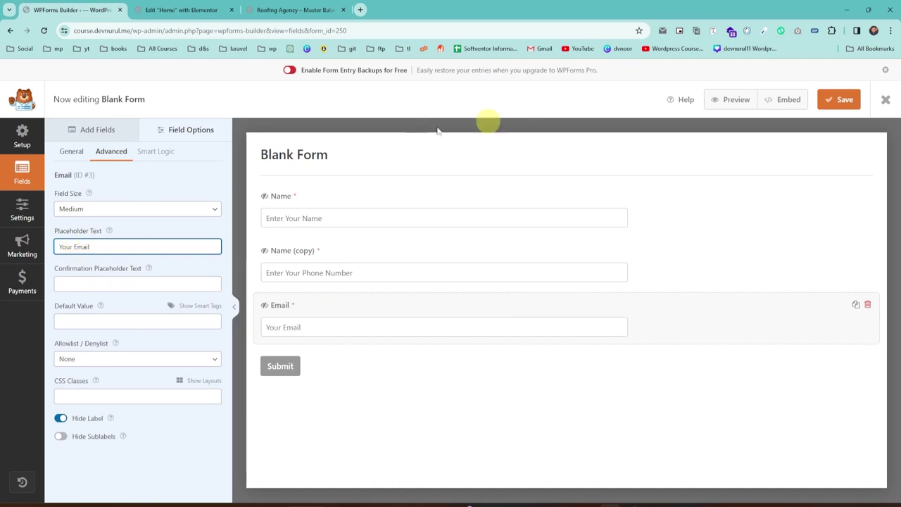
pyautogui.click(294, 10)
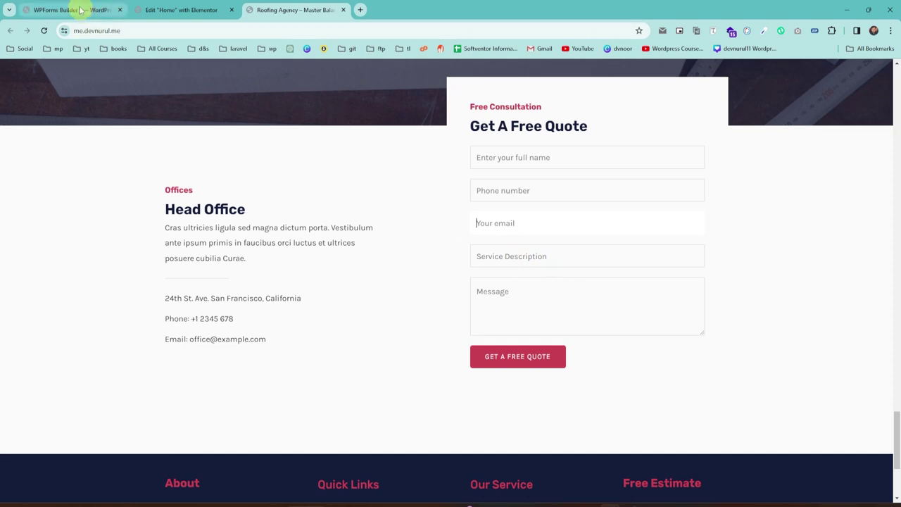
pyautogui.click(81, 9)
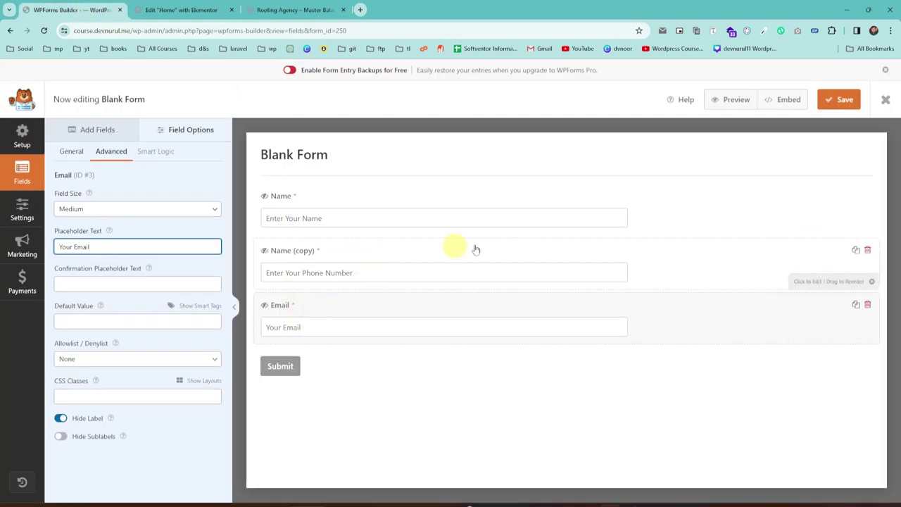
# Duplicate the phone number field, move the copy below the Email field and label it "service".
pyautogui.click(854, 251)
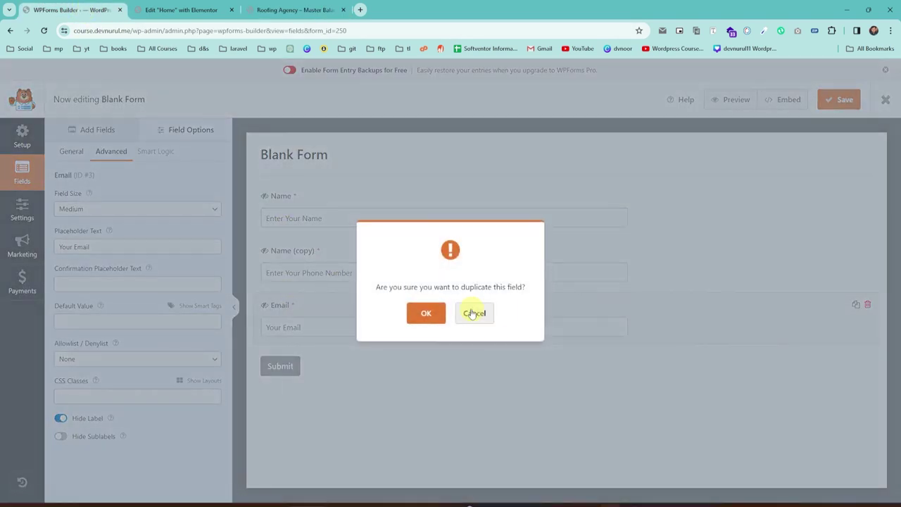
pyautogui.click(428, 309)
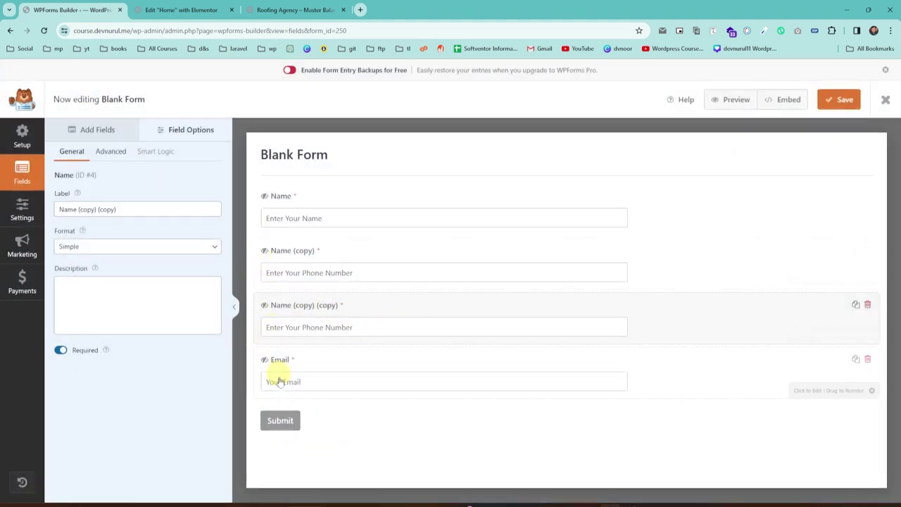
pyautogui.moveTo(264, 307); pyautogui.dragTo(261, 372)
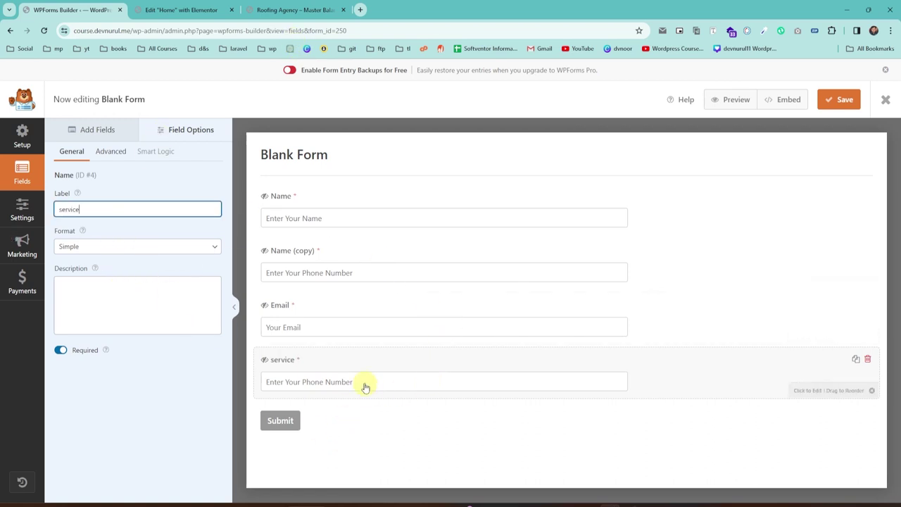
# Set the service field's placeholder to "Services Descriptions".
pyautogui.click(106, 152)
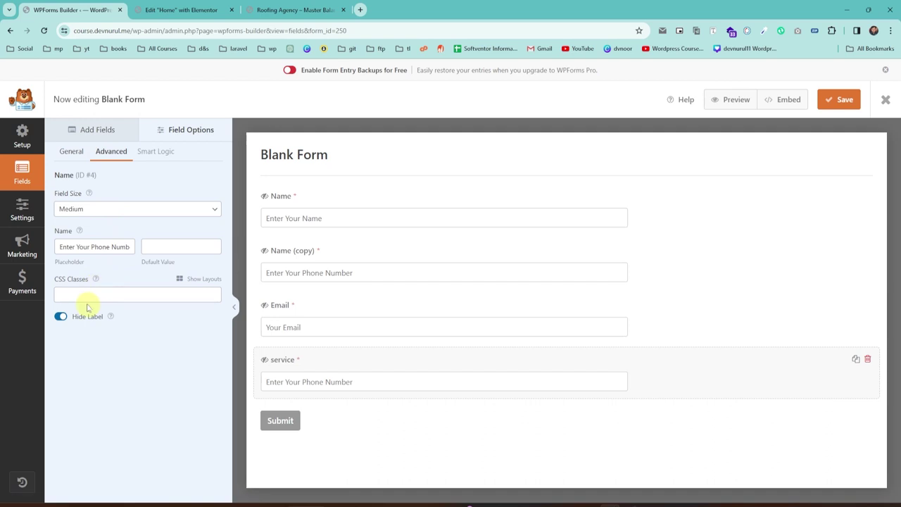
pyautogui.moveTo(59, 246); pyautogui.dragTo(153, 246)
pyautogui.press('BackSpace')
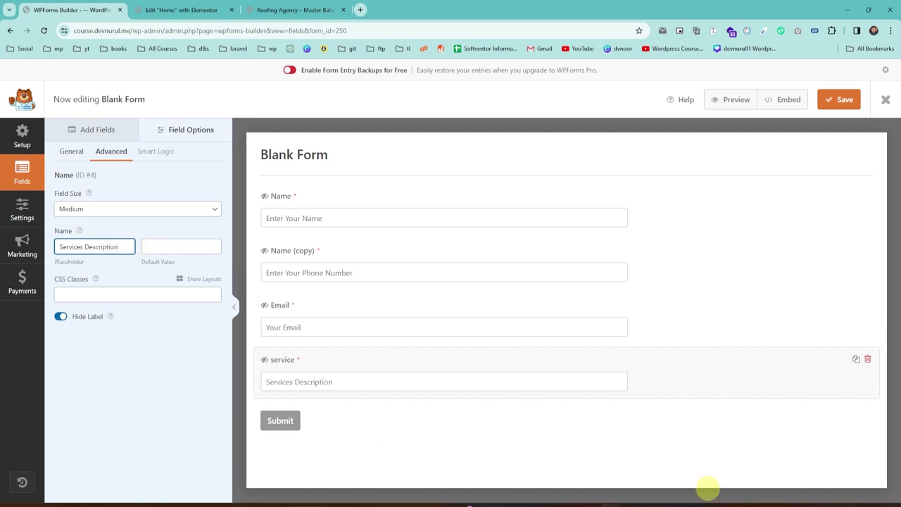
pyautogui.write('s')
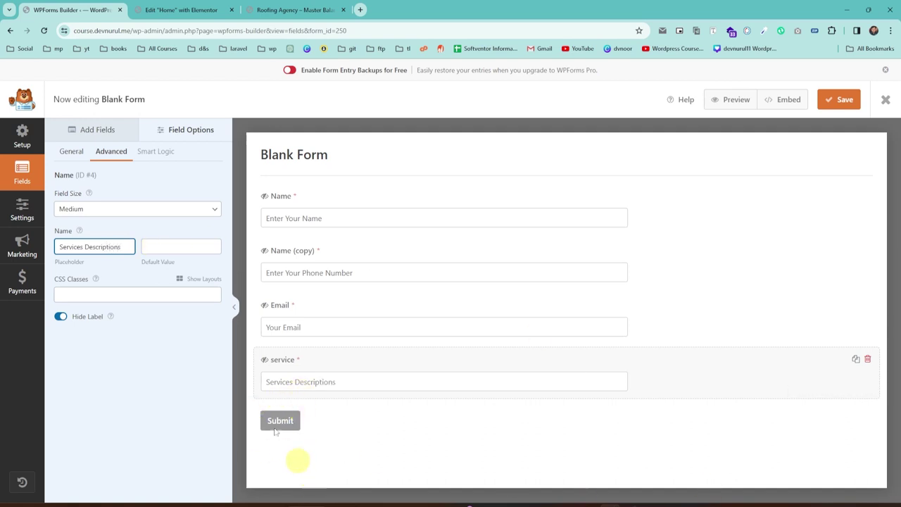
# Check the reference form's last field and add a Paragraph Text field below the service field.
pyautogui.click(283, 10)
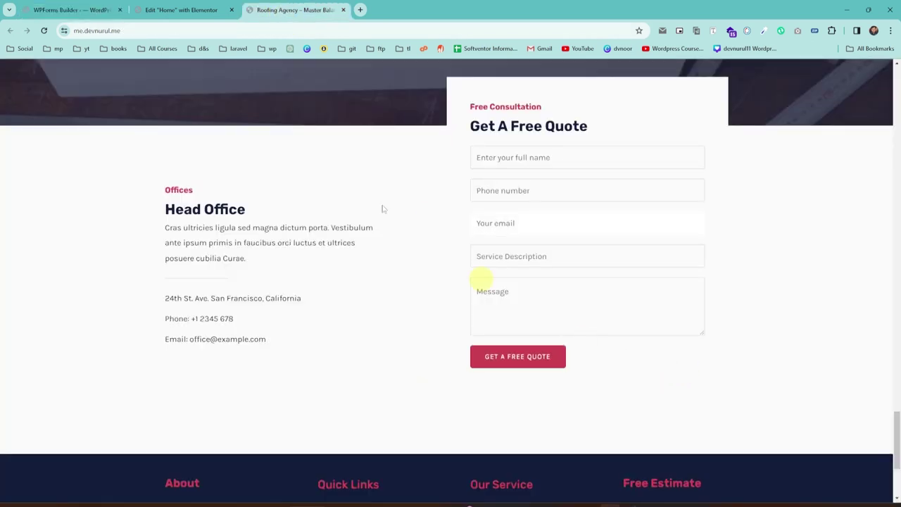
pyautogui.click(80, 9)
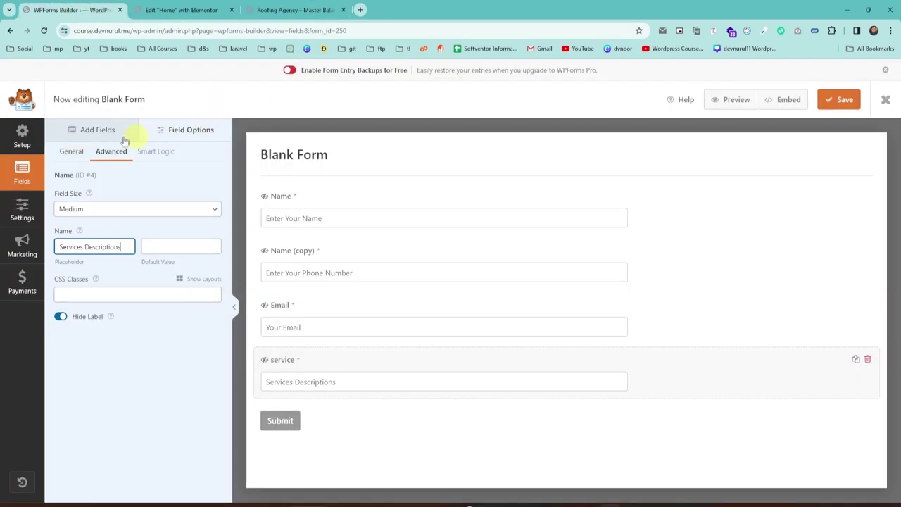
pyautogui.click(83, 129)
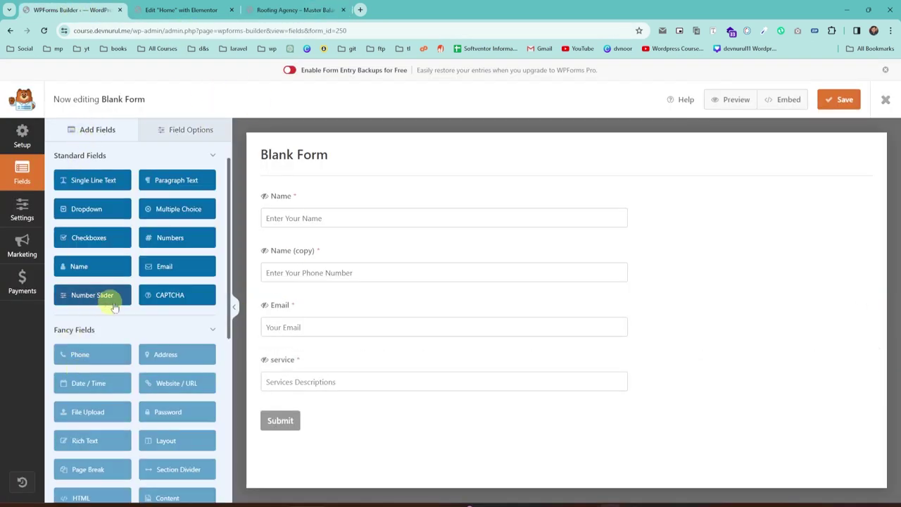
pyautogui.click(180, 181)
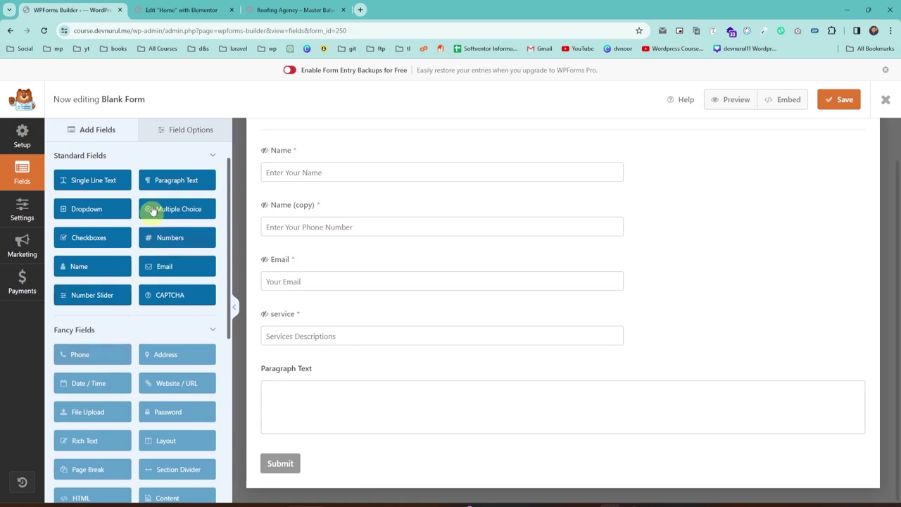
# Set the Paragraph Text field's placeholder to "Message" and hide its label.
pyautogui.click(321, 417)
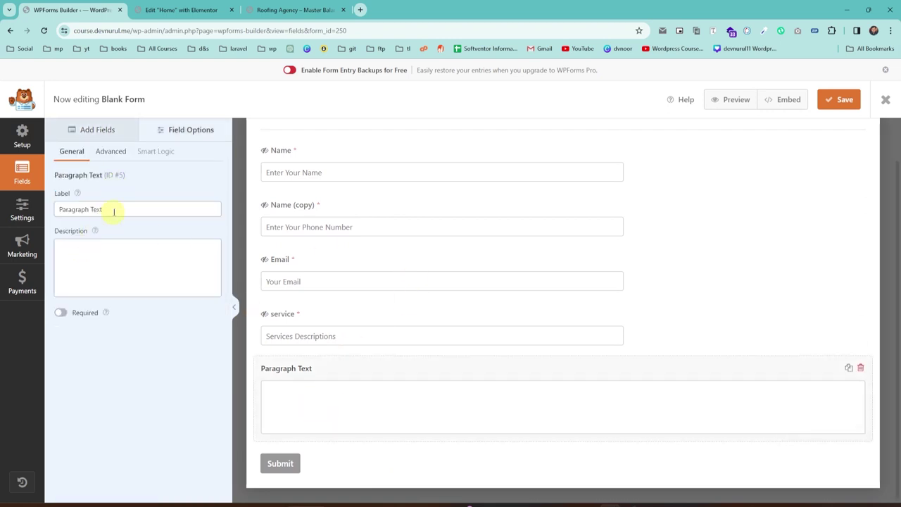
pyautogui.click(111, 150)
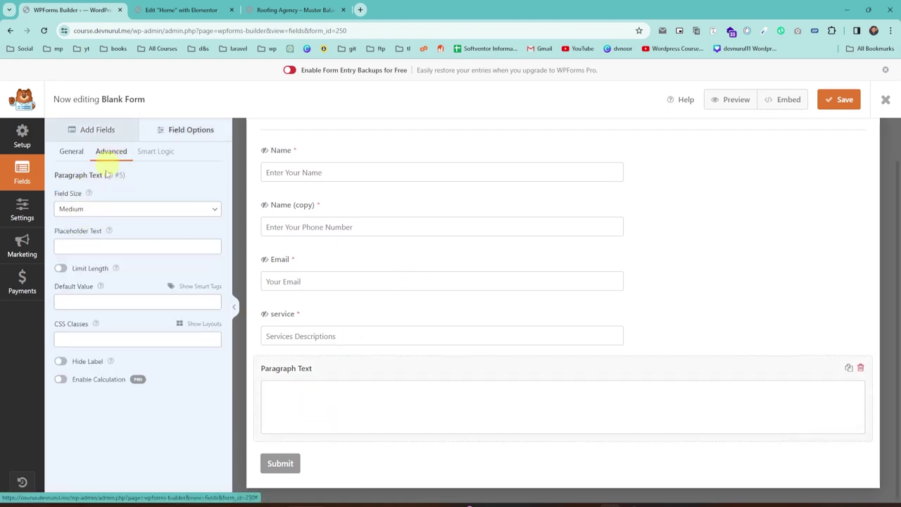
pyautogui.click(79, 246)
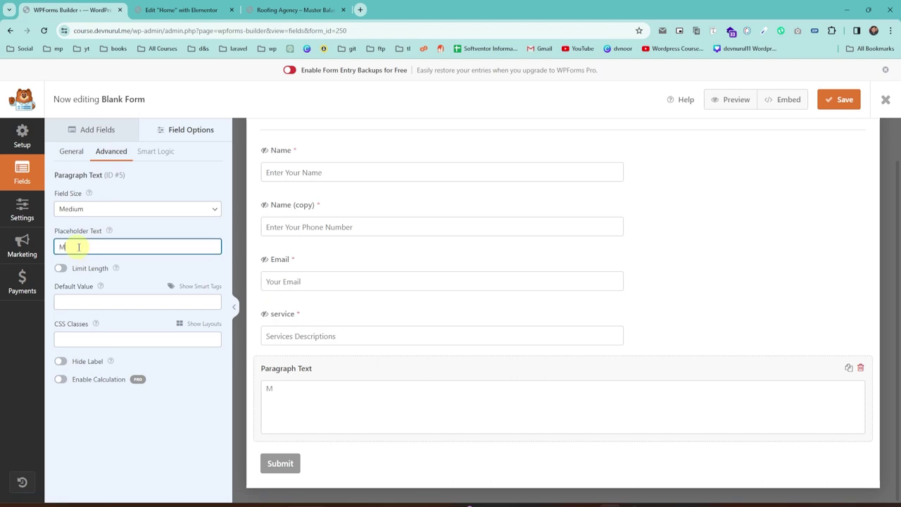
pyautogui.click(60, 362)
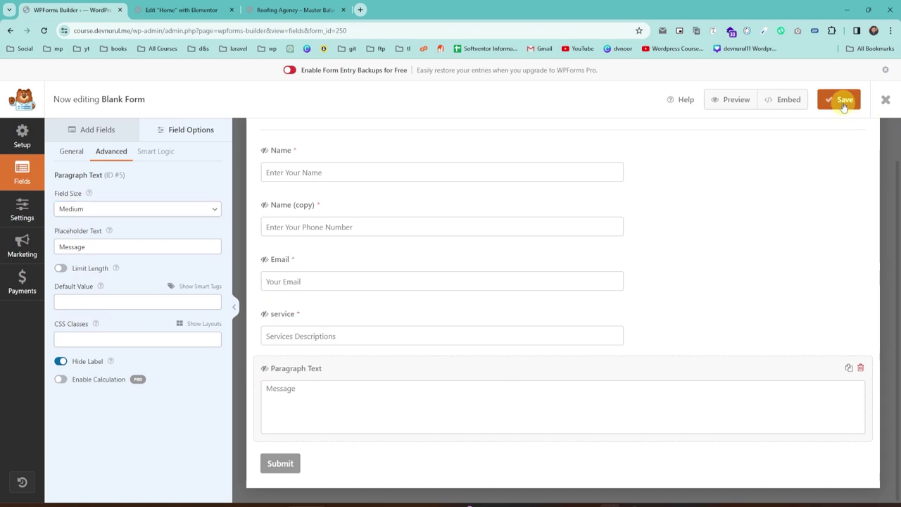
# Rename the form "Contact Form" in its general settings and save it.
pyautogui.scroll(1, 332, 151)
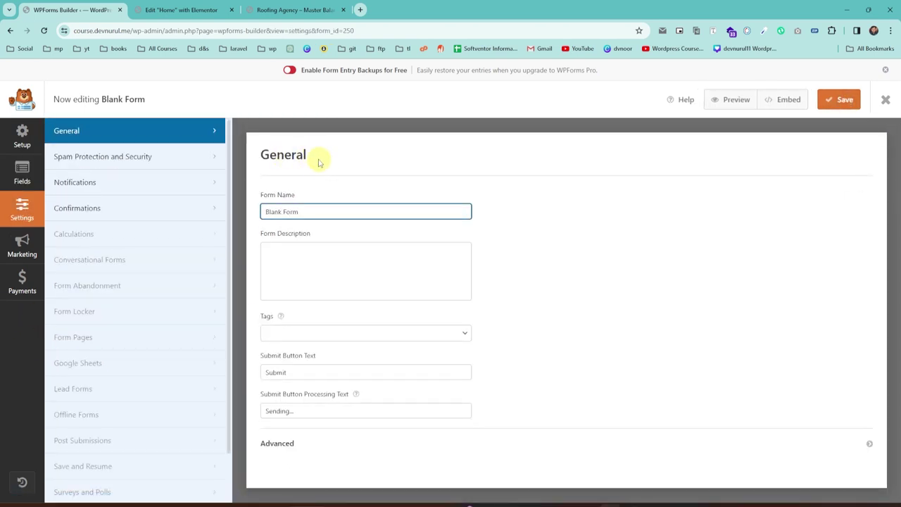
pyautogui.moveTo(310, 211); pyautogui.dragTo(236, 224)
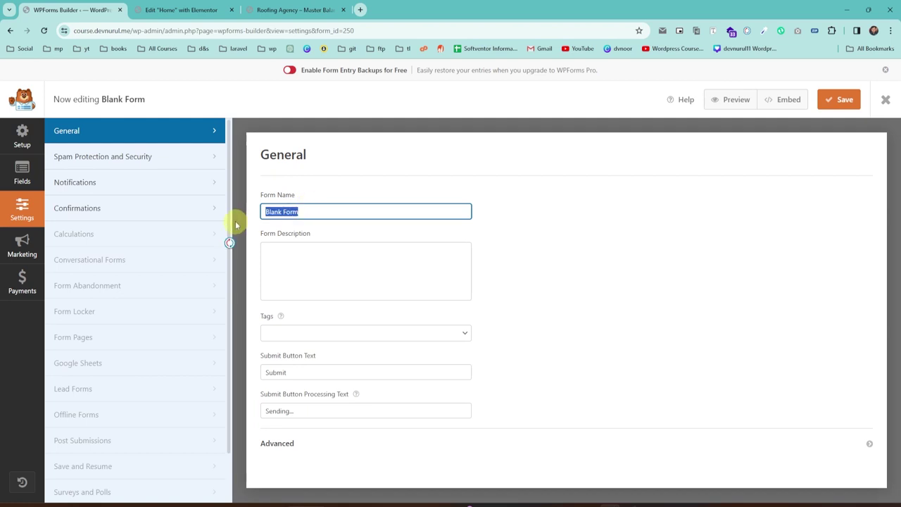
pyautogui.write('Cont')
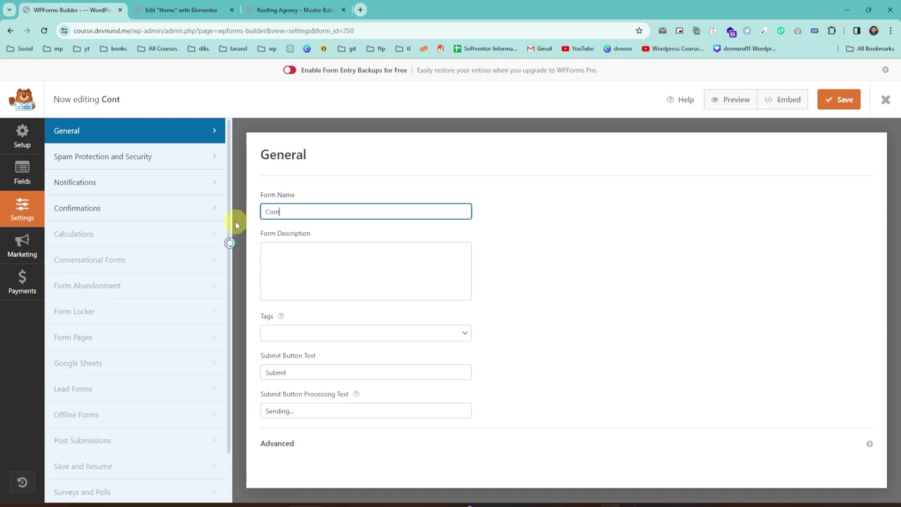
pyautogui.write('act Form')
pyautogui.click(839, 99)
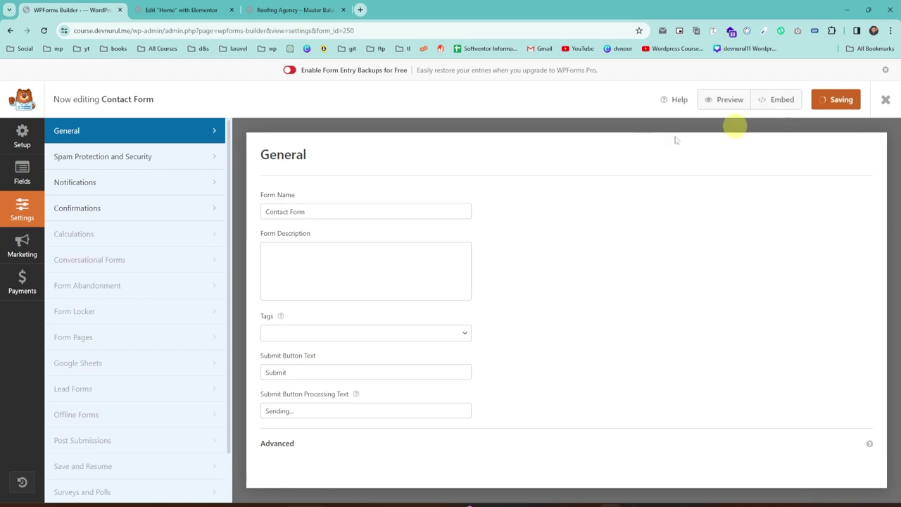
# Switch to the Home page in Elementor, reload the editor and add a row-direction container below the roofing banner.
pyautogui.click(166, 6)
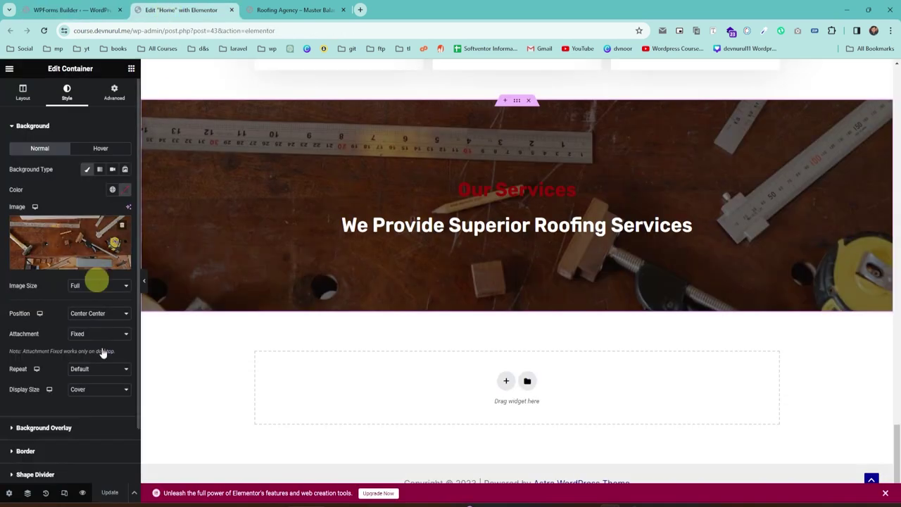
pyautogui.click(44, 31)
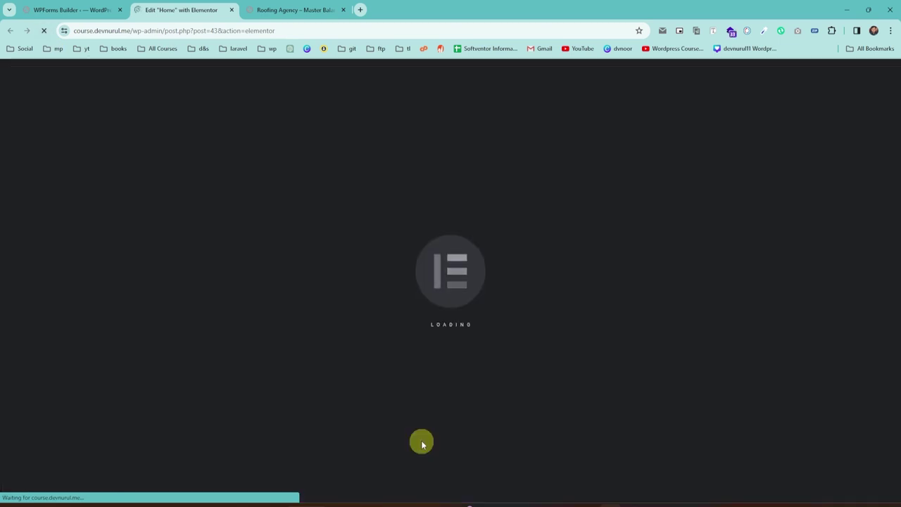
pyautogui.scroll(-20, 394, 337)
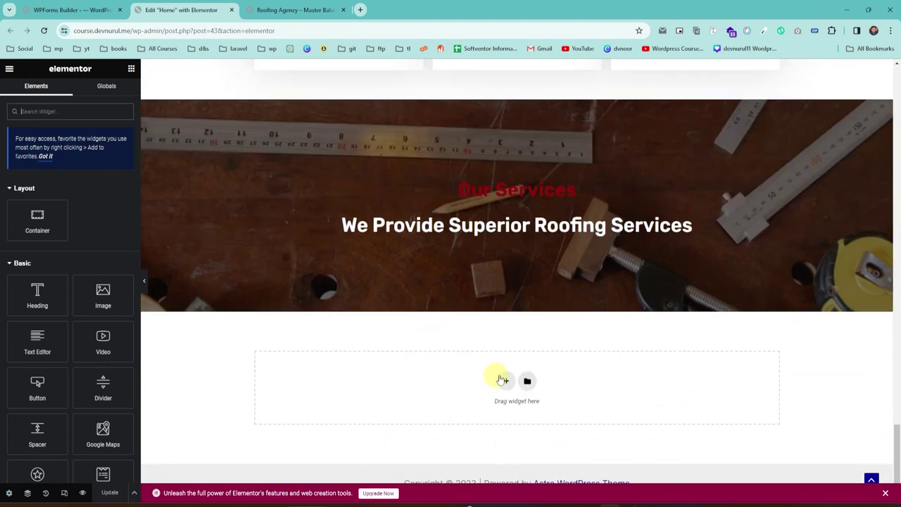
pyautogui.click(507, 382)
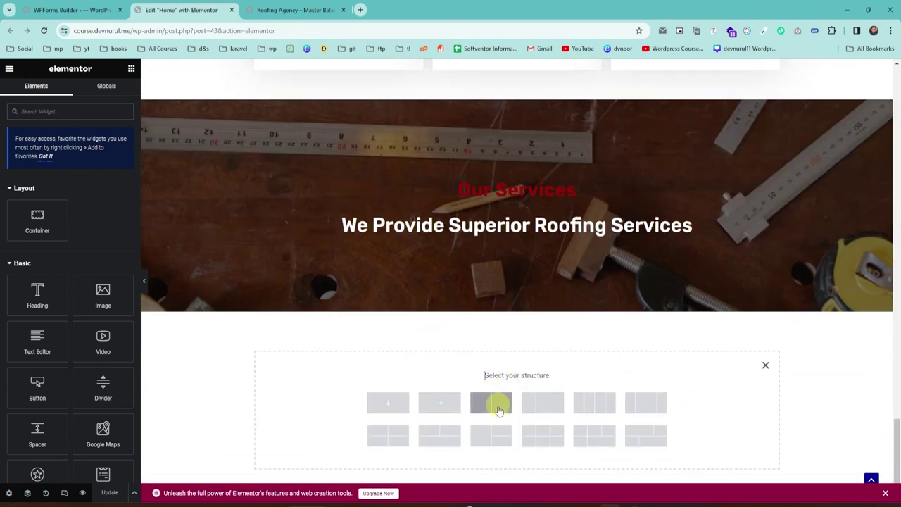
pyautogui.click(431, 407)
# Check the reference's two-column layout, then add an inner container to the new row and duplicate it to make two columns.
pyautogui.click(296, 10)
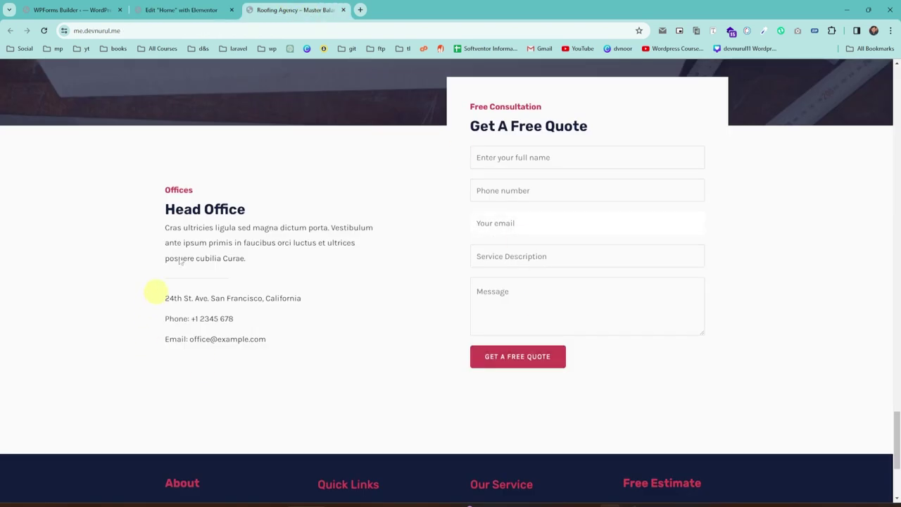
pyautogui.click(177, 10)
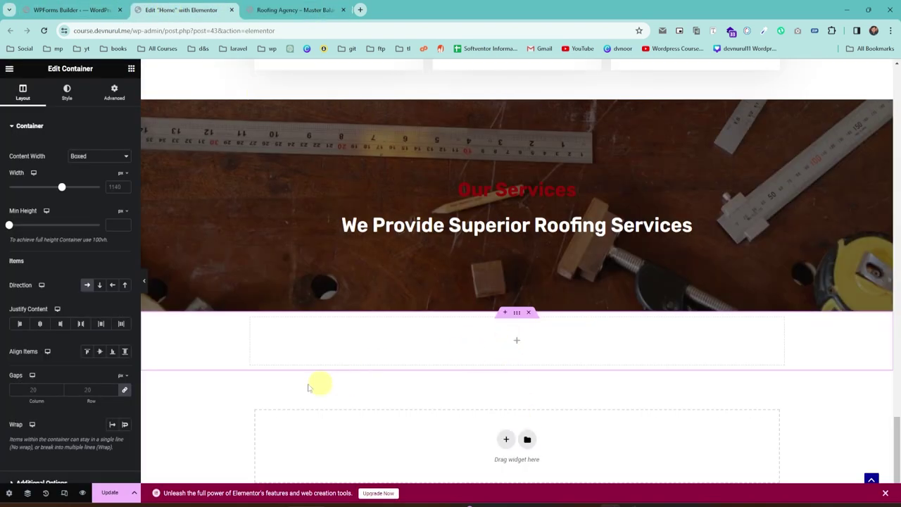
pyautogui.scroll(-1, 258, 316)
pyautogui.click(259, 302)
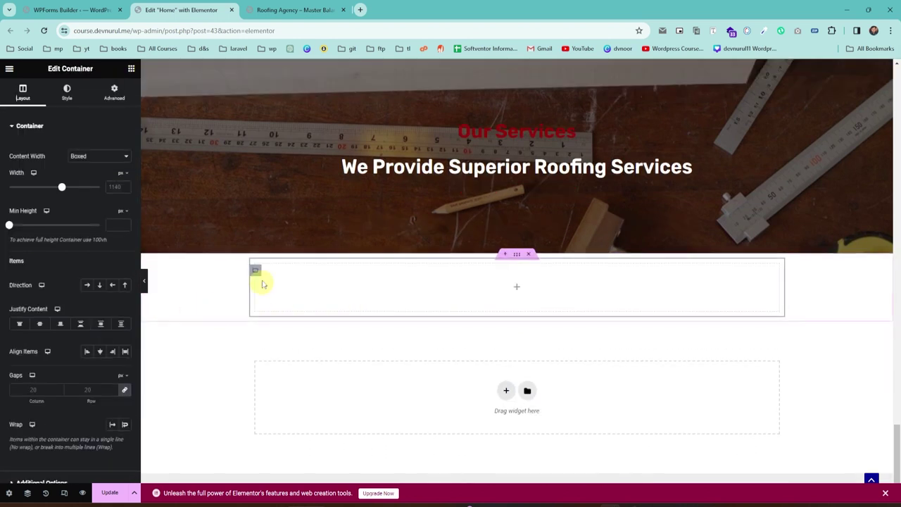
pyautogui.rightClick(254, 273)
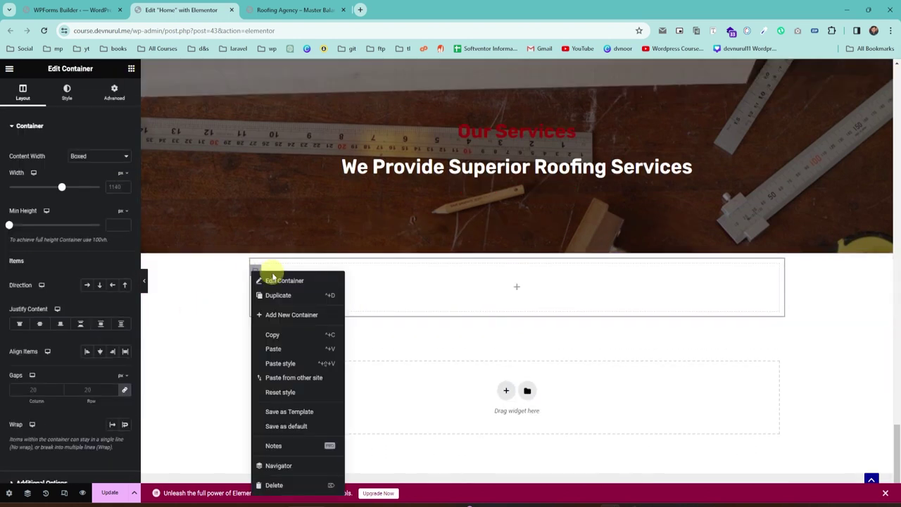
pyautogui.click(270, 295)
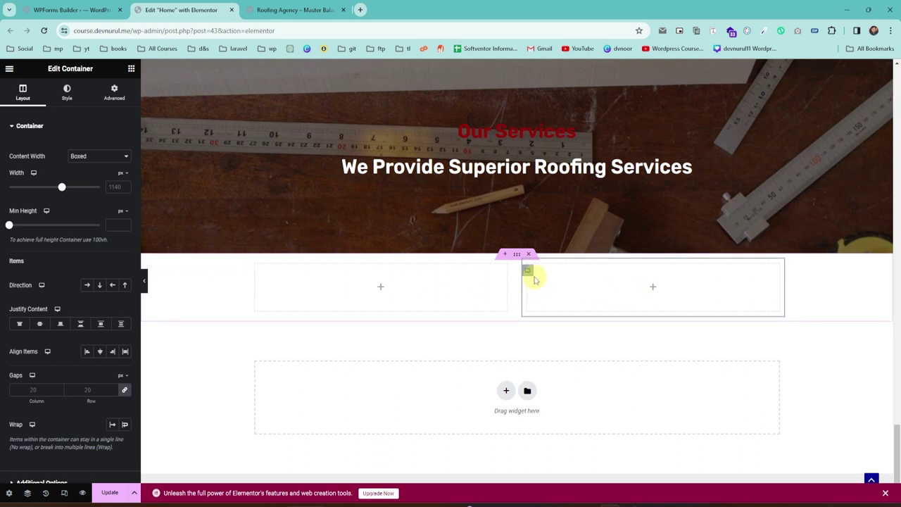
# Check the reference's quote section, then add "Free Consultation" and "Get A Free Quote" headings to the second column.
pyautogui.scroll(2, 535, 327)
pyautogui.scroll(-2, 497, 345)
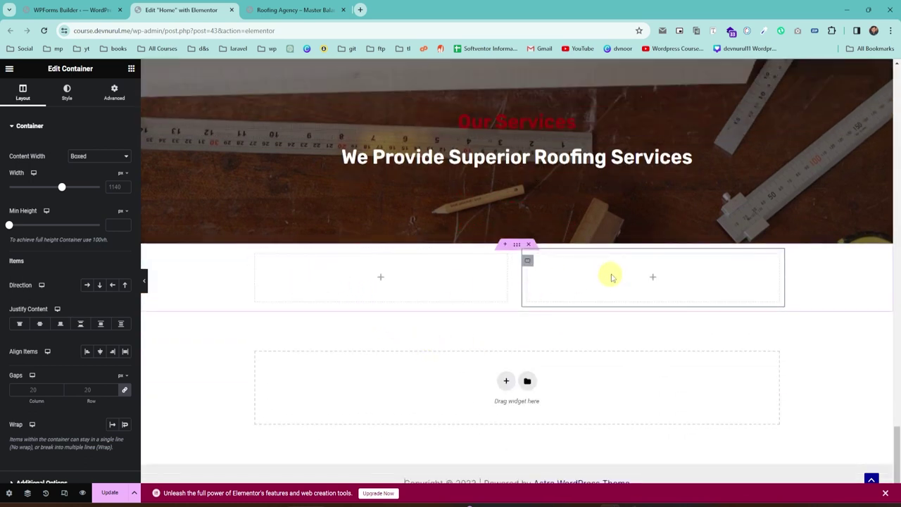
pyautogui.click(256, 10)
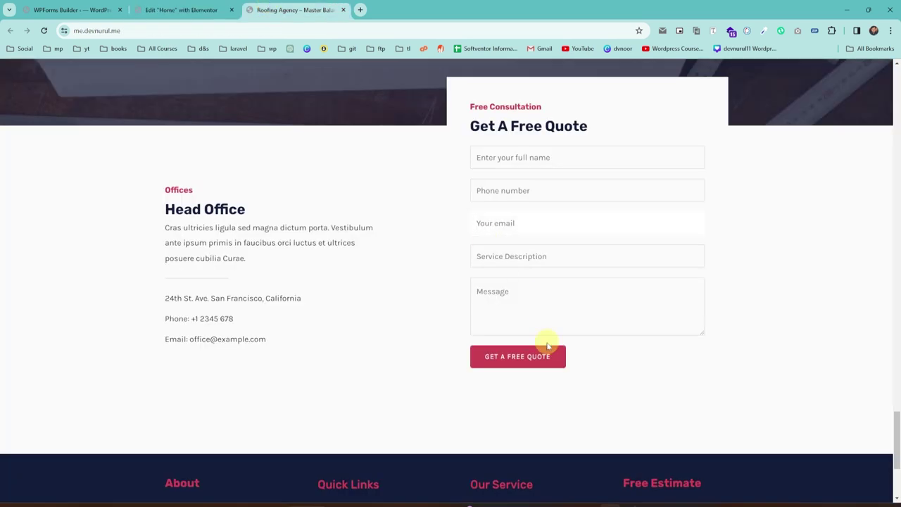
pyautogui.scroll(2, 589, 243)
pyautogui.moveTo(599, 228); pyautogui.dragTo(456, 208)
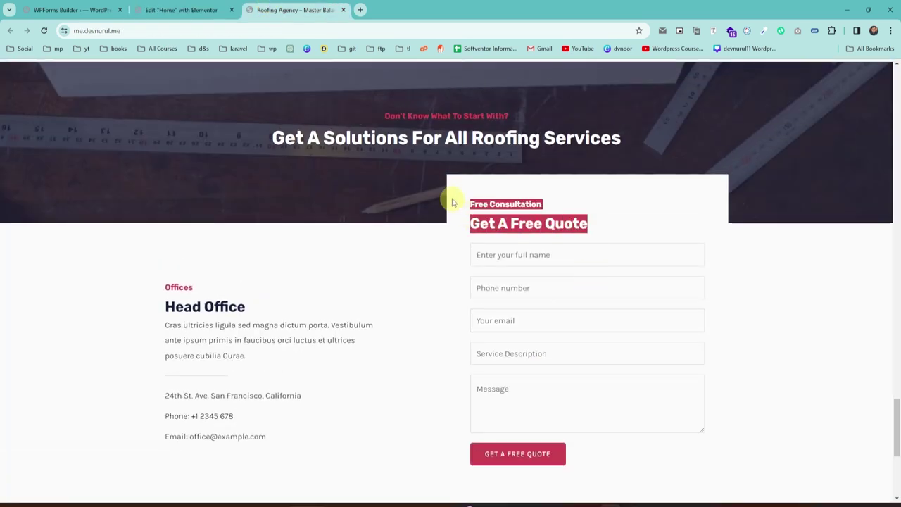
pyautogui.hotkey('ctrl', 'pageup')
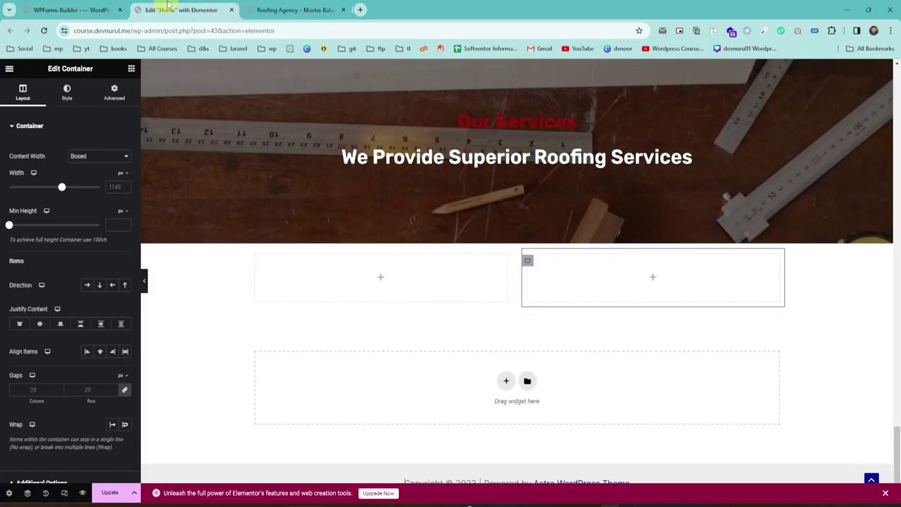
pyautogui.click(131, 68)
pyautogui.scroll(3, 412, 328)
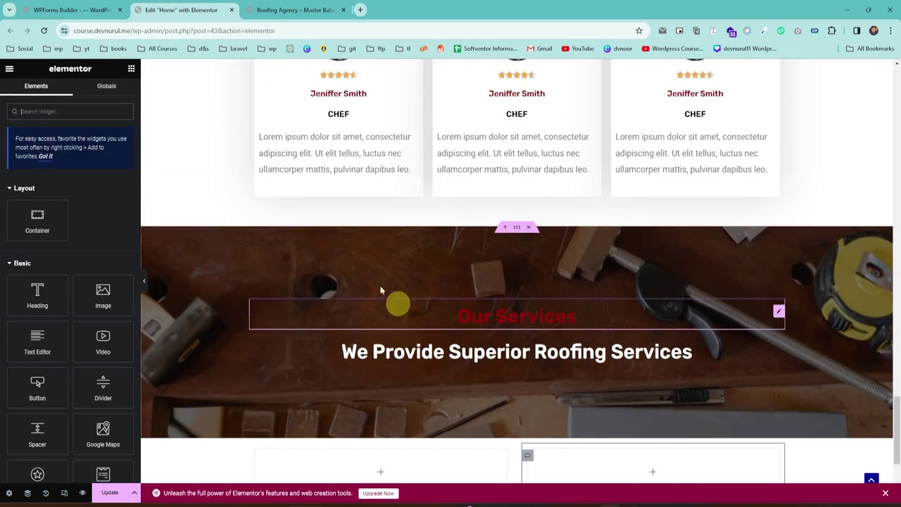
pyautogui.scroll(-3, 422, 317)
pyautogui.click(535, 258)
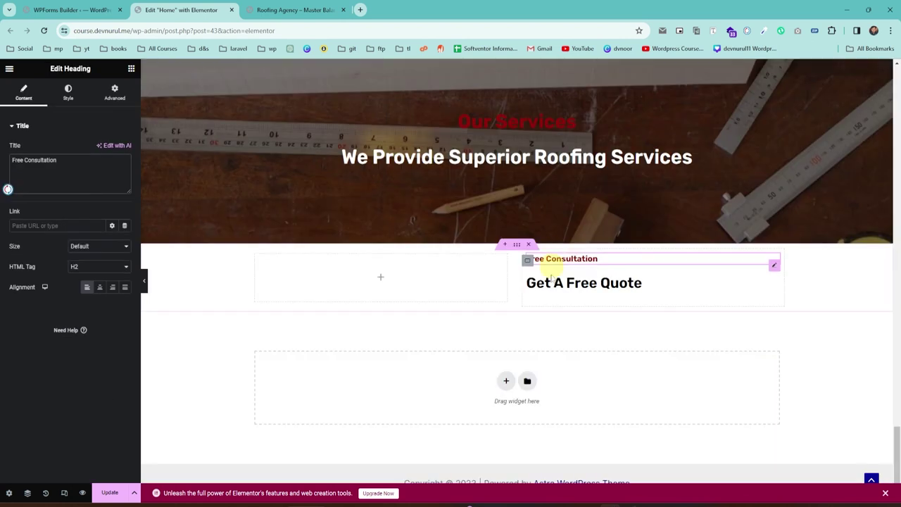
# Add a WPForms widget below the "Get A Free Quote" heading, choose Contact Form as its form and update the page.
pyautogui.click(131, 69)
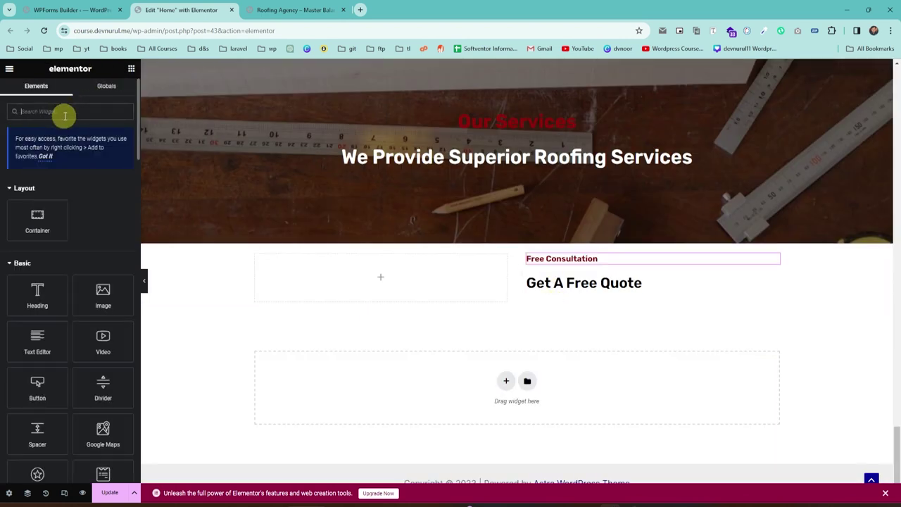
pyautogui.write('wp')
pyautogui.moveTo(37, 191); pyautogui.dragTo(594, 285)
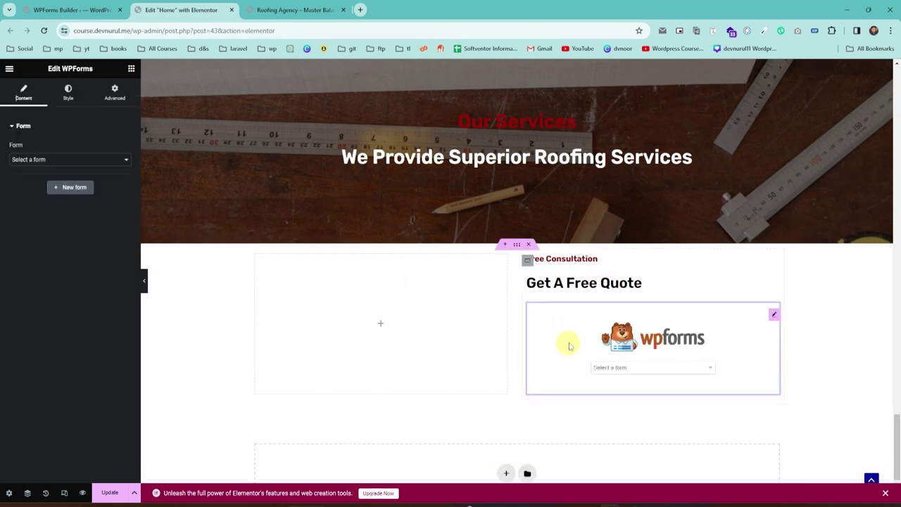
pyautogui.click(643, 366)
pyautogui.click(609, 393)
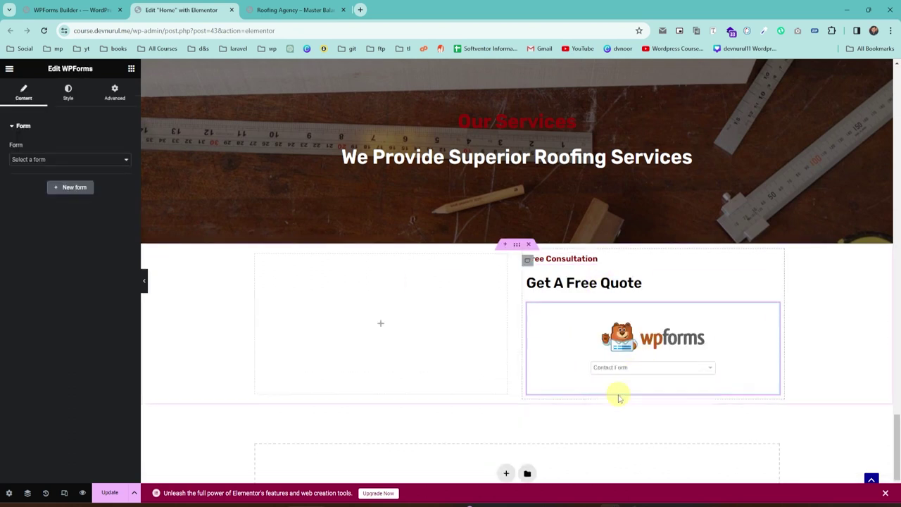
pyautogui.scroll(-2, 651, 285)
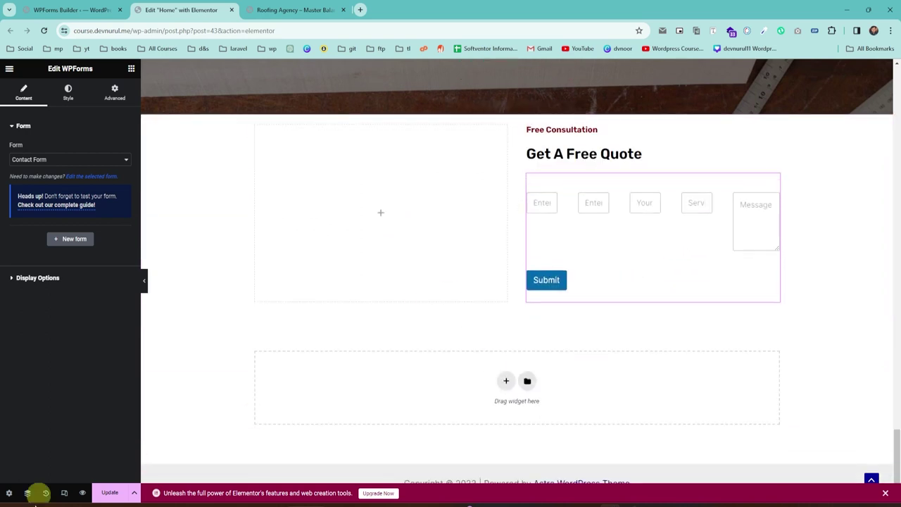
pyautogui.click(109, 493)
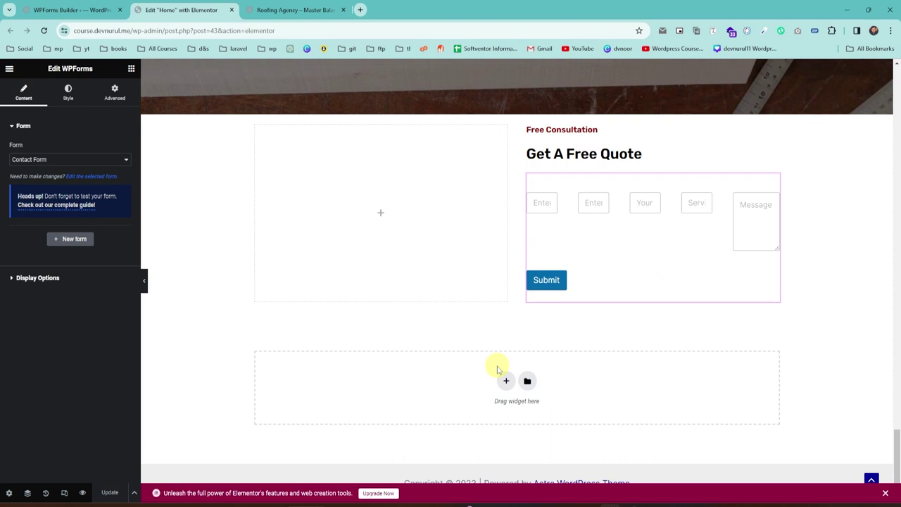
# Give the WPForms widget in the Send Inspection Request box the CSS class "quick" and save the page.
pyautogui.scroll(3, 591, 249)
pyautogui.scroll(-3, 595, 233)
pyautogui.scroll(3, 358, 239)
pyautogui.scroll(-3, 358, 240)
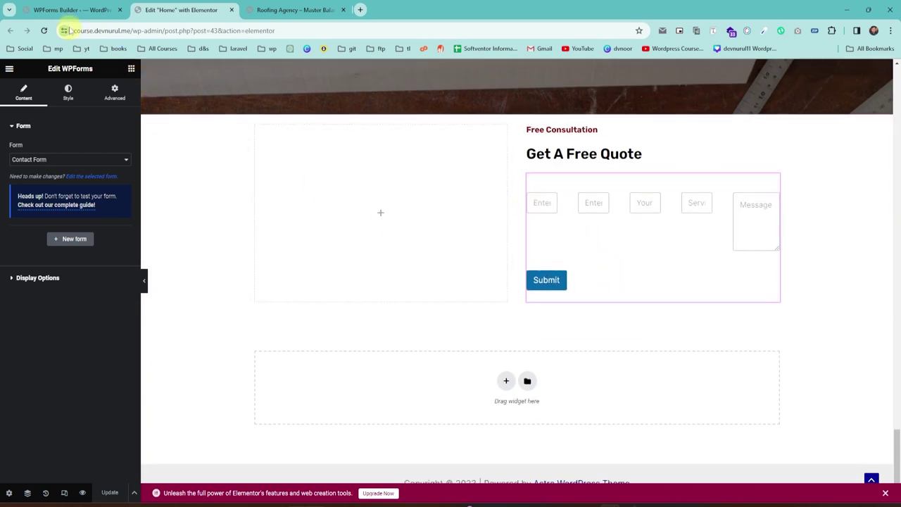
pyautogui.scroll(10, 464, 325)
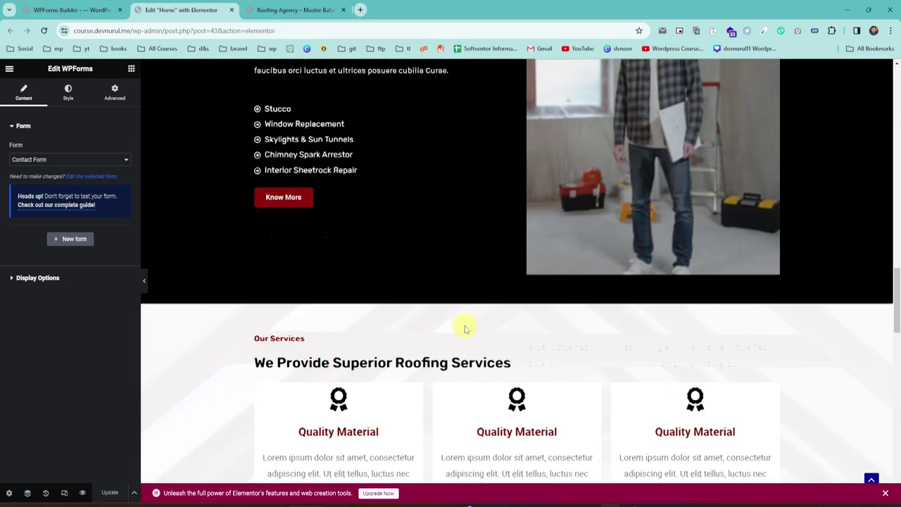
pyautogui.scroll(10, 465, 328)
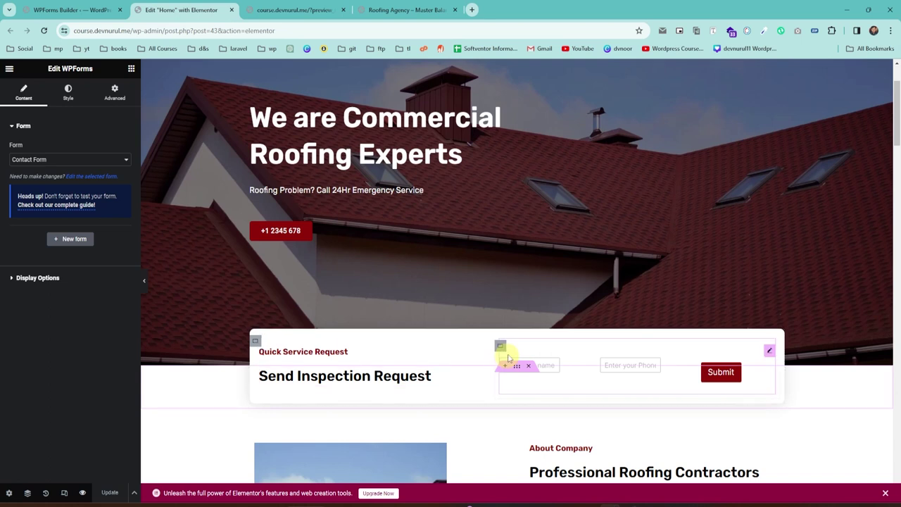
pyautogui.click(768, 353)
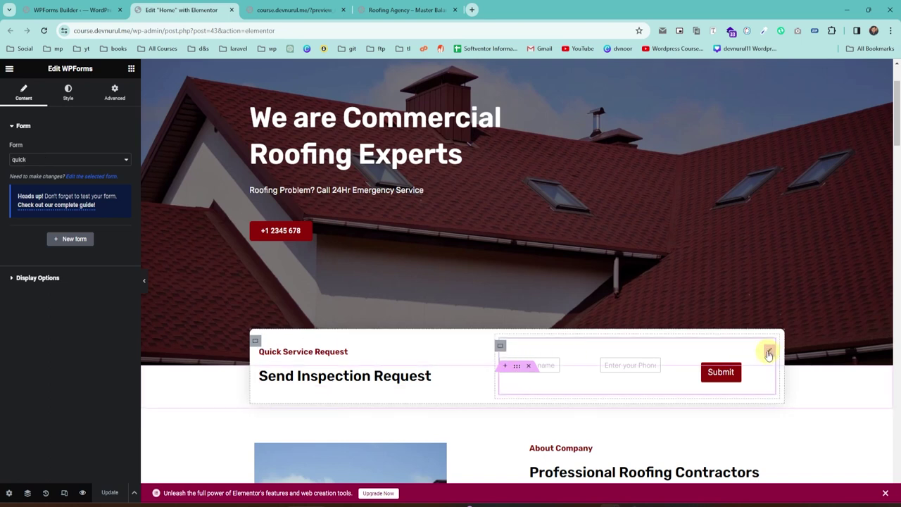
pyautogui.click(113, 93)
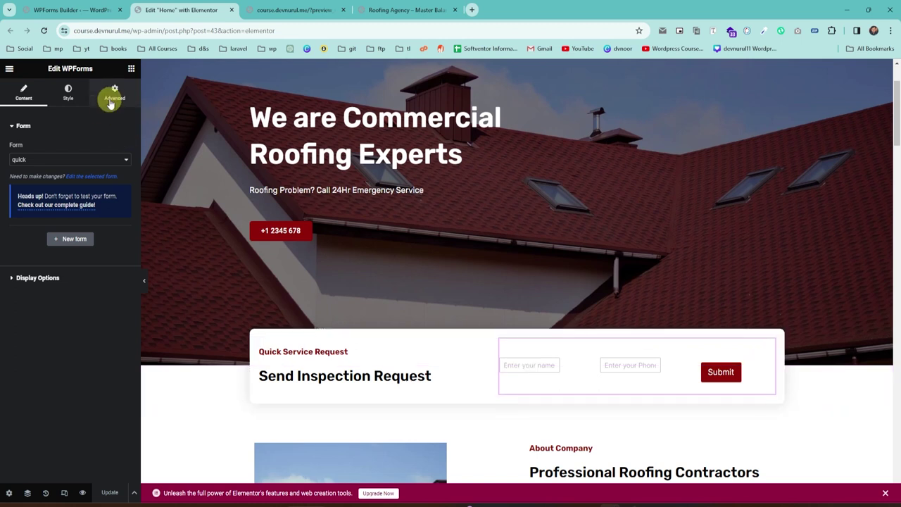
pyautogui.click(100, 286)
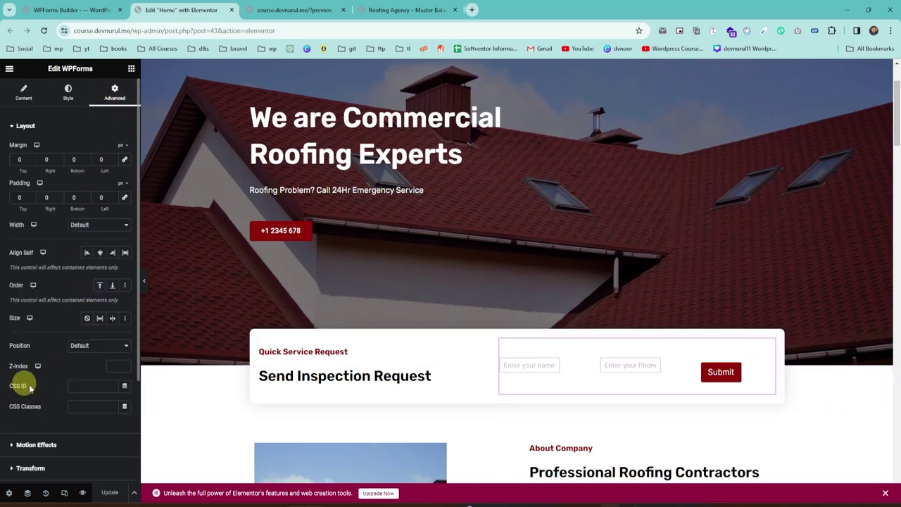
pyautogui.click(72, 408)
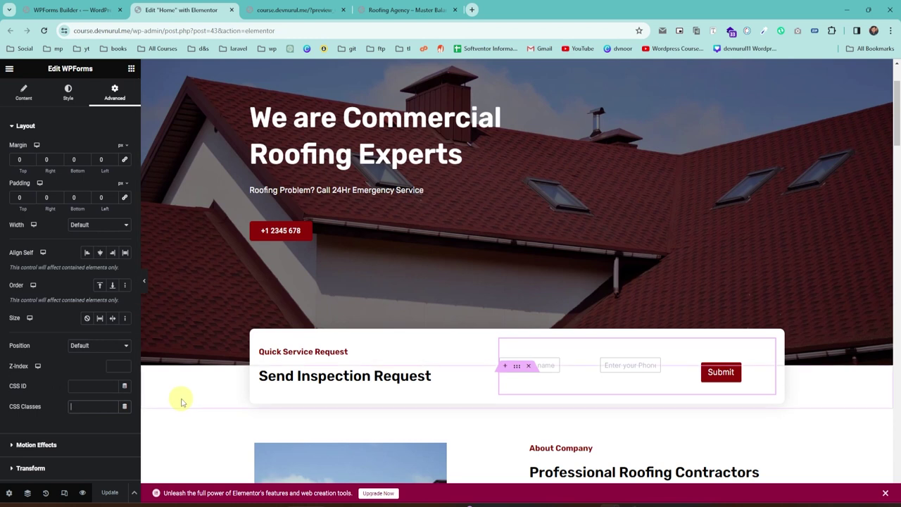
pyautogui.write('quick')
pyautogui.hotkey('ctrl', 's')
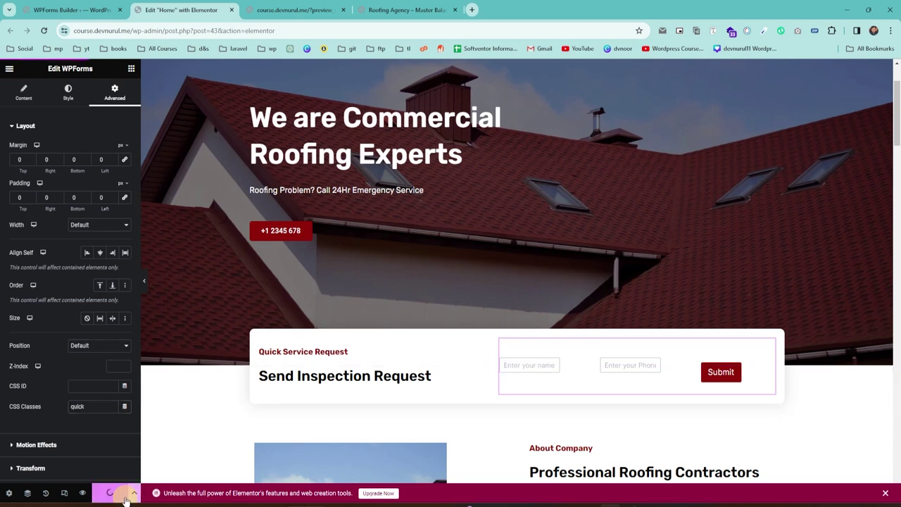
# Check the "quick" class in the page preview, then leave the form builder and open Additional CSS in the theme customizer.
pyautogui.click(295, 10)
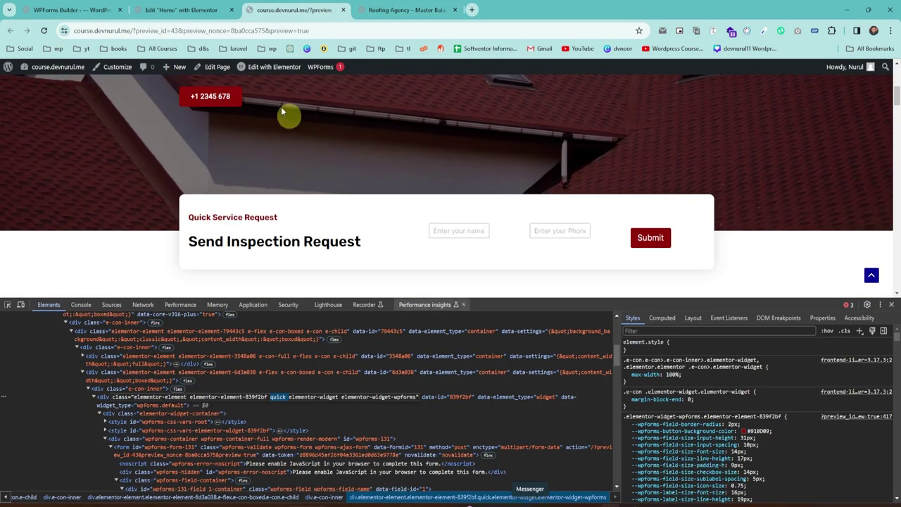
pyautogui.click(113, 10)
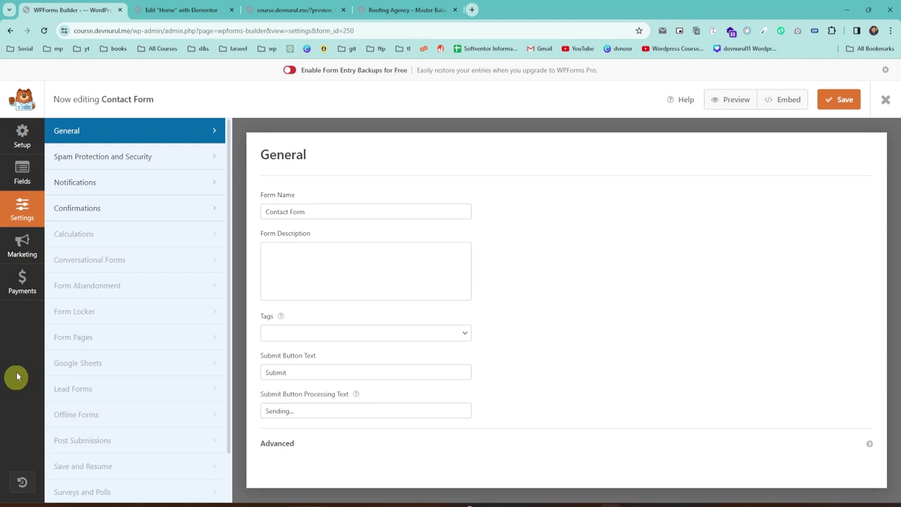
pyautogui.click(10, 30)
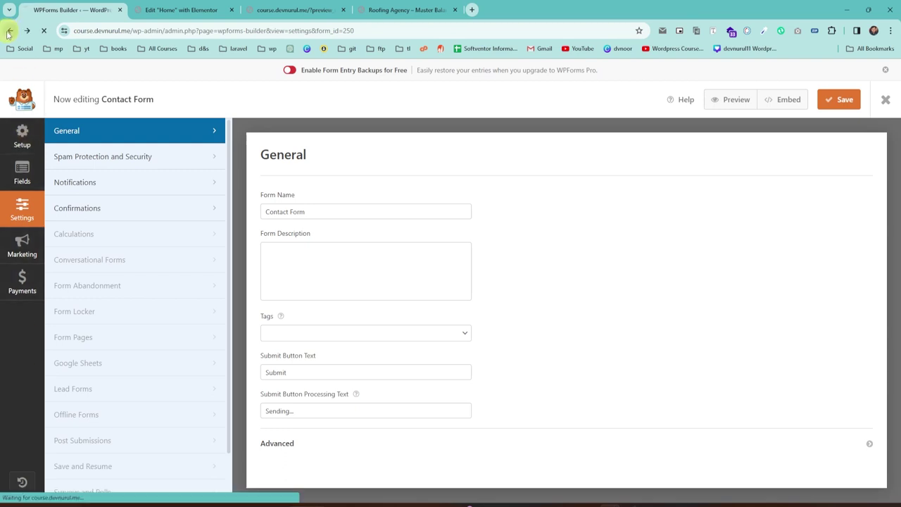
pyautogui.moveTo(30, 293)
pyautogui.click(88, 299)
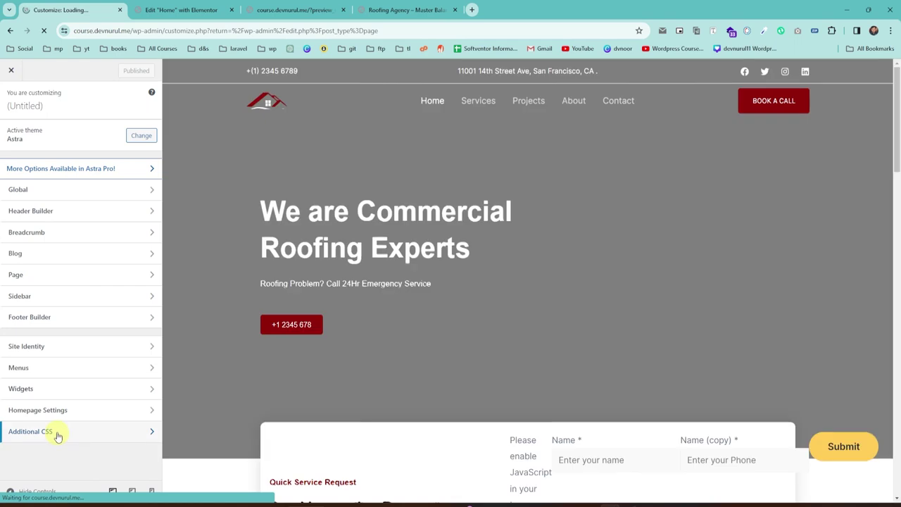
pyautogui.click(56, 432)
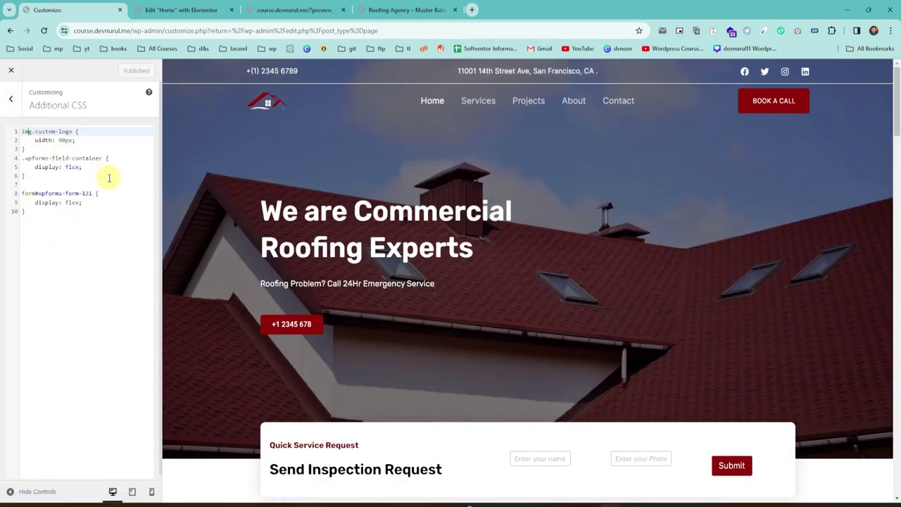
# Prefix the .wpforms-field-container and form#wpforms-form-131 selectors with .quick, publish the CSS and check the free-quote form in the preview.
pyautogui.press('Down')
pyautogui.press('Down')
pyautogui.press('Down')
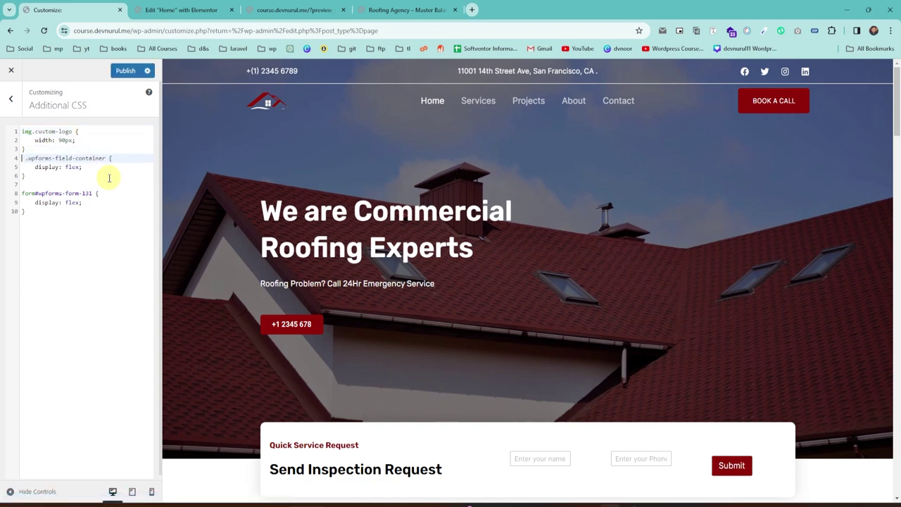
pyautogui.write('f')
pyautogui.write('quick')
pyautogui.click(20, 193)
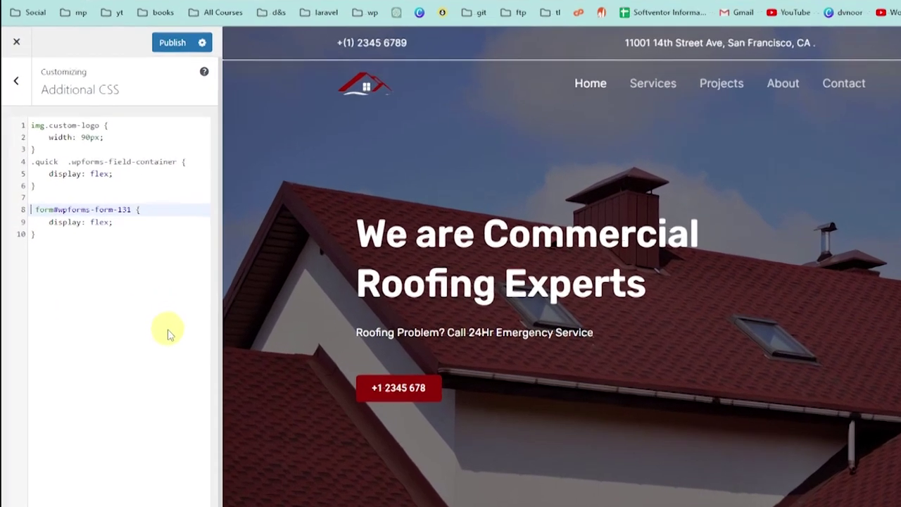
pyautogui.write('.quick')
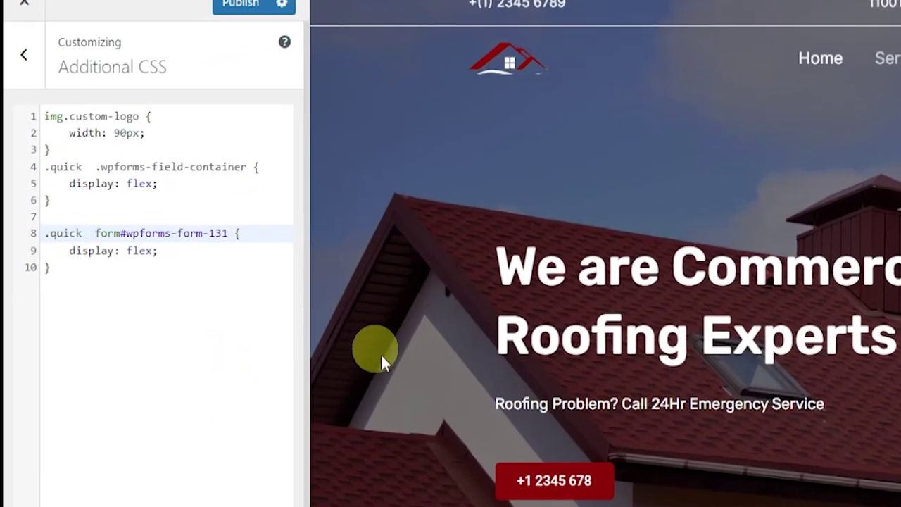
pyautogui.click(231, 8)
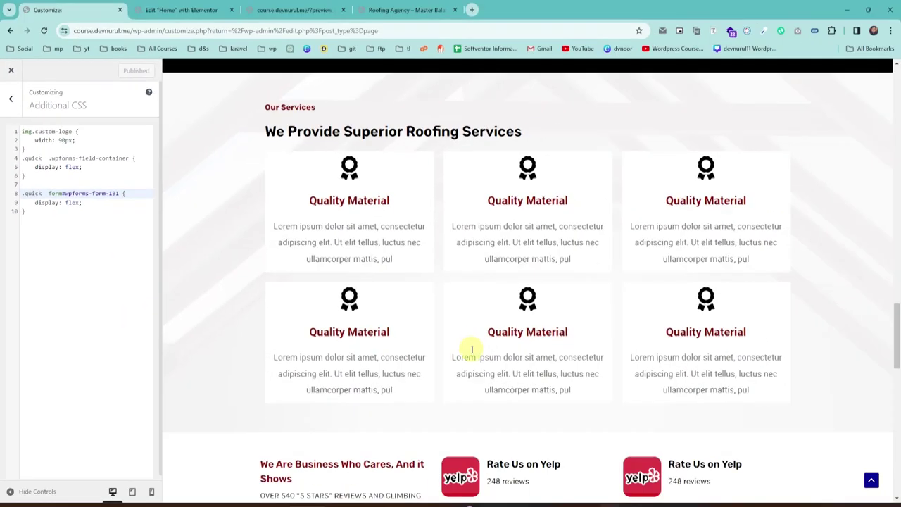
pyautogui.scroll(-10, 470, 348)
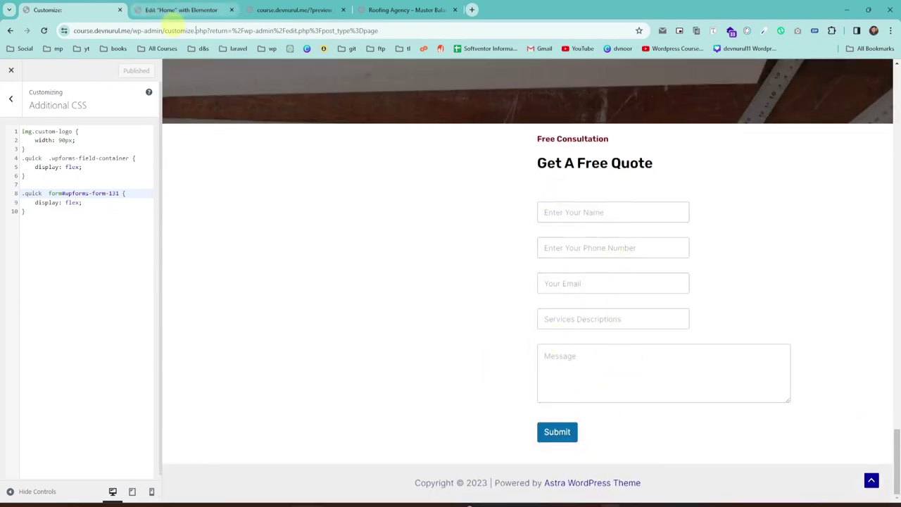
# Reload the Home page in Elementor, select the Contact Form widget in the free-quote column and compare it with the reference form.
pyautogui.click(288, 10)
pyautogui.scroll(-4, 406, 152)
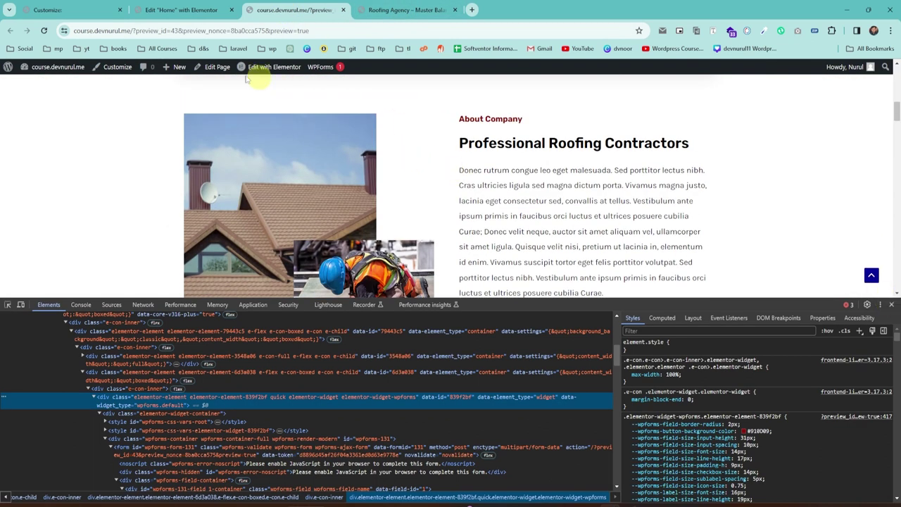
pyautogui.click(181, 10)
pyautogui.scroll(-4, 434, 316)
pyautogui.scroll(-2, 63, 244)
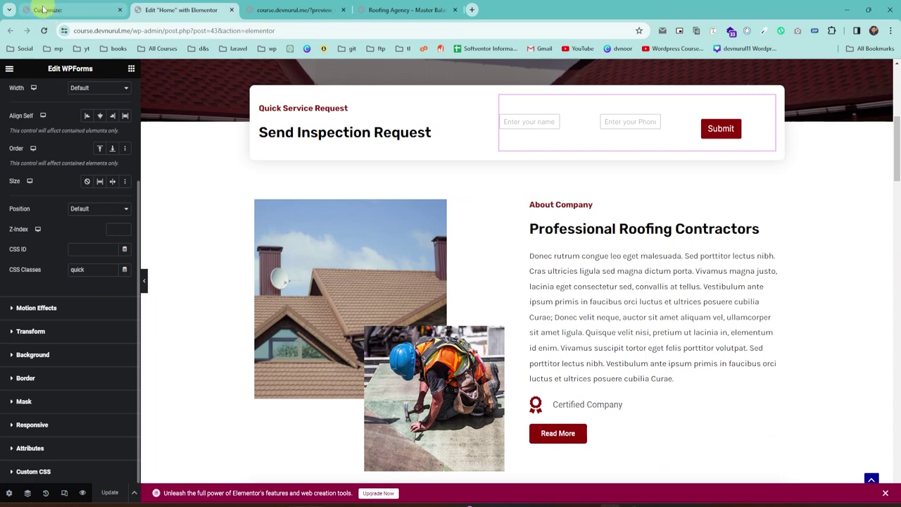
pyautogui.click(43, 30)
pyautogui.scroll(-8, 453, 261)
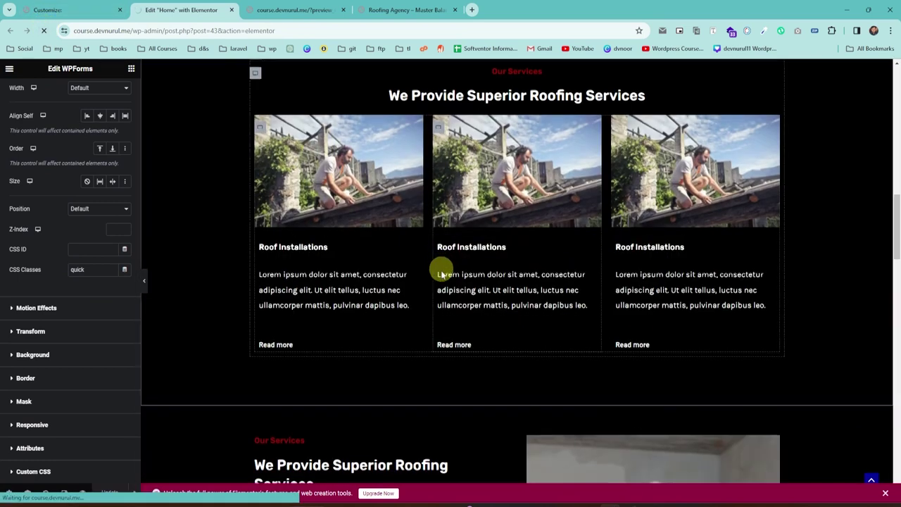
pyautogui.scroll(-15, 441, 273)
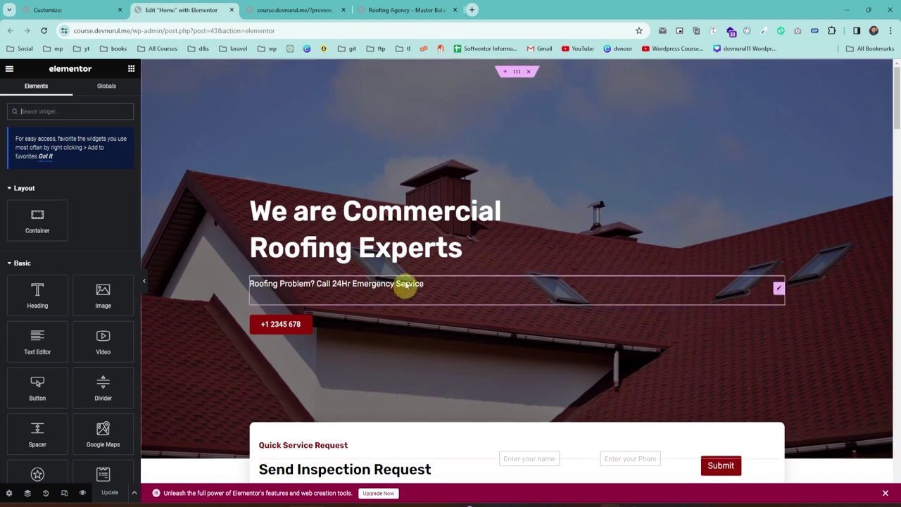
pyautogui.scroll(-5, 260, 429)
pyautogui.scroll(-15, 337, 338)
pyautogui.click(612, 387)
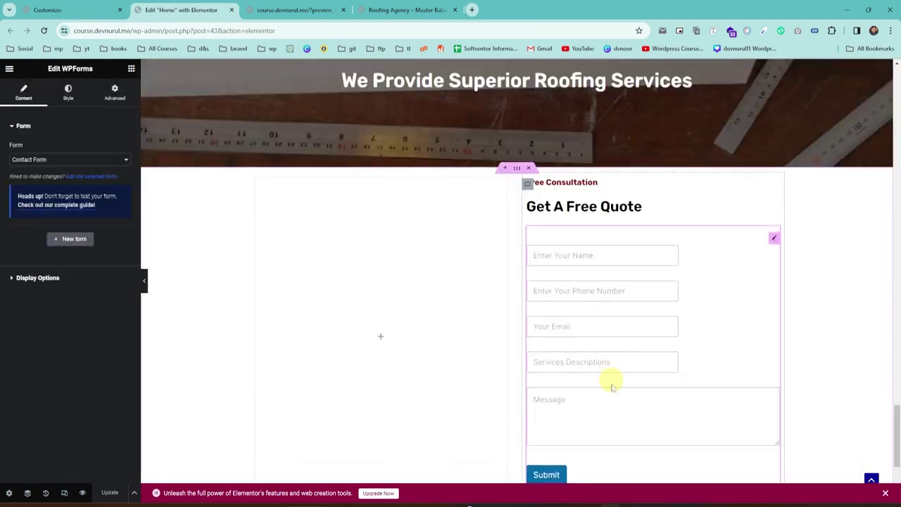
pyautogui.click(395, 10)
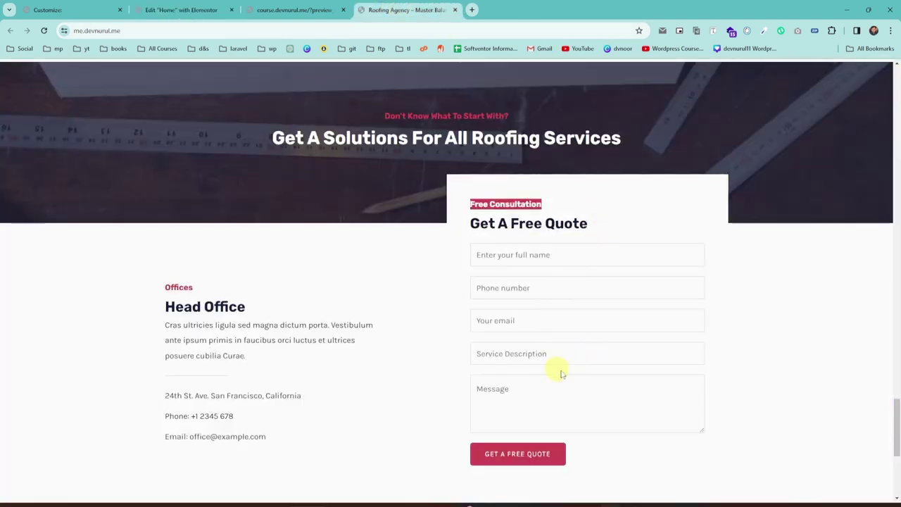
# Return to the Contact Form in the WPForms builder and set the Name field's size to Large.
pyautogui.click(44, 9)
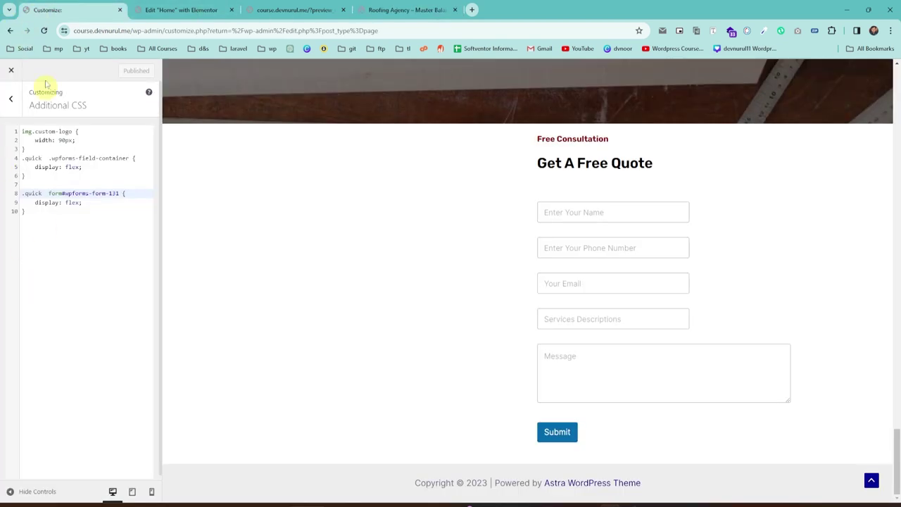
pyautogui.click(176, 10)
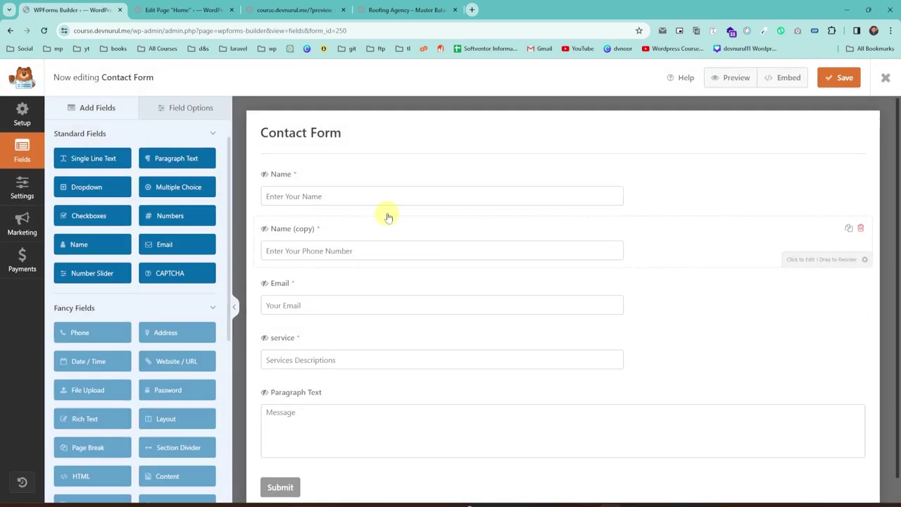
pyautogui.click(390, 207)
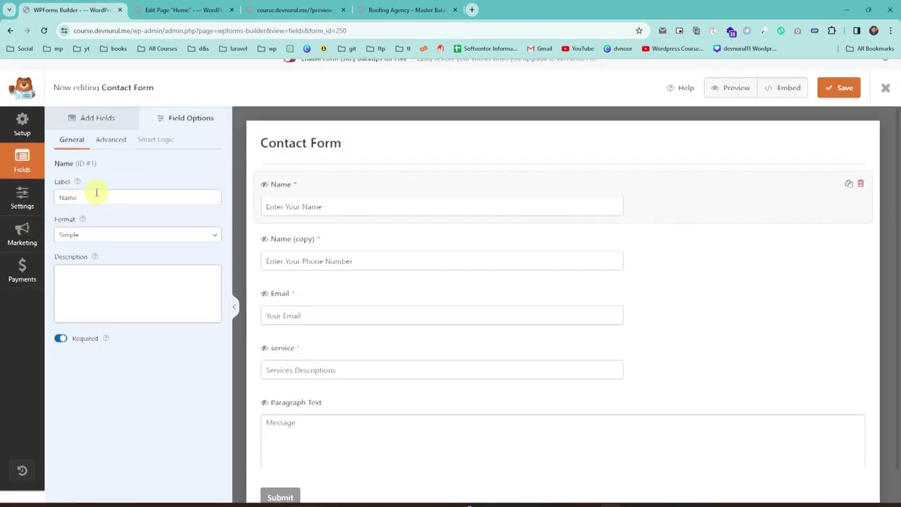
pyautogui.click(106, 154)
pyautogui.click(93, 209)
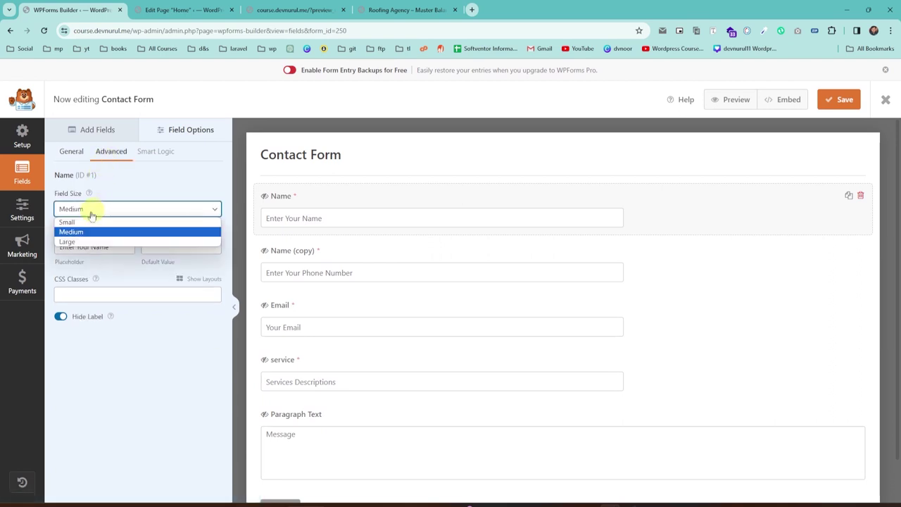
pyautogui.click(70, 242)
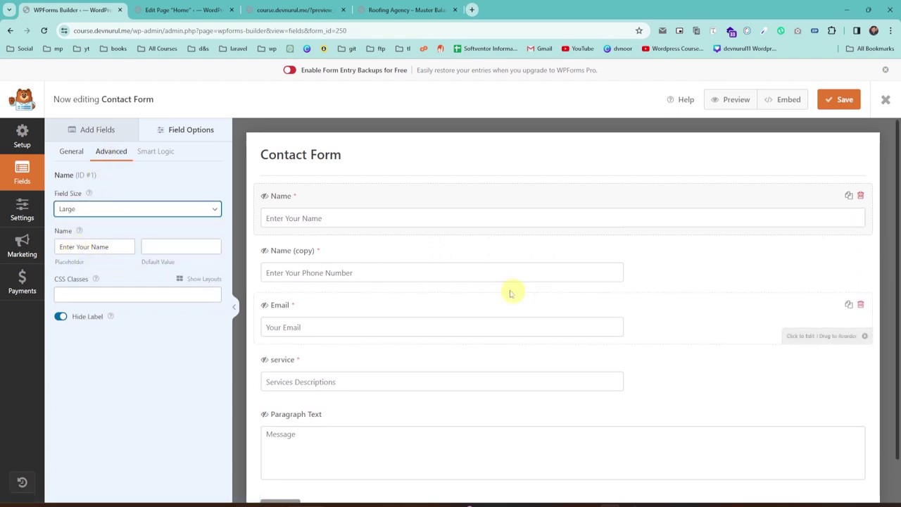
# Set the field size of the phone number, email and service fields to Large and save the form.
pyautogui.click(477, 267)
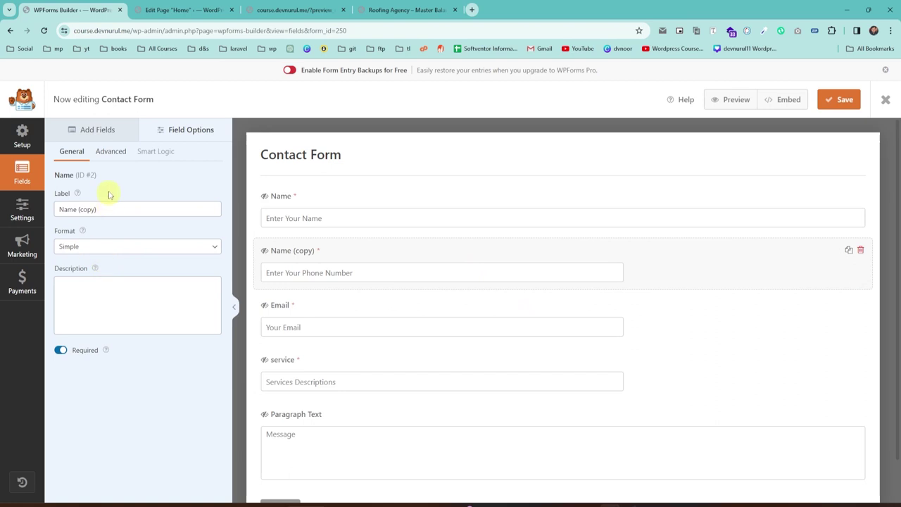
pyautogui.click(106, 152)
pyautogui.click(493, 366)
pyautogui.click(838, 100)
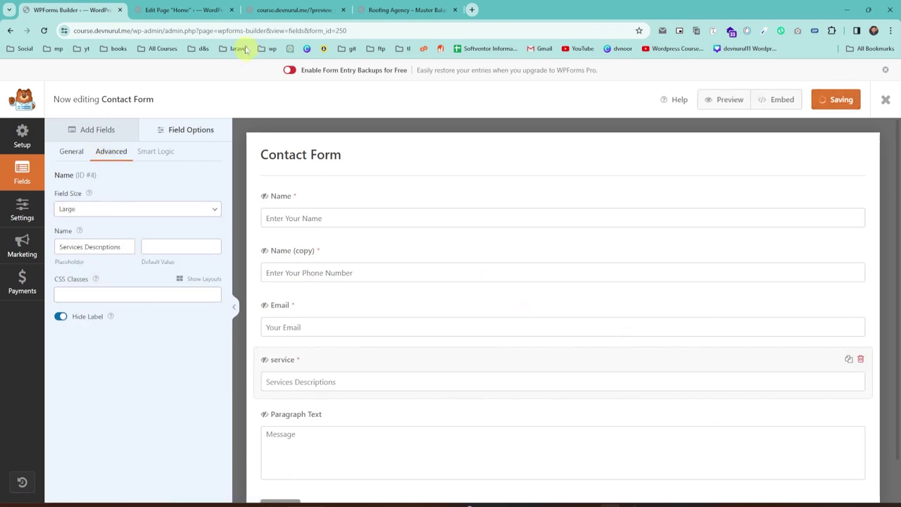
# Check the widened form fields on the Home page in Elementor, then review the page preview and the reference site's free-quote section.
pyautogui.click(156, 11)
pyautogui.scroll(-3, 444, 296)
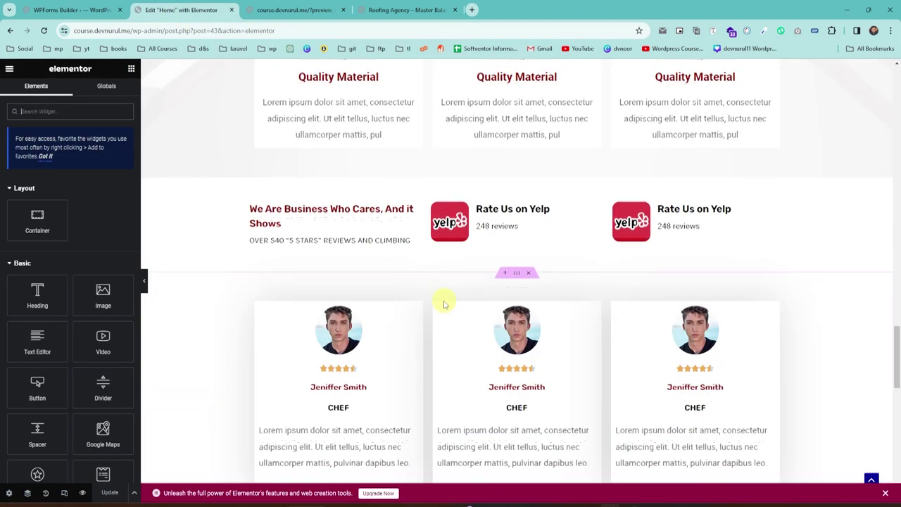
pyautogui.scroll(-6, 443, 302)
pyautogui.scroll(2, 516, 298)
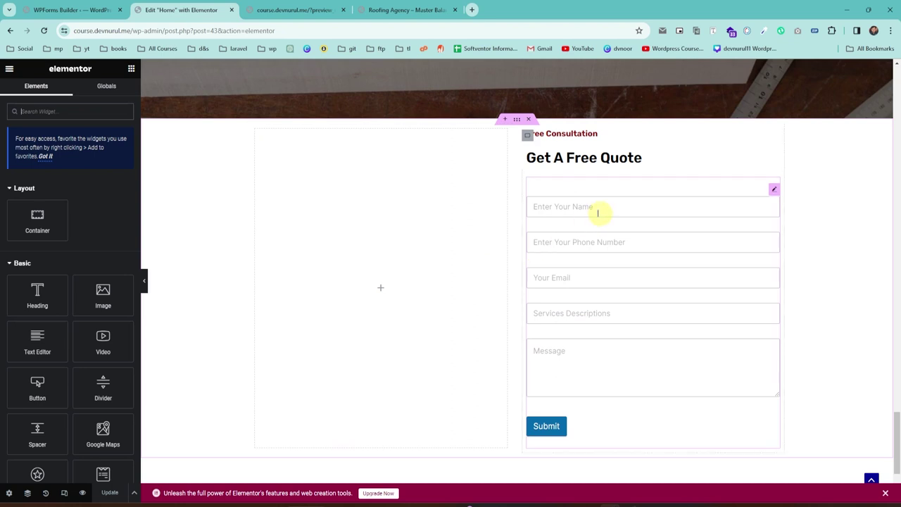
pyautogui.scroll(1, 542, 274)
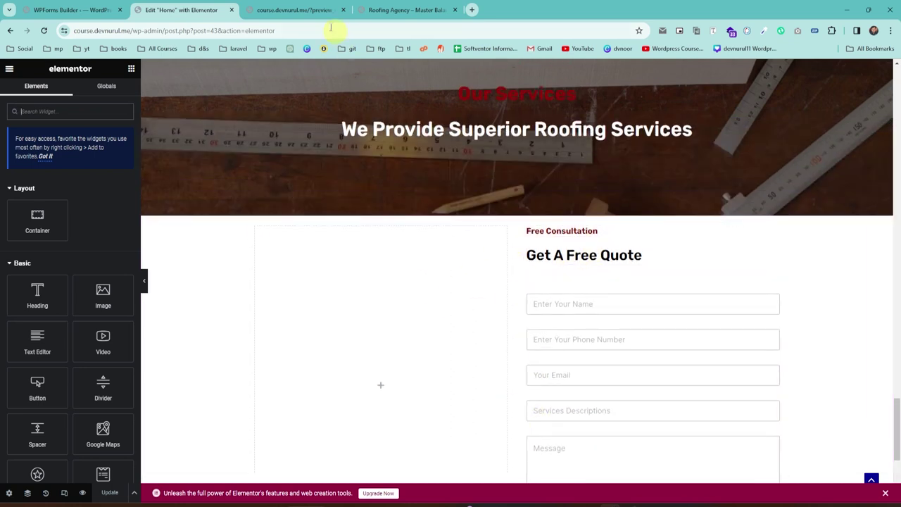
pyautogui.click(285, 10)
pyautogui.scroll(-15, 492, 240)
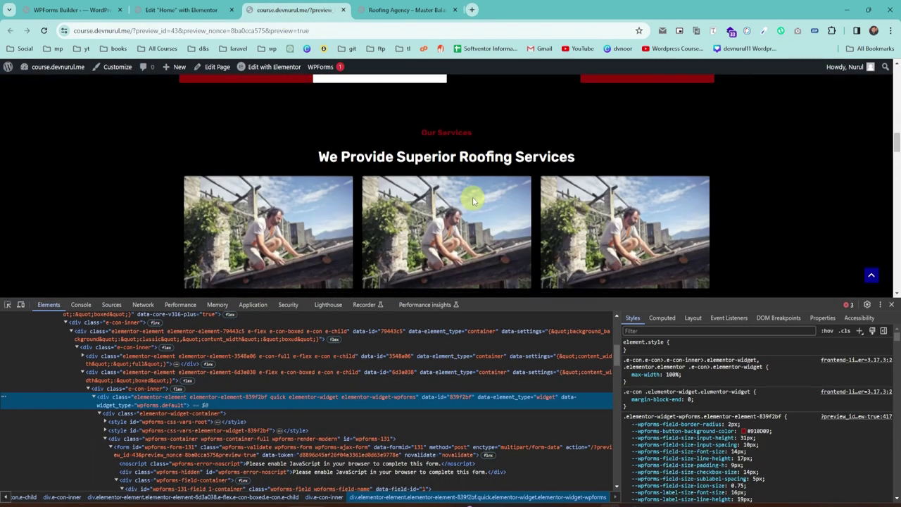
pyautogui.scroll(-15, 470, 185)
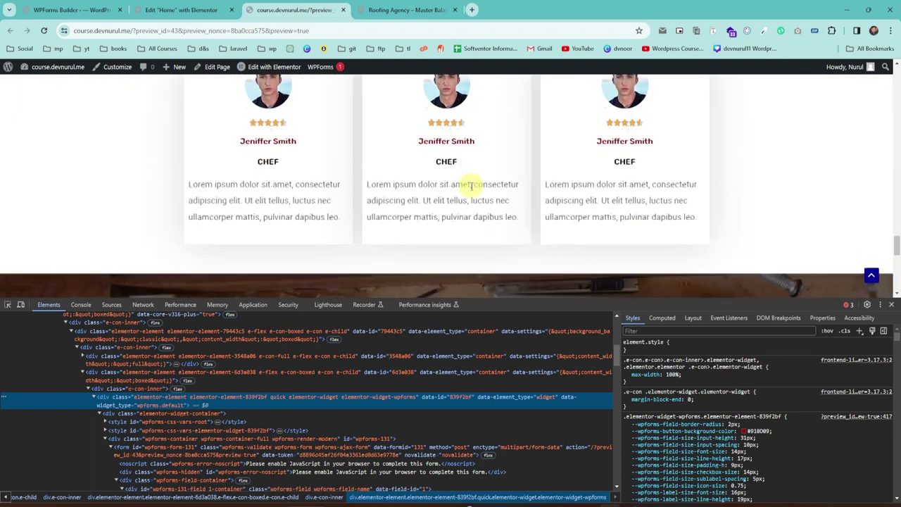
pyautogui.click(406, 10)
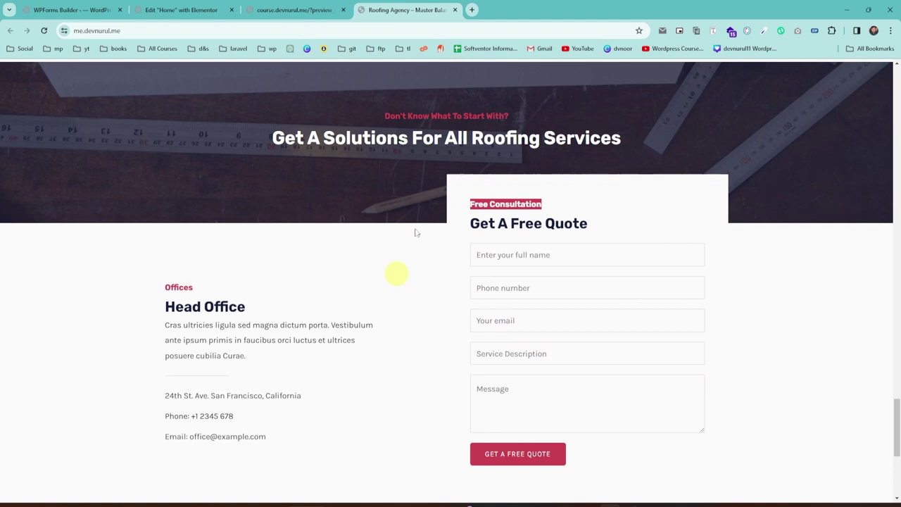
# Give the free-quote column container in Elementor a classic background in white #FFFFFF and open its margin settings.
pyautogui.click(170, 9)
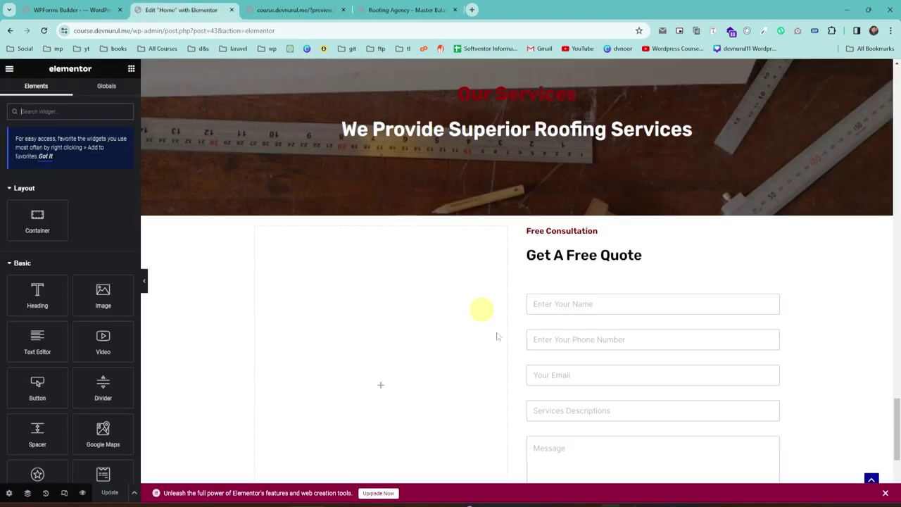
pyautogui.click(528, 236)
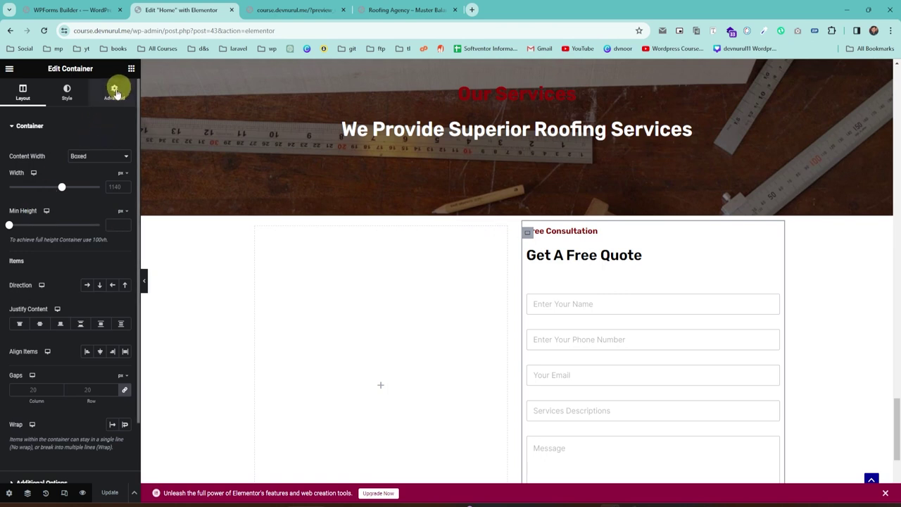
pyautogui.click(67, 96)
pyautogui.click(88, 169)
pyautogui.click(121, 195)
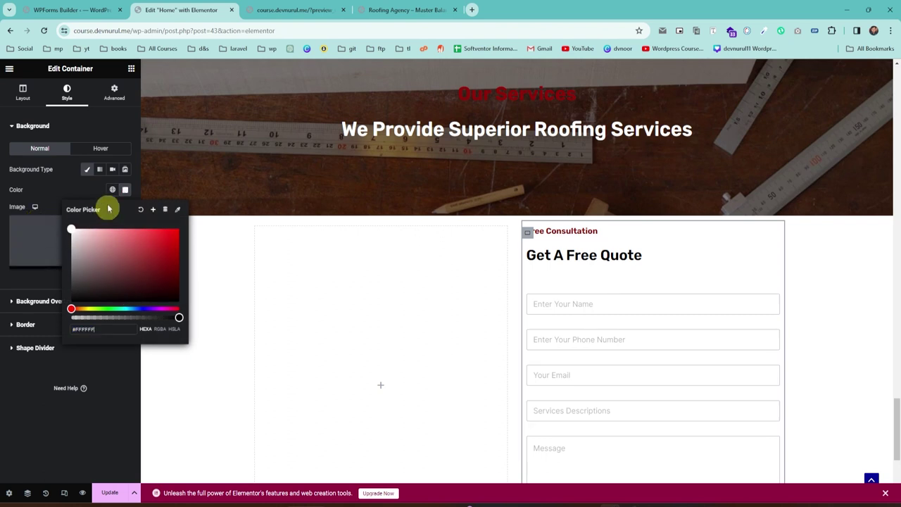
pyautogui.click(74, 191)
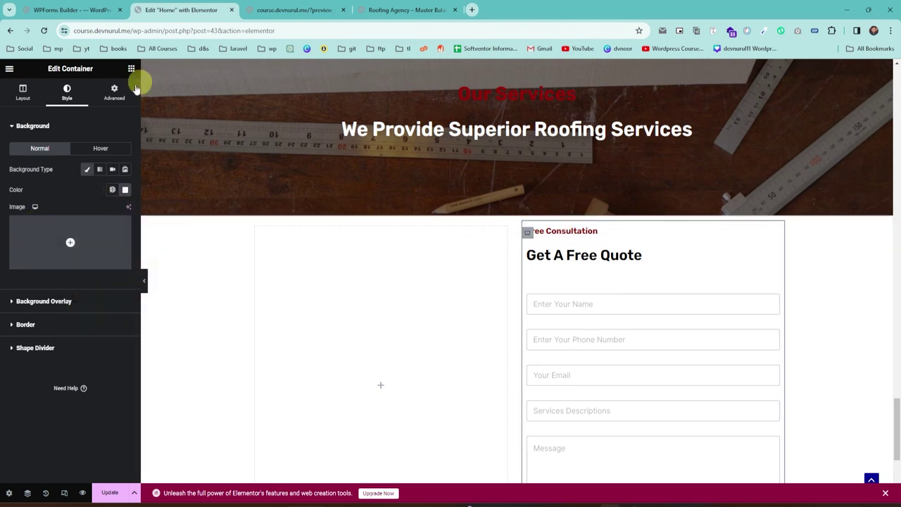
pyautogui.click(114, 93)
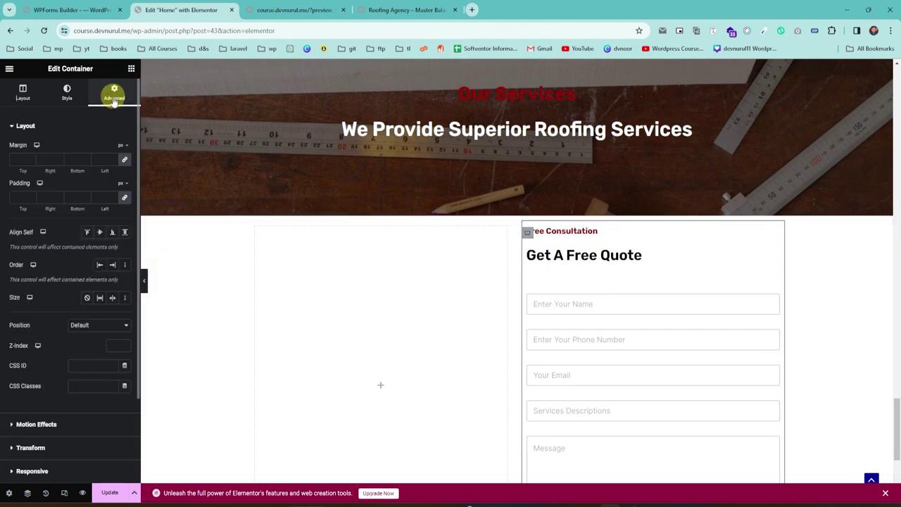
# Try a linked margin of -26 px on all sides of the free-quote container.
pyautogui.click(31, 162)
pyautogui.press('Down')
pyautogui.press('Down')
pyautogui.press('Down')
pyautogui.press('Down')
pyautogui.press('Down')
pyautogui.press('Down')
pyautogui.press('Down')
pyautogui.press('Down')
pyautogui.press('Down')
pyautogui.press('Down')
pyautogui.press('Down')
pyautogui.press('Down')
pyautogui.press('Down')
pyautogui.press('Down')
pyautogui.press('Down')
pyautogui.press('Down')
pyautogui.press('Down')
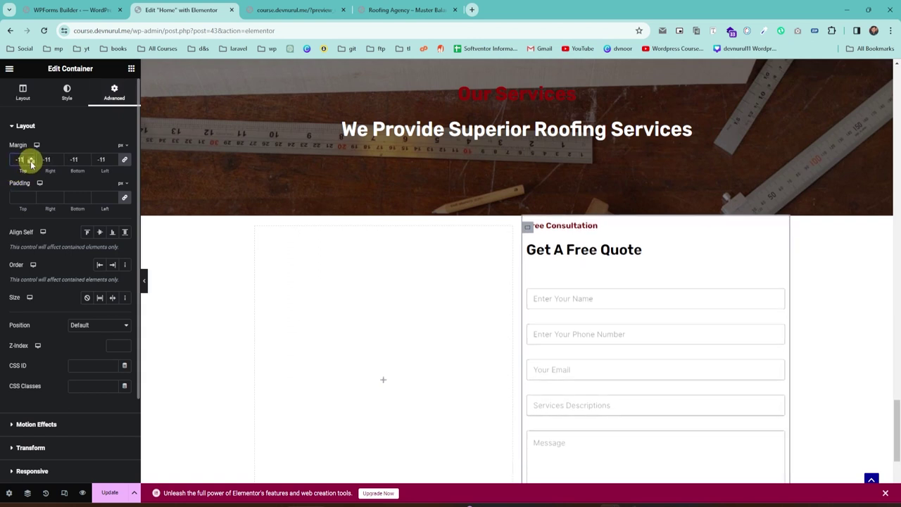
pyautogui.press('Up')
pyautogui.press('Up')
pyautogui.press('Up')
pyautogui.press('Up')
pyautogui.press('Up')
pyautogui.press('Up')
pyautogui.press('Up')
pyautogui.press('Up')
pyautogui.press('Up')
pyautogui.press('Up')
pyautogui.press('Up')
pyautogui.press('Up')
pyautogui.press('Up')
pyautogui.press('Up')
pyautogui.press('Up')
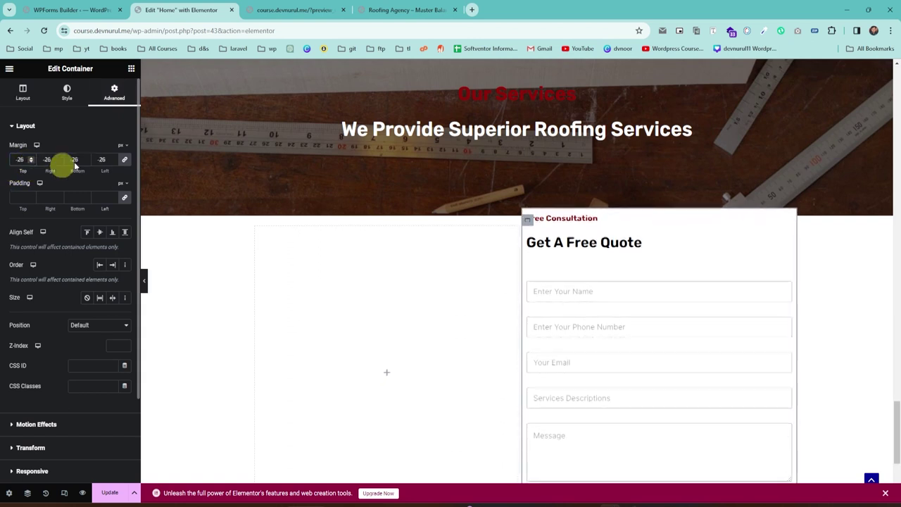
pyautogui.press('BackSpace')
pyautogui.press('BackSpace')
# Unlink the container's margins, set the top to -118 px and the other sides to 0, and save the page.
pyautogui.click(23, 160)
pyautogui.write('0')
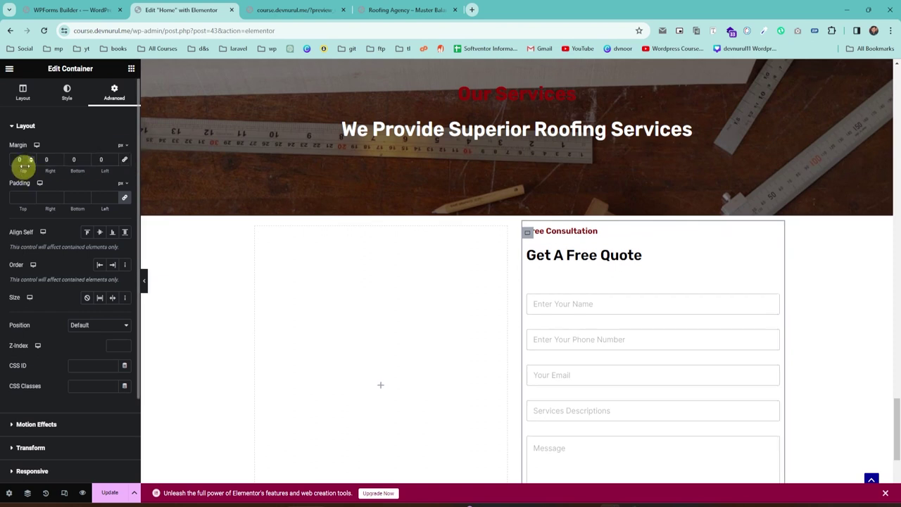
pyautogui.press('Down')
pyautogui.press('Down')
pyautogui.press('Down')
pyautogui.press('Down')
pyautogui.press('Down')
pyautogui.press('Down')
pyautogui.press('Down')
pyautogui.press('Down')
pyautogui.press('Down')
pyautogui.press('Down')
pyautogui.press('Down')
pyautogui.press('Down')
pyautogui.press('Down')
pyautogui.press('Down')
pyautogui.press('Down')
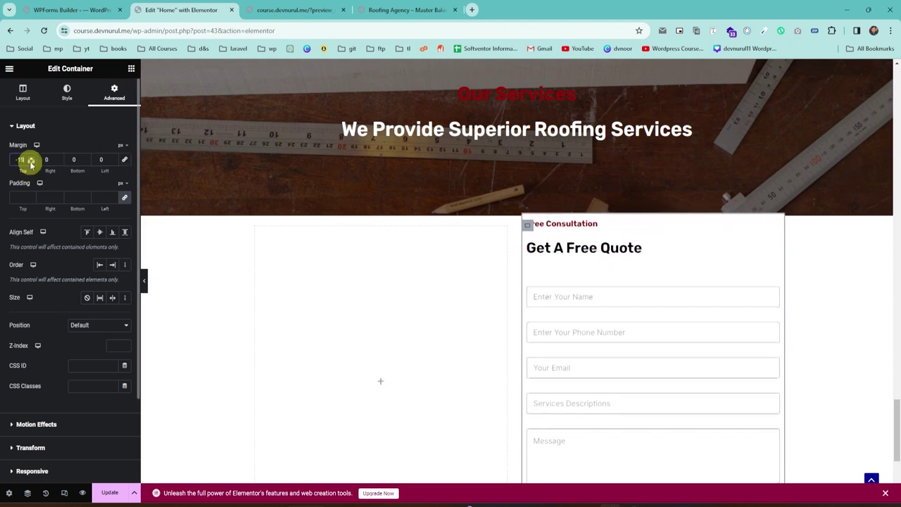
pyautogui.press('Down')
pyautogui.press('Down')
pyautogui.press('Down')
pyautogui.press('Down')
pyautogui.press('Down')
pyautogui.press('Down')
pyautogui.press('Down')
pyautogui.press('Down')
pyautogui.press('Down')
pyautogui.press('Down')
pyautogui.press('Down')
pyautogui.press('Down')
pyautogui.press('Down')
pyautogui.press('Down')
pyautogui.press('Down')
pyautogui.press('Down')
pyautogui.press('Down')
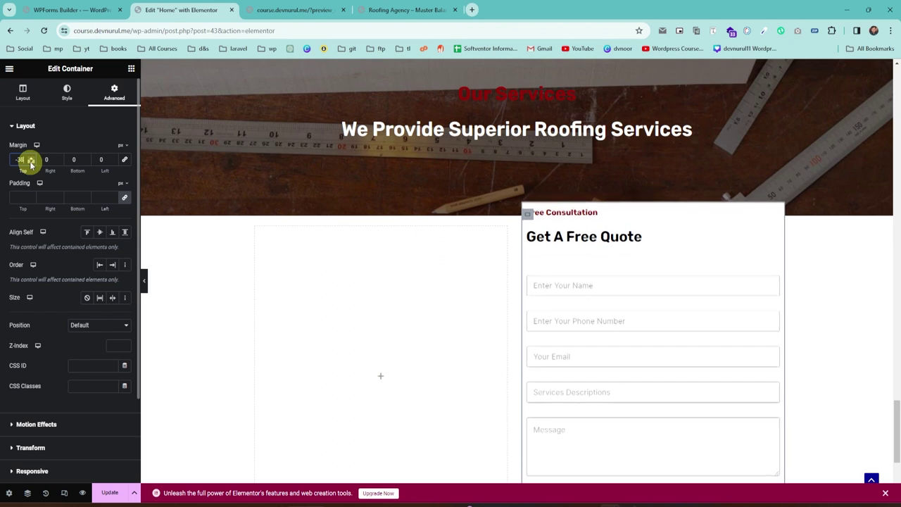
pyautogui.press('Down')
pyautogui.press('Down')
pyautogui.press('Down')
pyautogui.press('Down')
pyautogui.press('Down')
pyautogui.press('Down')
pyautogui.press('Down')
pyautogui.press('Down')
pyautogui.press('Down')
pyautogui.press('Down')
pyautogui.press('Down')
pyautogui.press('Down')
pyautogui.press('Down')
pyautogui.press('Down')
pyautogui.press('Down')
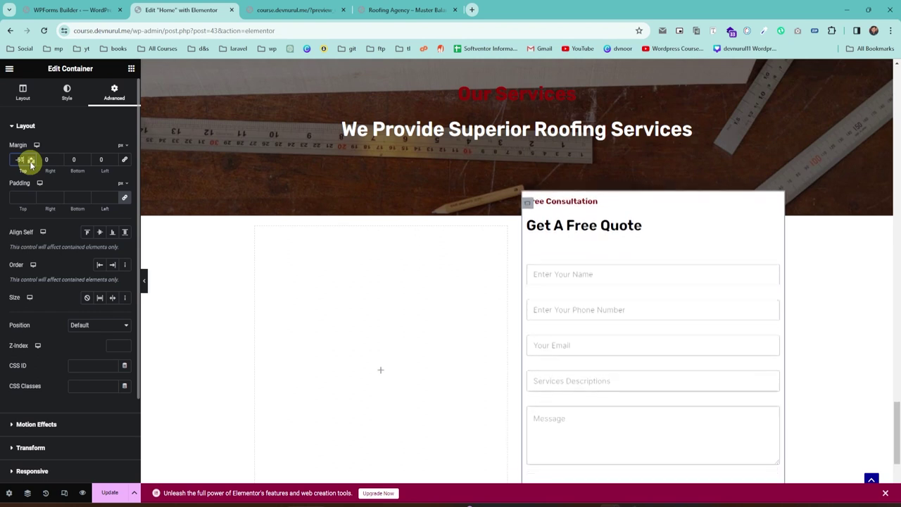
pyautogui.press('Down')
pyautogui.press('Down')
pyautogui.press('Down')
pyautogui.press('Down')
pyautogui.press('Down')
pyautogui.press('Down')
pyautogui.press('Down')
pyautogui.press('Down')
pyautogui.press('Down')
pyautogui.press('Down')
pyautogui.press('Down')
pyautogui.press('Down')
pyautogui.press('Down')
pyautogui.press('Down')
pyautogui.press('Down')
pyautogui.press('Down')
pyautogui.press('Down')
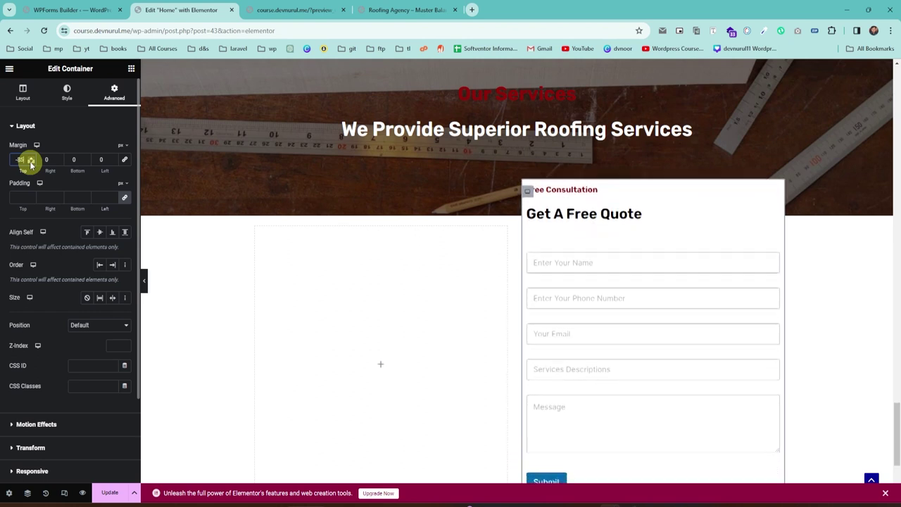
pyautogui.press('Down')
pyautogui.press('Down')
pyautogui.press('Down')
pyautogui.press('Down')
pyautogui.press('Down')
pyautogui.press('Down')
pyautogui.press('Down')
pyautogui.press('Down')
pyautogui.press('Down')
pyautogui.press('Down')
pyautogui.press('Down')
pyautogui.press('Down')
pyautogui.press('Down')
pyautogui.press('Down')
pyautogui.press('Down')
pyautogui.press('Down')
pyautogui.press('Down')
pyautogui.press('Down')
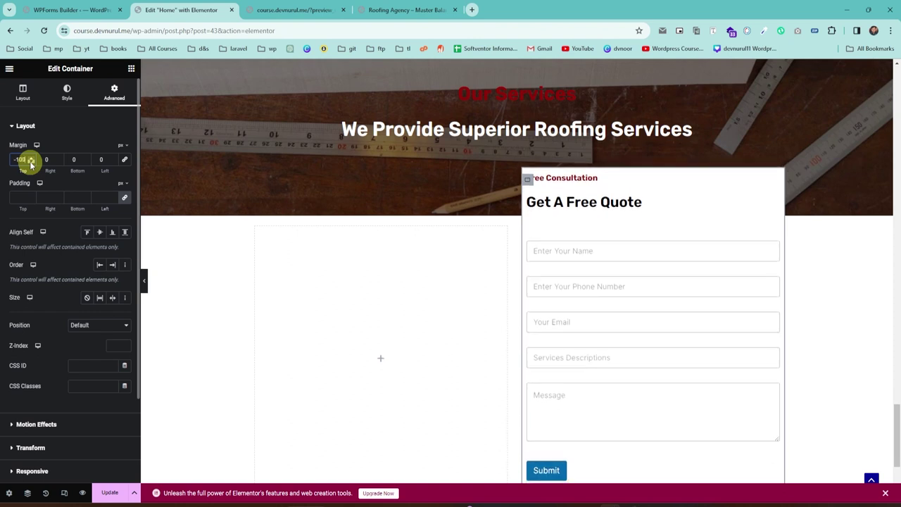
pyautogui.press('Down')
pyautogui.press('Down')
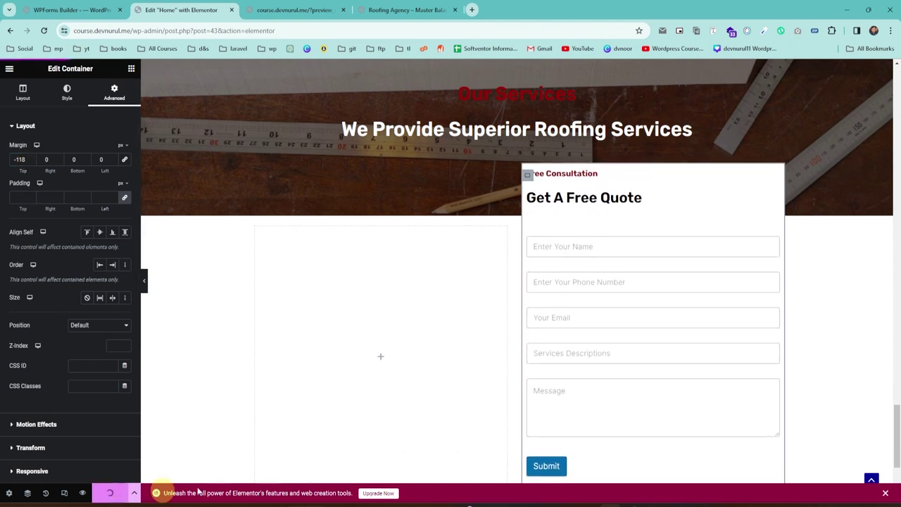
# Set the free-quote container's padding to 24 px on all sides.
pyautogui.scroll(3, 334, 317)
pyautogui.scroll(-3, 338, 311)
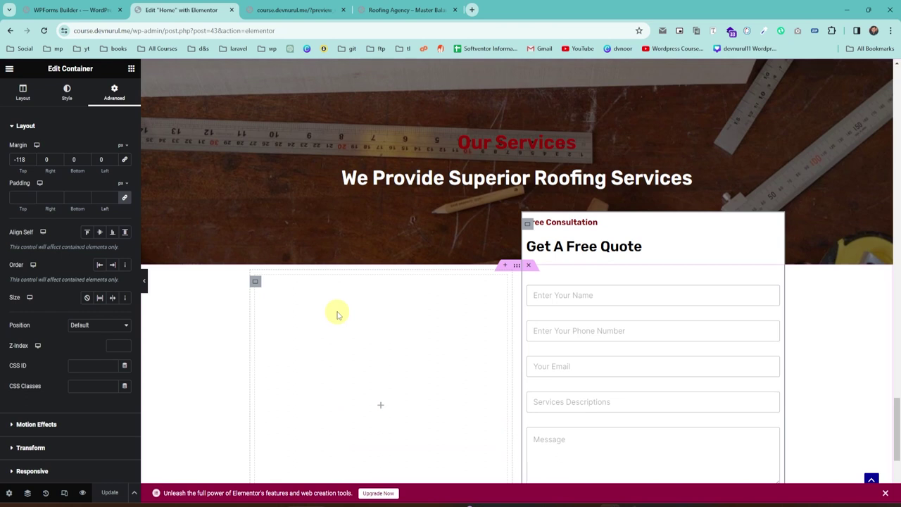
pyautogui.scroll(2, 366, 355)
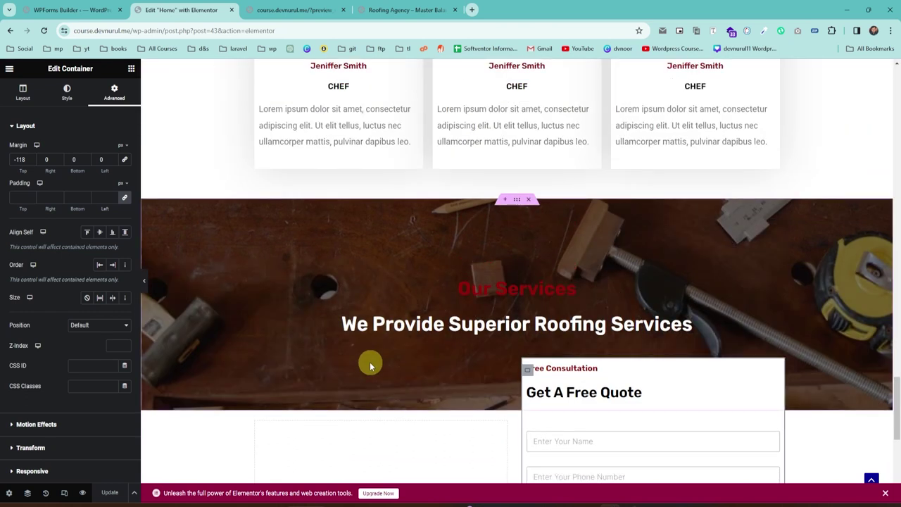
pyautogui.scroll(1, 369, 373)
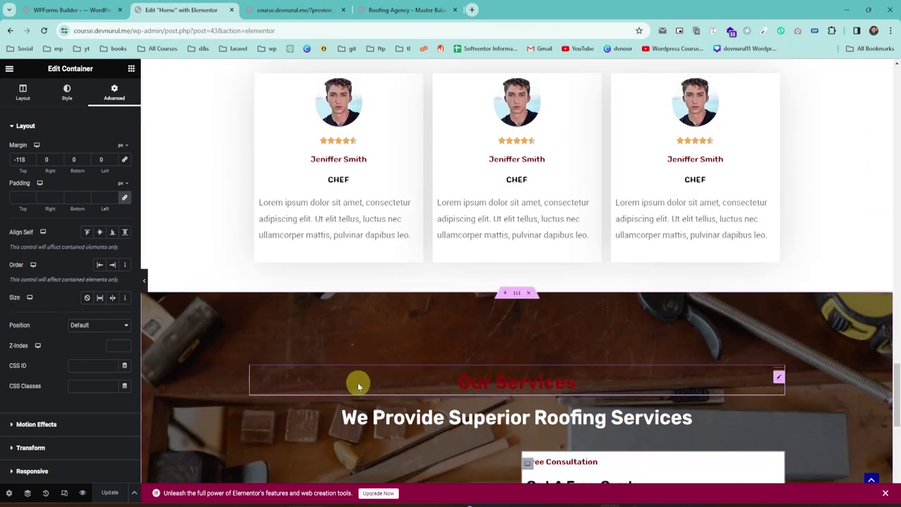
pyautogui.scroll(-2, 360, 383)
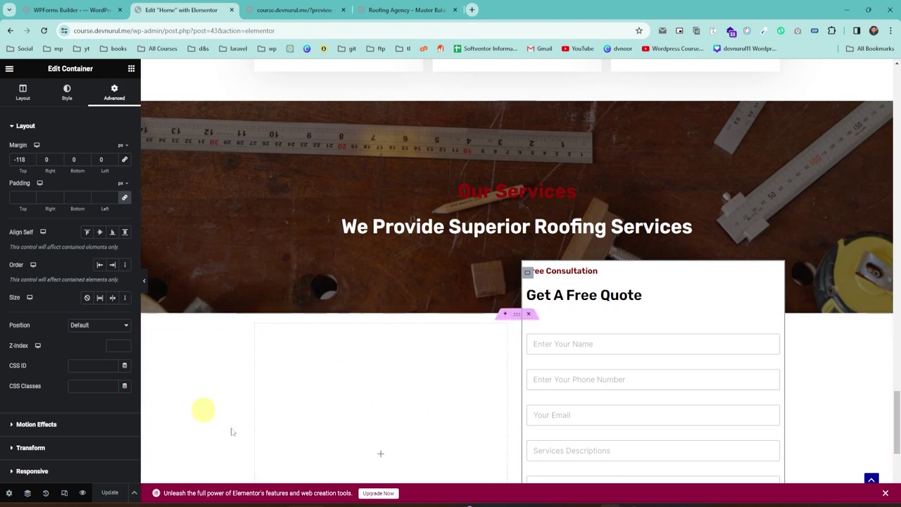
pyautogui.click(31, 195)
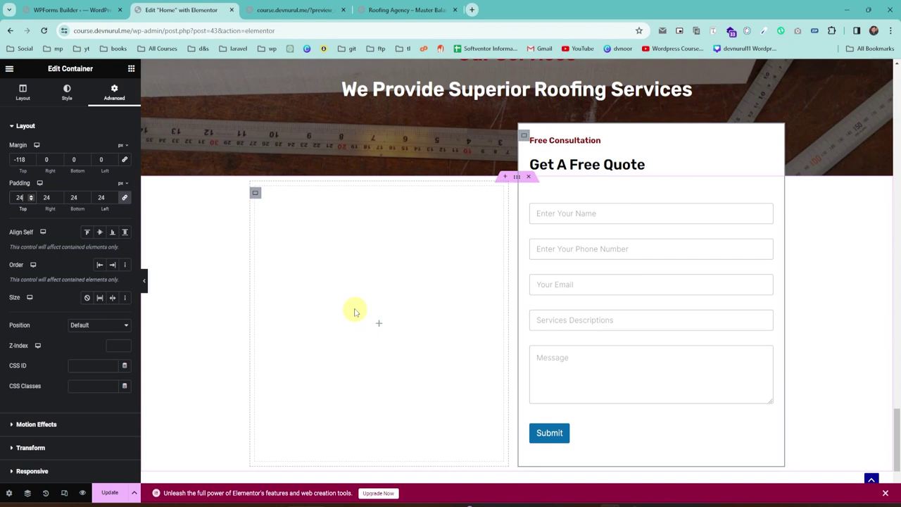
# Switch to the reference site and examine its free-quote form and the Head Office column beside it.
pyautogui.click(296, 9)
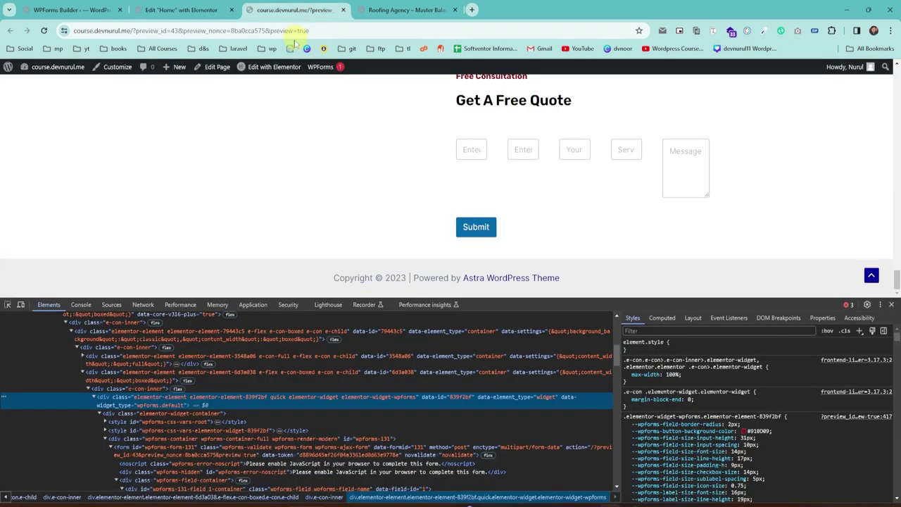
pyautogui.click(401, 10)
pyautogui.scroll(-1, 261, 345)
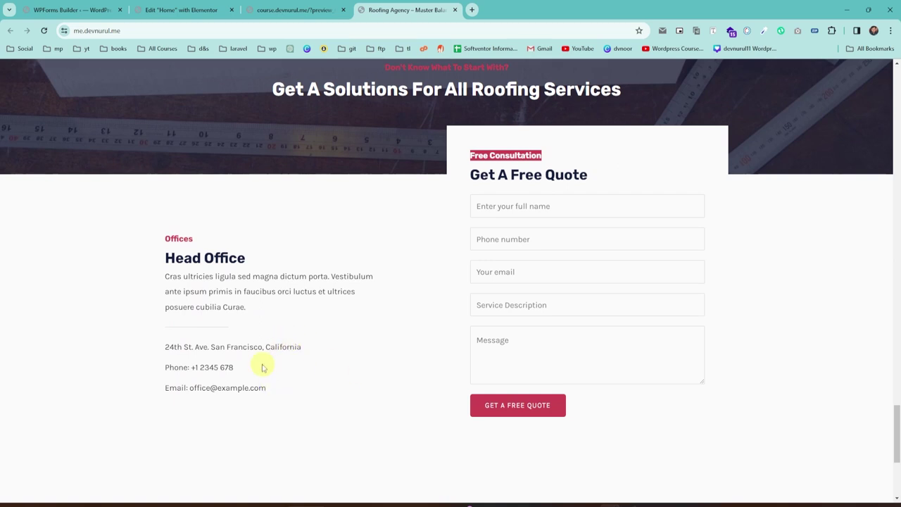
# Review the rest of the reference Home page, including the solutions banner, the About, Quick Links, Our Service and Free Estimate footer columns, and the header.
pyautogui.scroll(8, 262, 367)
pyautogui.scroll(-1, 219, 398)
pyautogui.scroll(-10, 257, 397)
pyautogui.scroll(4, 324, 411)
pyautogui.scroll(3, 295, 387)
pyautogui.scroll(-3, 265, 364)
pyautogui.scroll(-3, 247, 295)
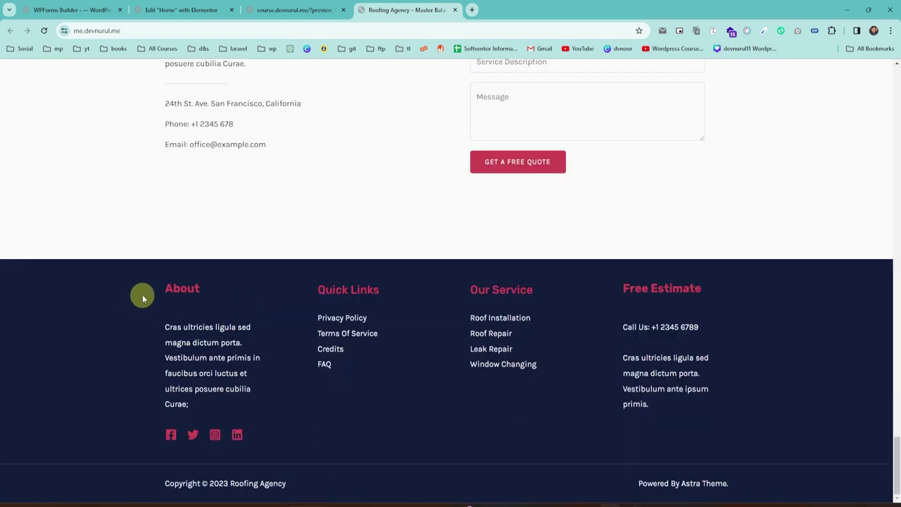
pyautogui.moveTo(142, 298); pyautogui.dragTo(818, 502)
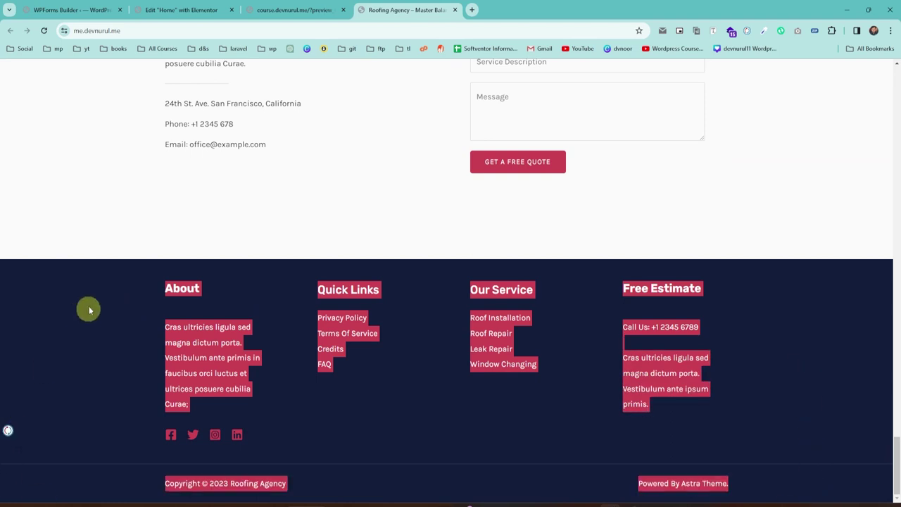
pyautogui.scroll(15, 85, 340)
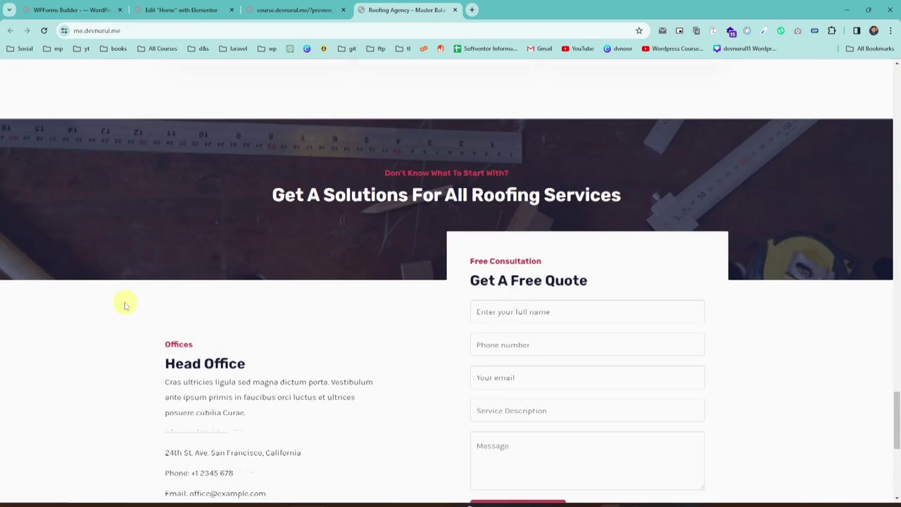
pyautogui.hotkey('ctrl', 'l')
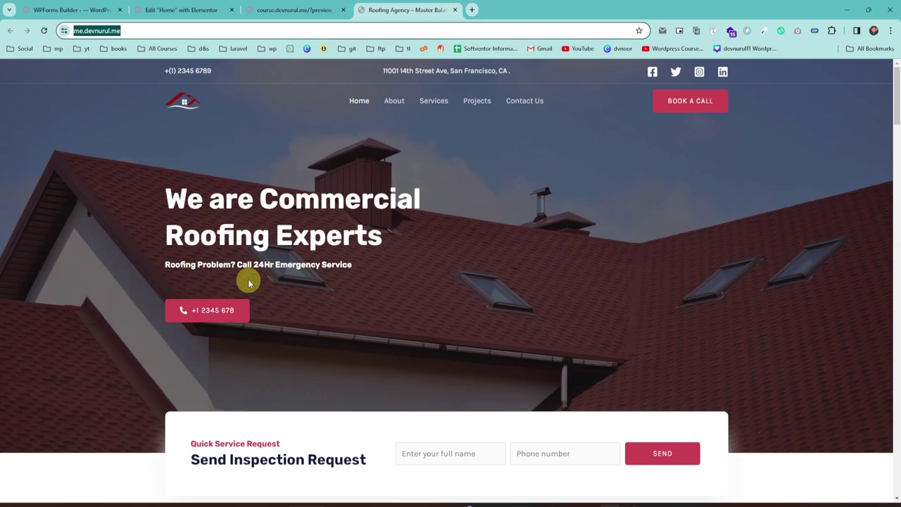